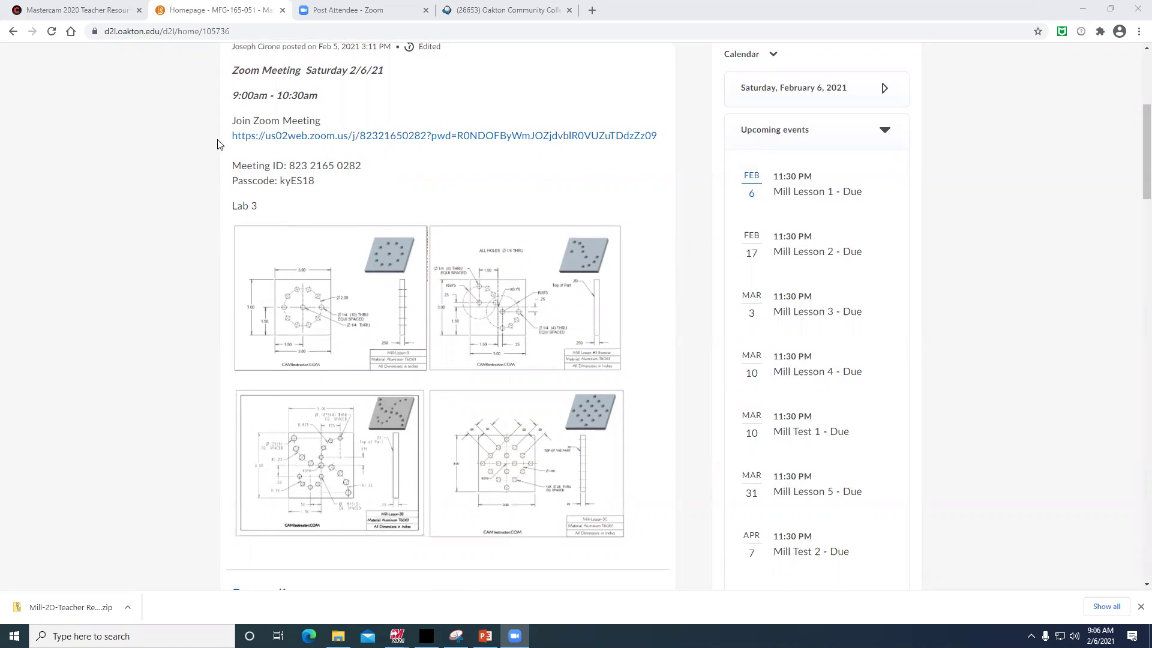
# Review the Lab 3 part drawings in the 2/6/21 Zoom meeting announcement on the course homepage.
pyautogui.scroll(-4, 374, 222)
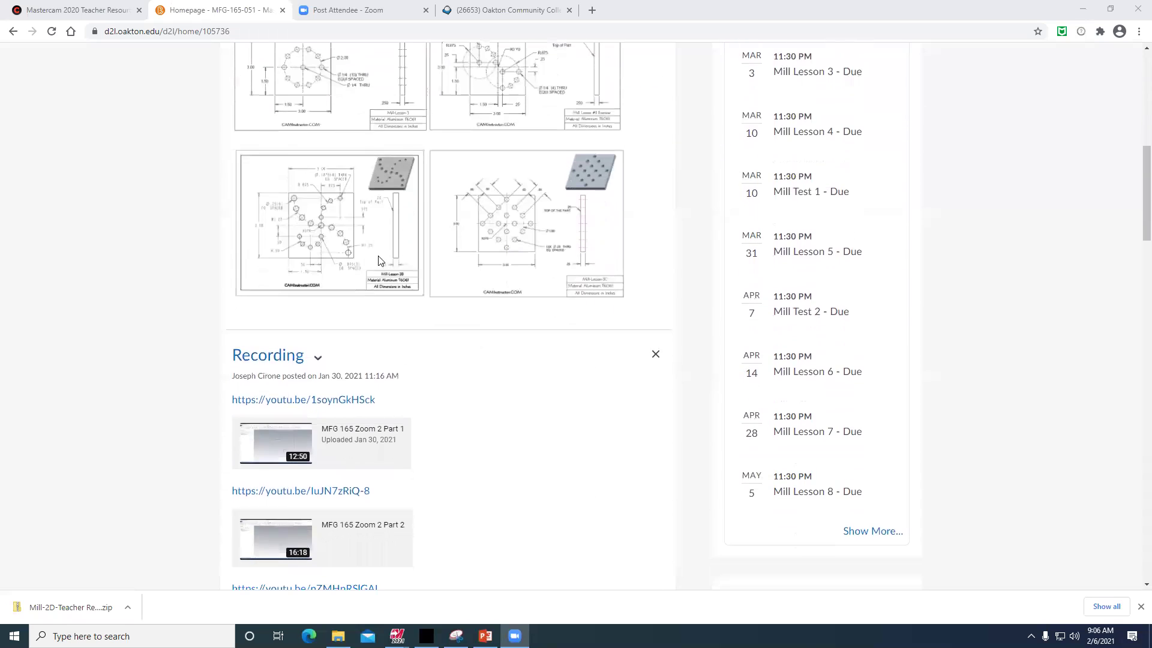
pyautogui.scroll(3, 397, 331)
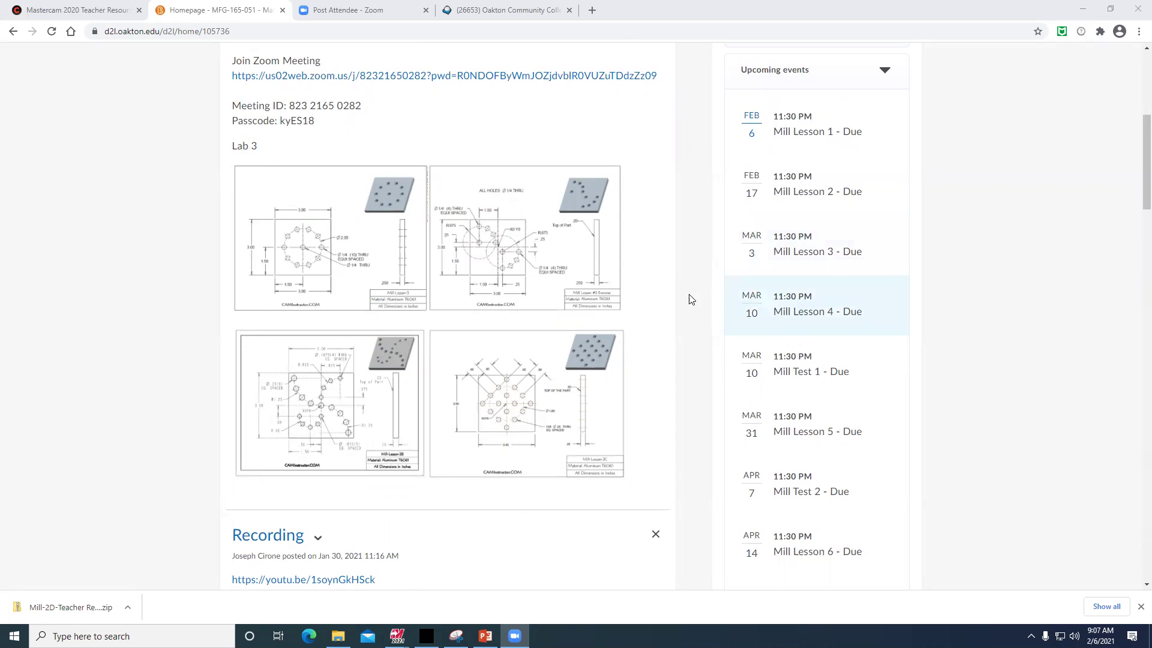
pyautogui.scroll(-1, 628, 322)
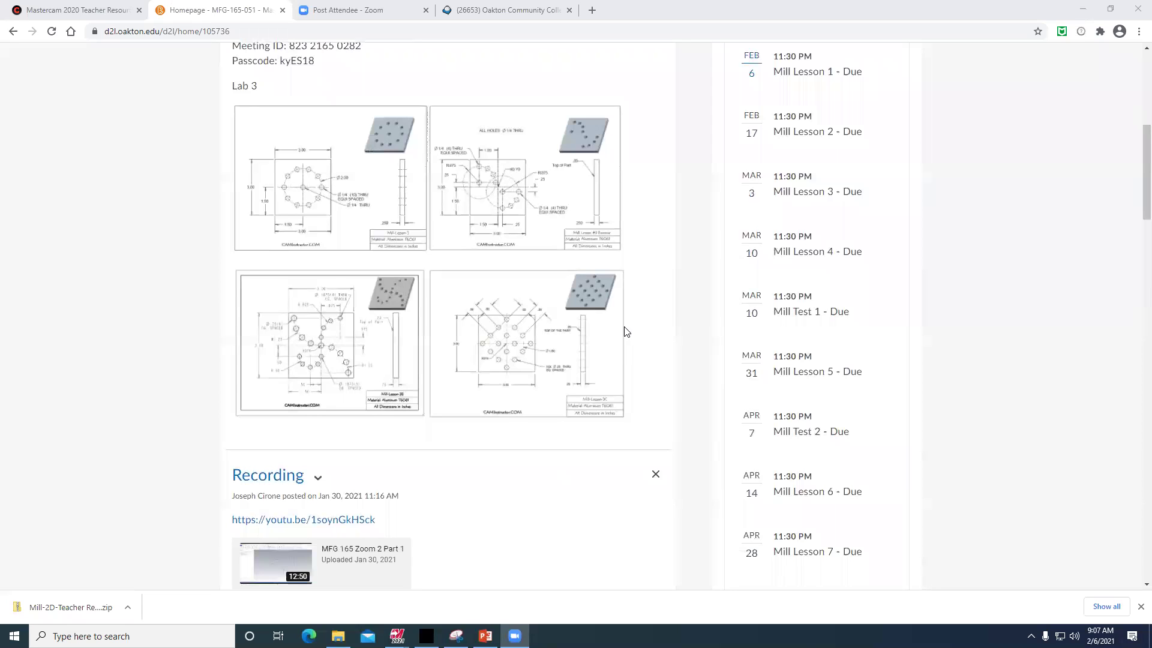
pyautogui.scroll(1, 340, 271)
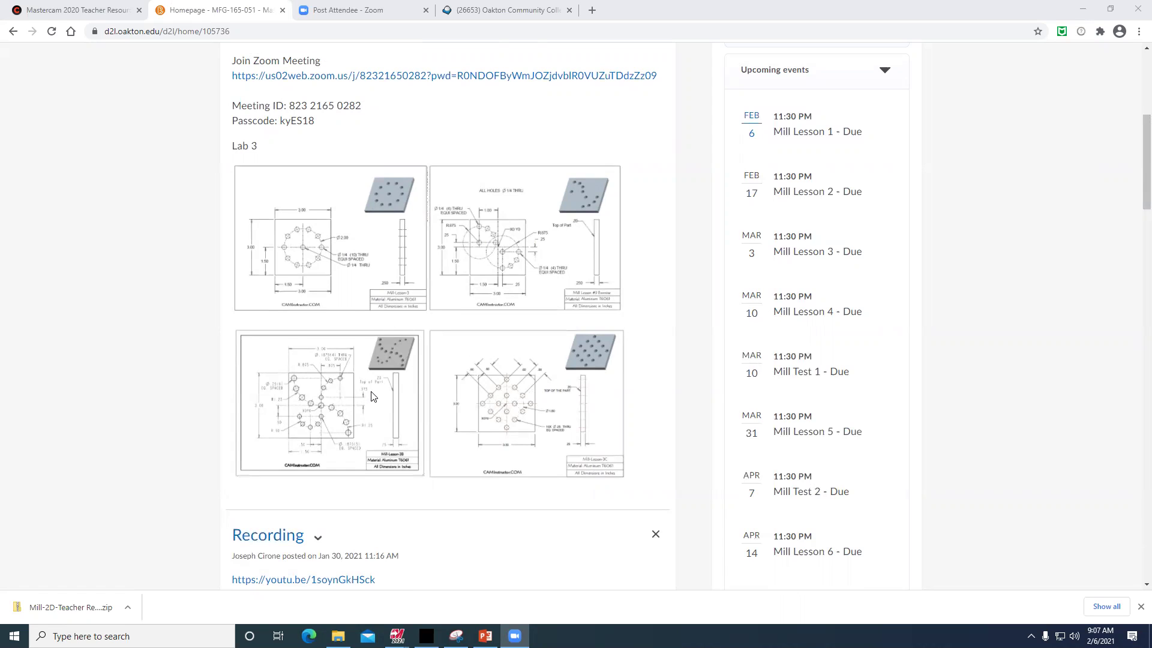
pyautogui.scroll(-2, 370, 398)
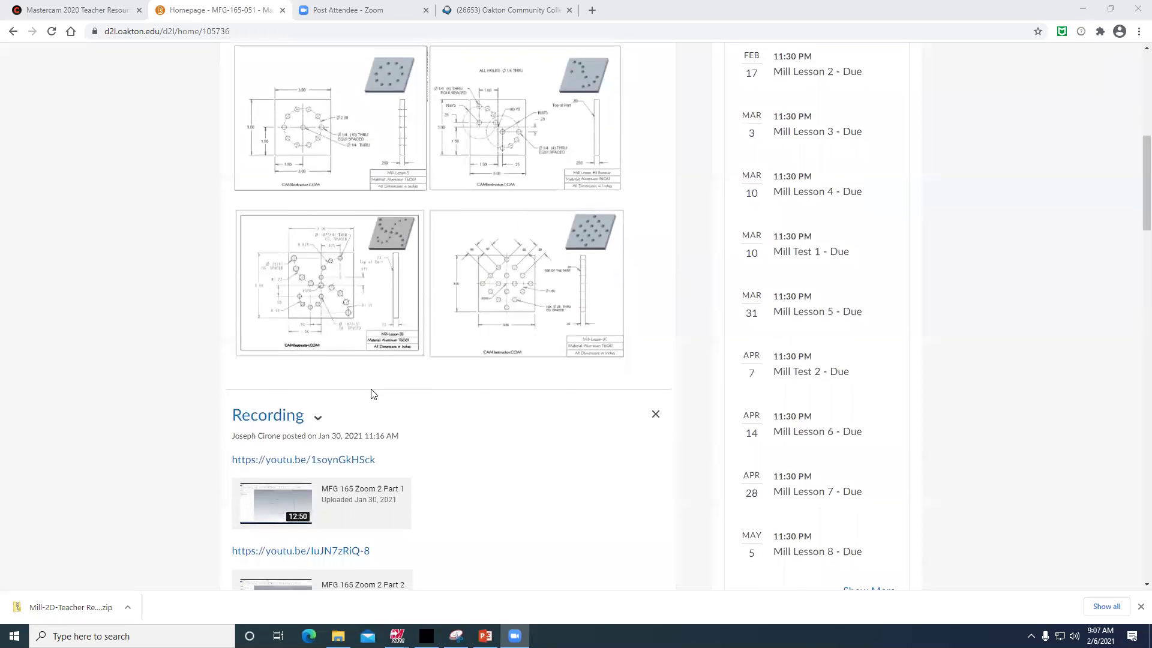
pyautogui.scroll(2, 372, 393)
pyautogui.scroll(1, 372, 394)
pyautogui.scroll(-3, 372, 394)
pyautogui.scroll(1, 335, 216)
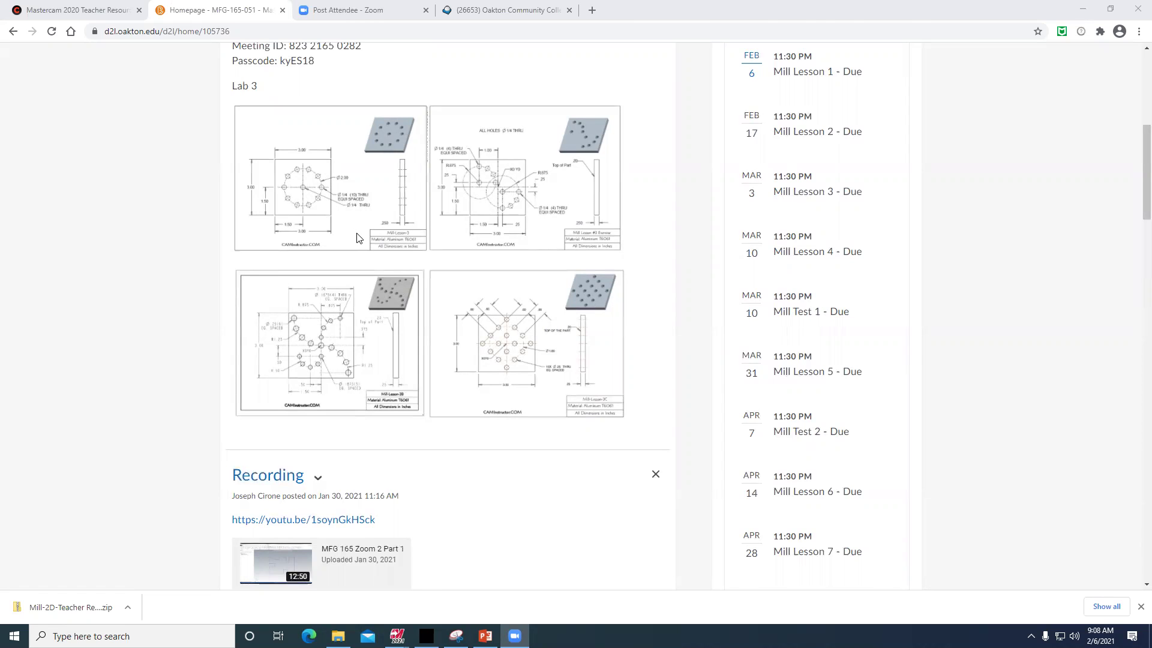
# Open the MFG 165 Zoom 2 Part 1 recording from the Recording announcement and decline the streaming offer.
pyautogui.scroll(-4, 363, 239)
pyautogui.scroll(-2, 362, 239)
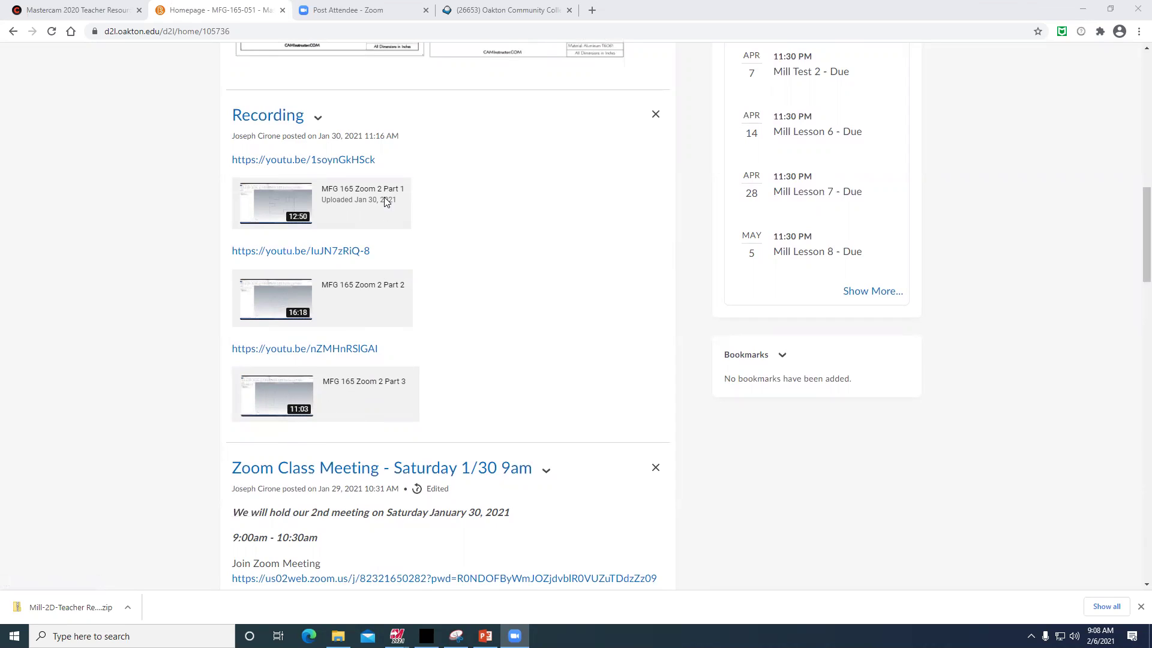
pyautogui.click(348, 161)
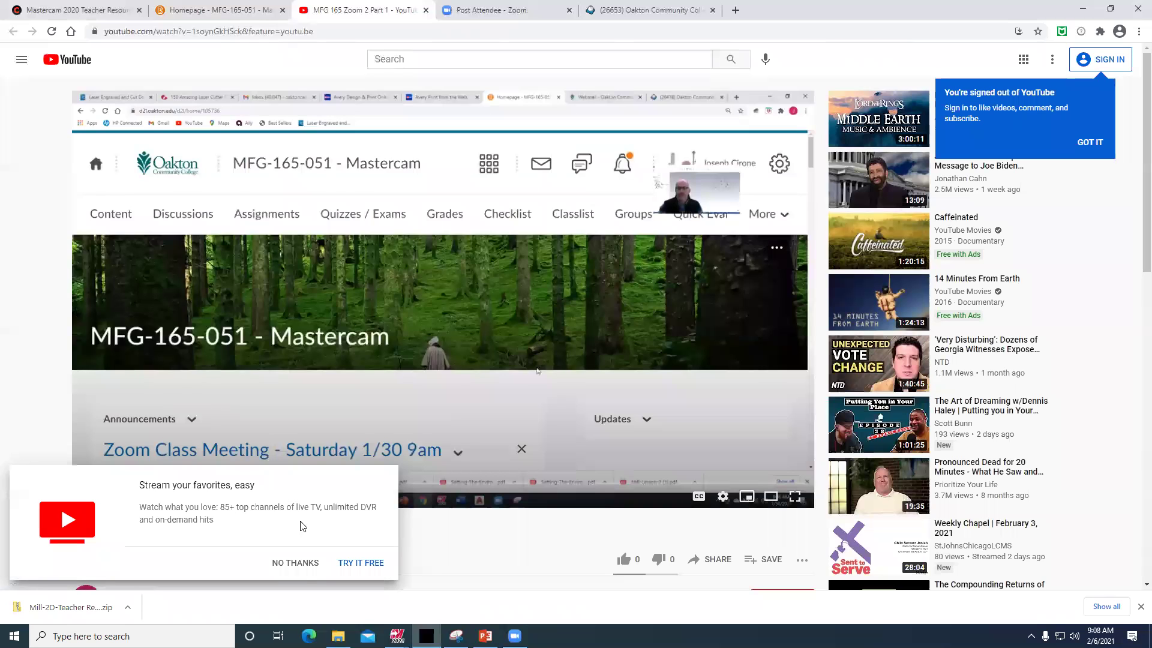
pyautogui.click(297, 563)
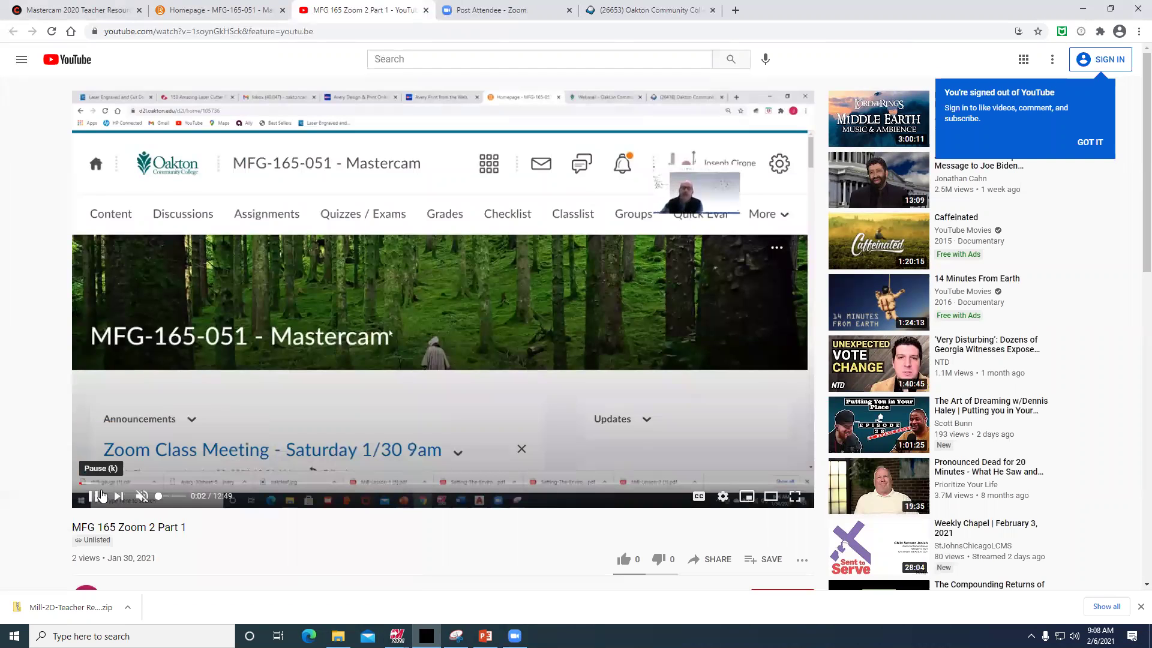
# Skip ahead in the recording to 1:42, check its sound briefly, mute it again and close the video page.
pyautogui.click(114, 483)
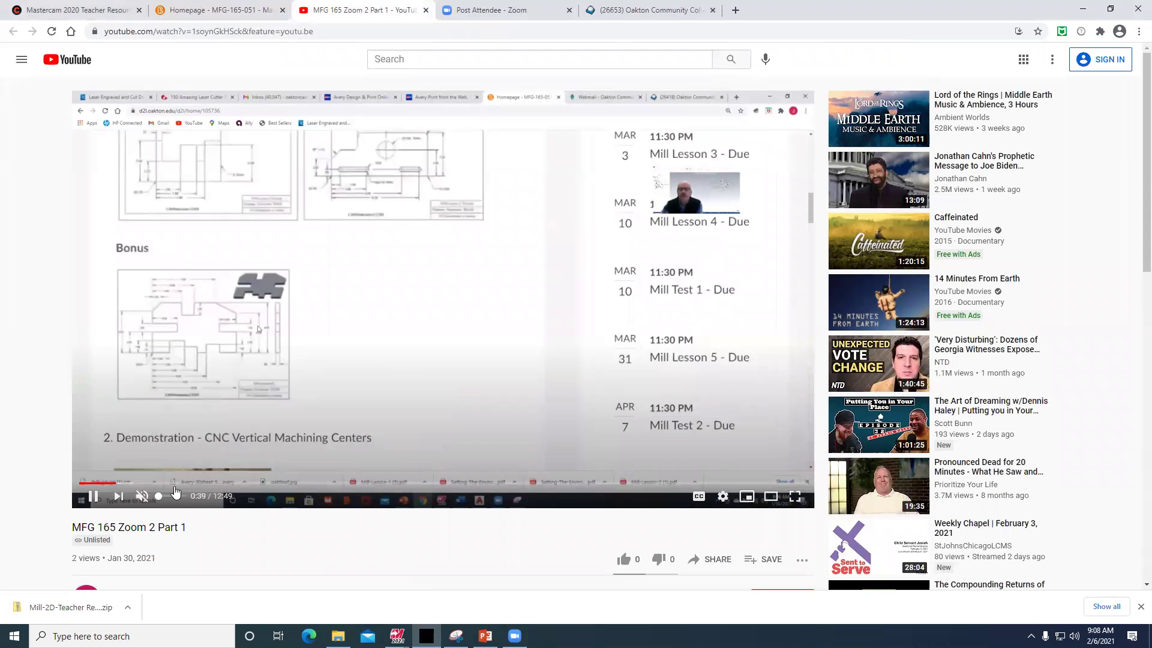
pyautogui.click(175, 483)
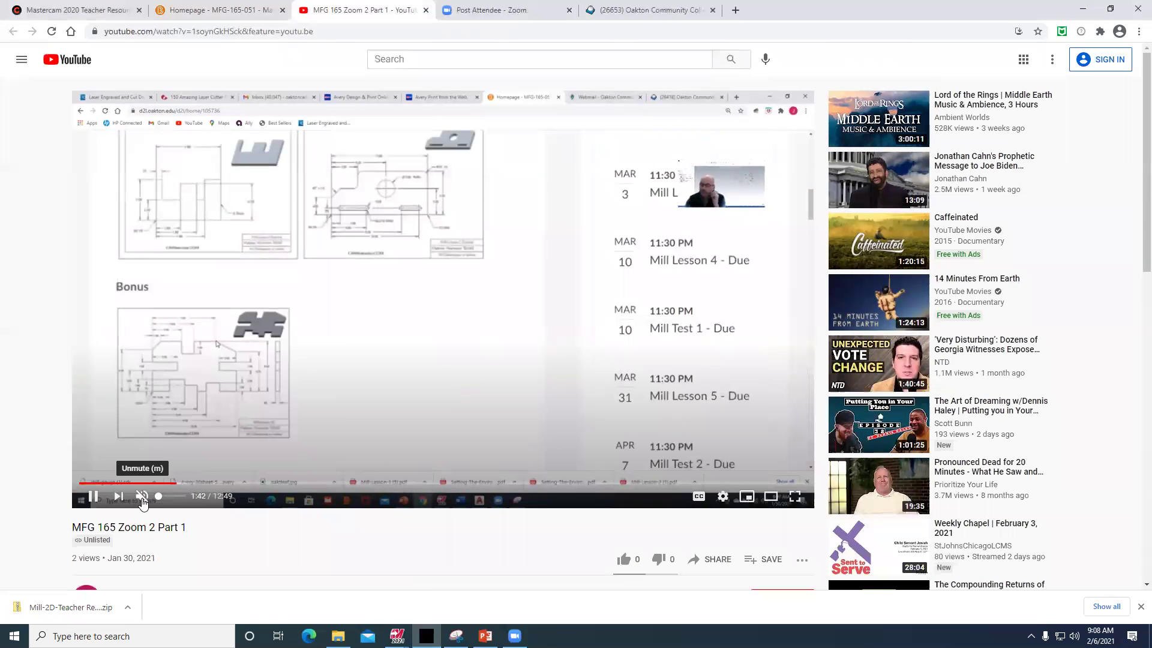
pyautogui.click(142, 496)
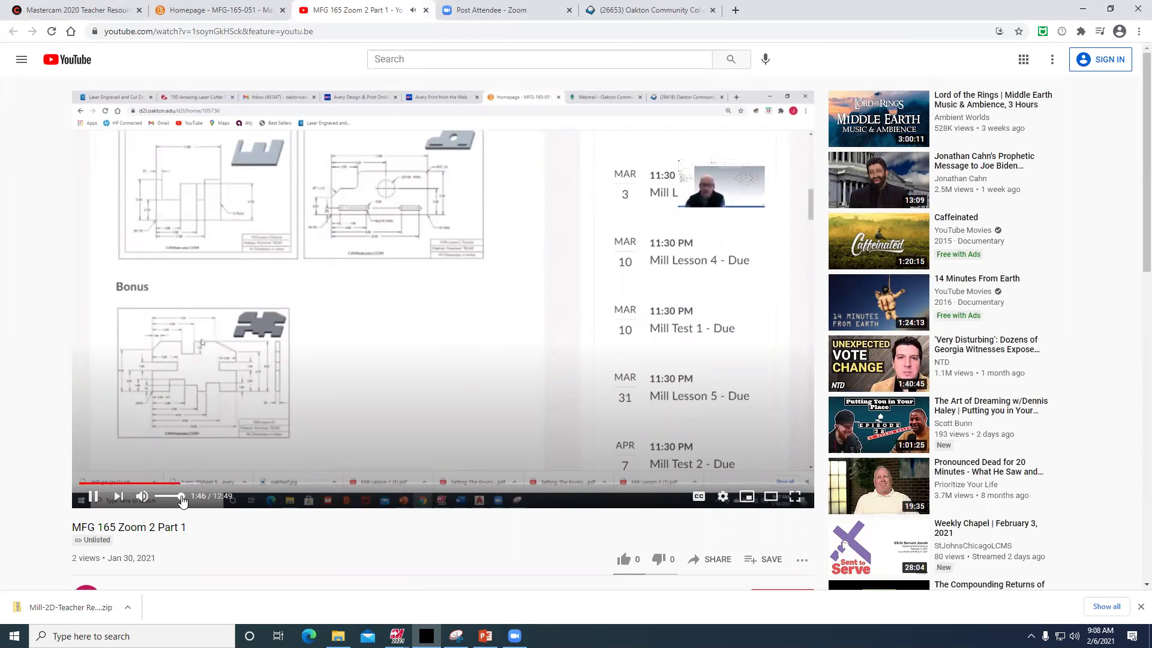
pyautogui.click(142, 497)
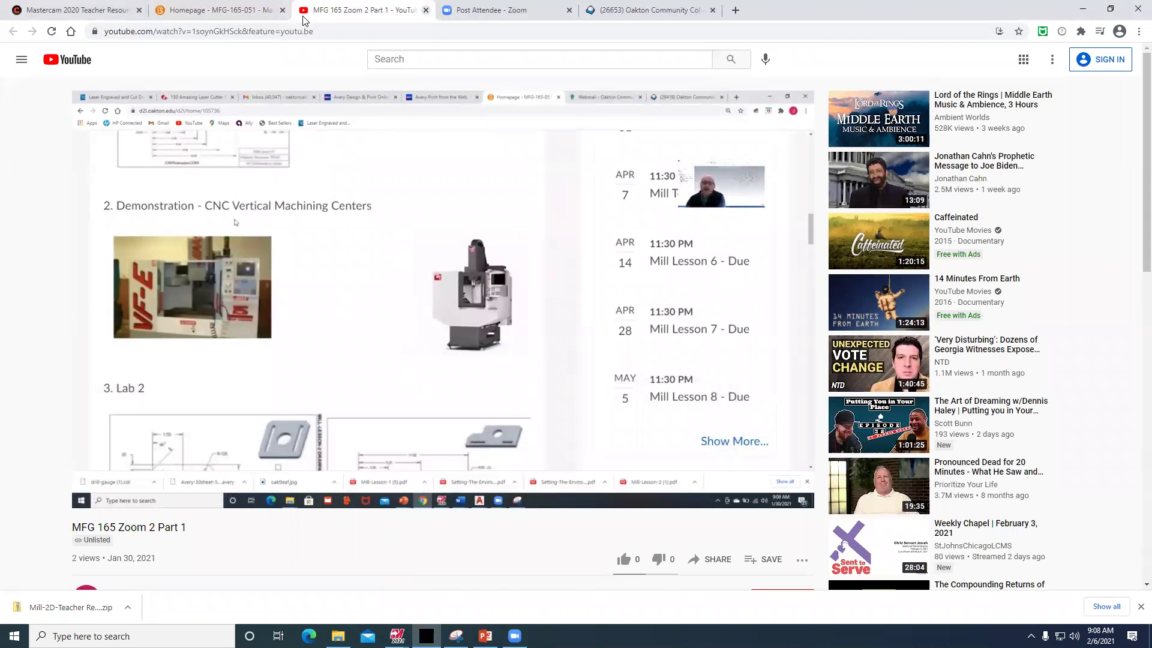
pyautogui.click(426, 10)
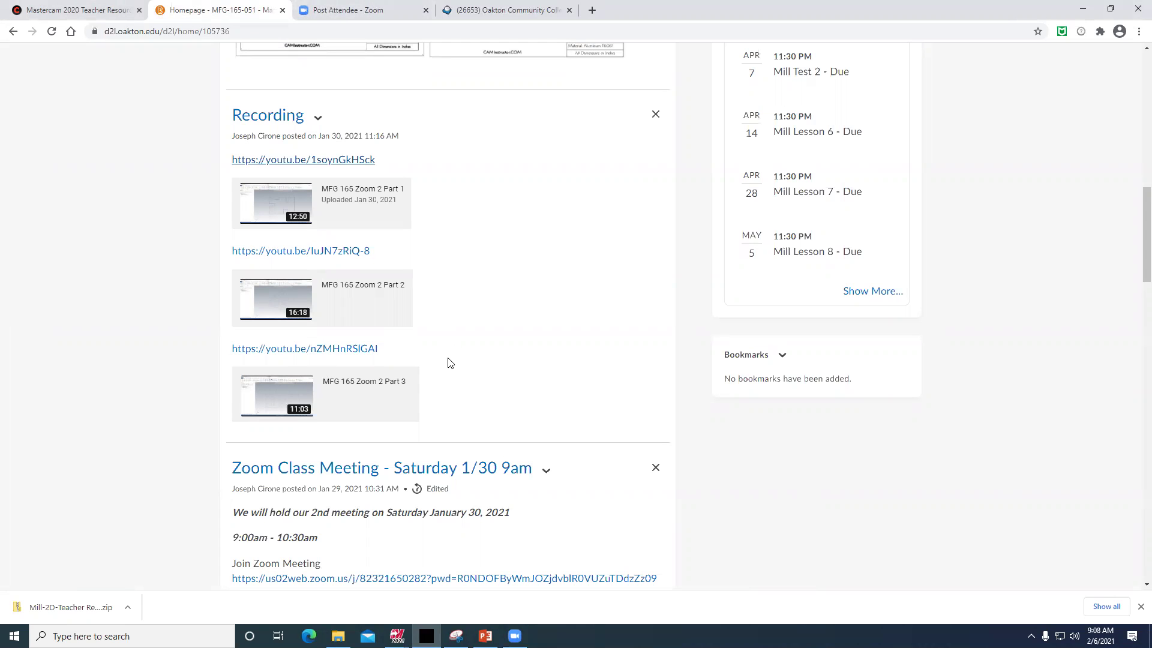
# Switch to the camInstructor site and look through the available courses in the Mastercam 2020 category.
pyautogui.scroll(1, 447, 363)
pyautogui.scroll(4, 446, 363)
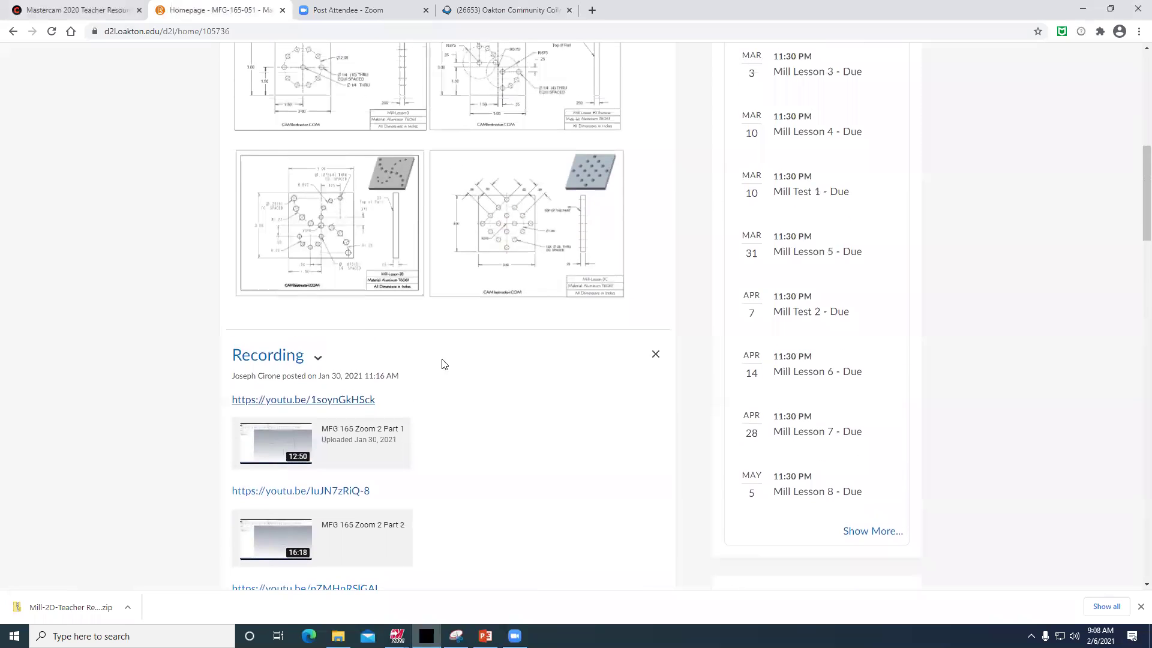
pyautogui.click(89, 10)
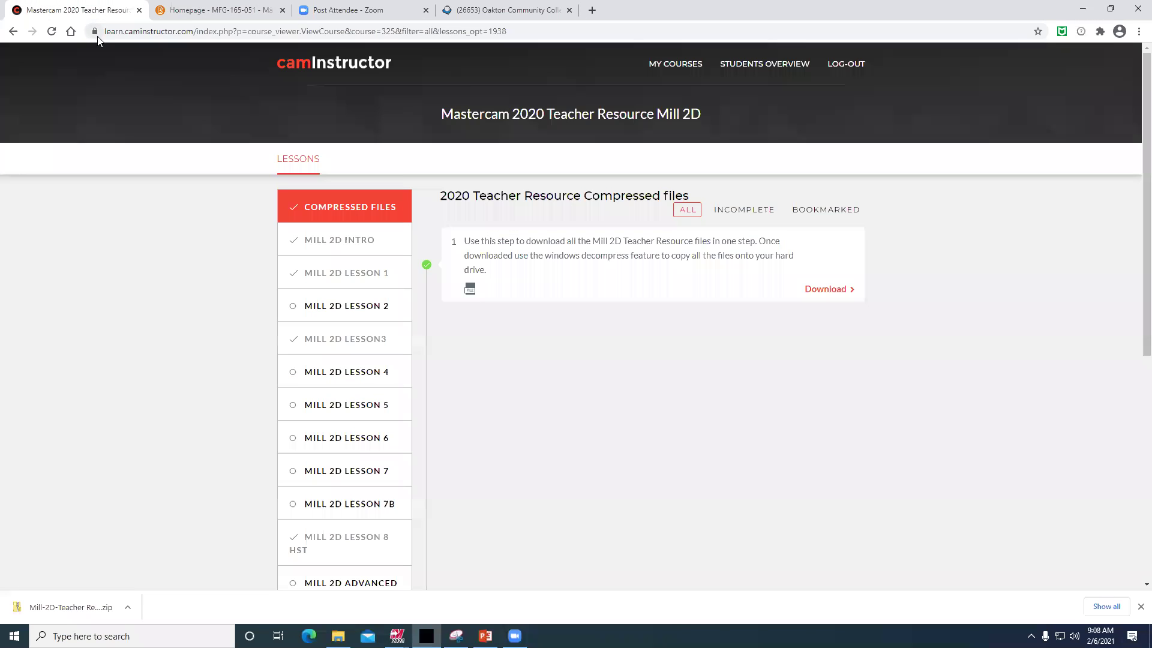
pyautogui.click(682, 66)
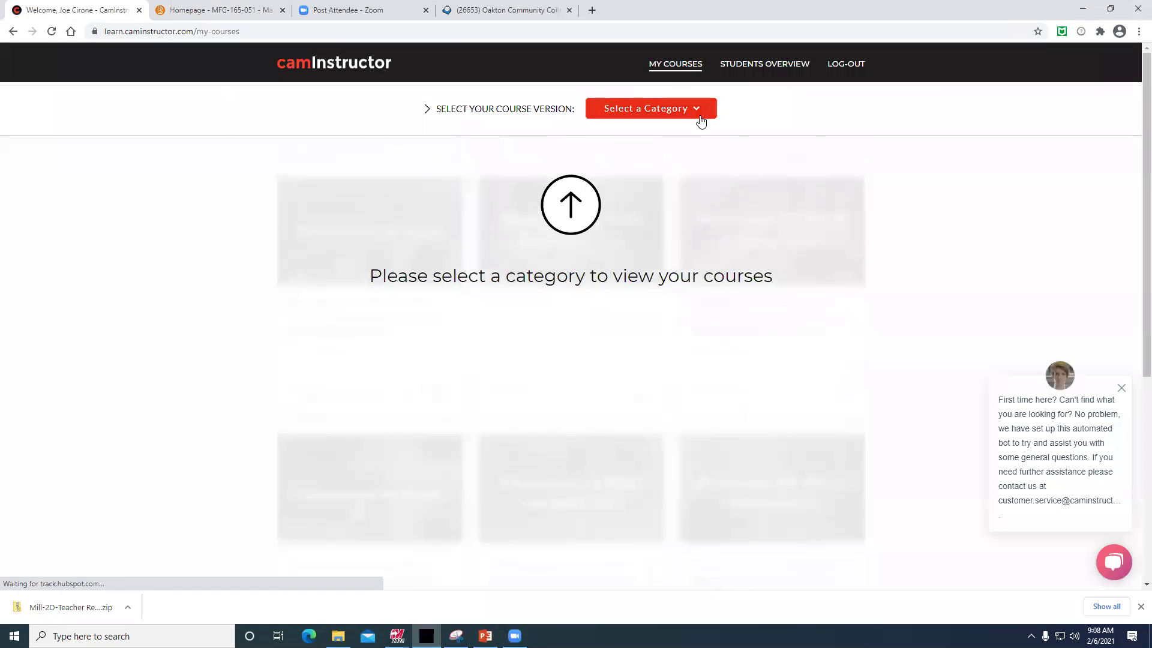
pyautogui.click(697, 111)
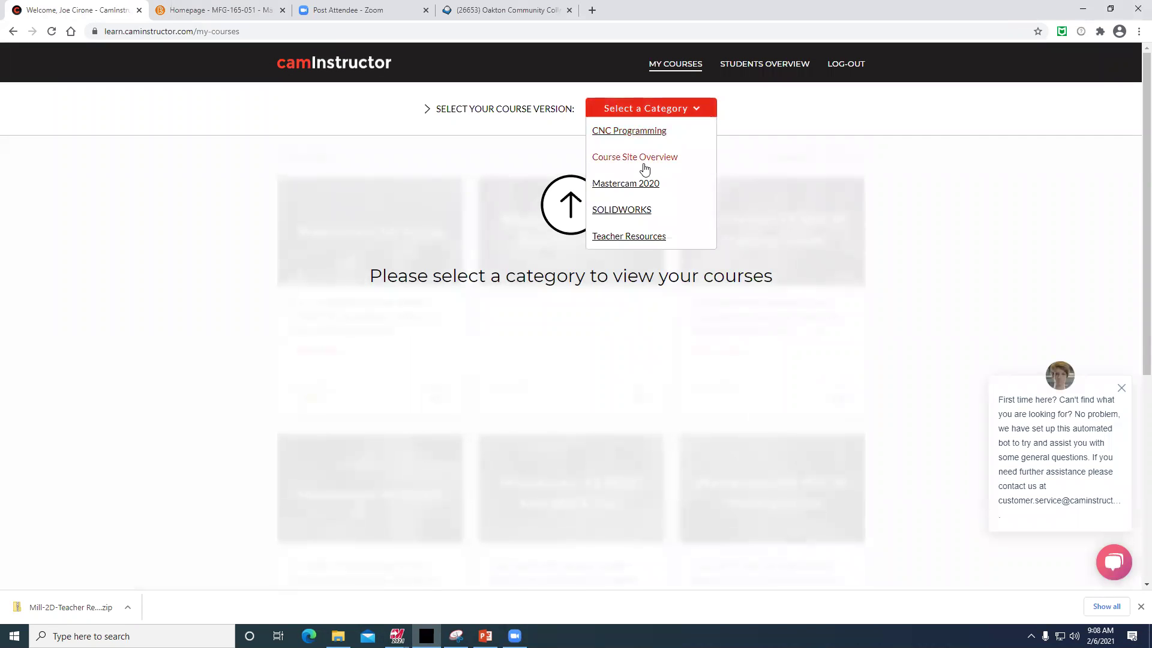
pyautogui.click(630, 183)
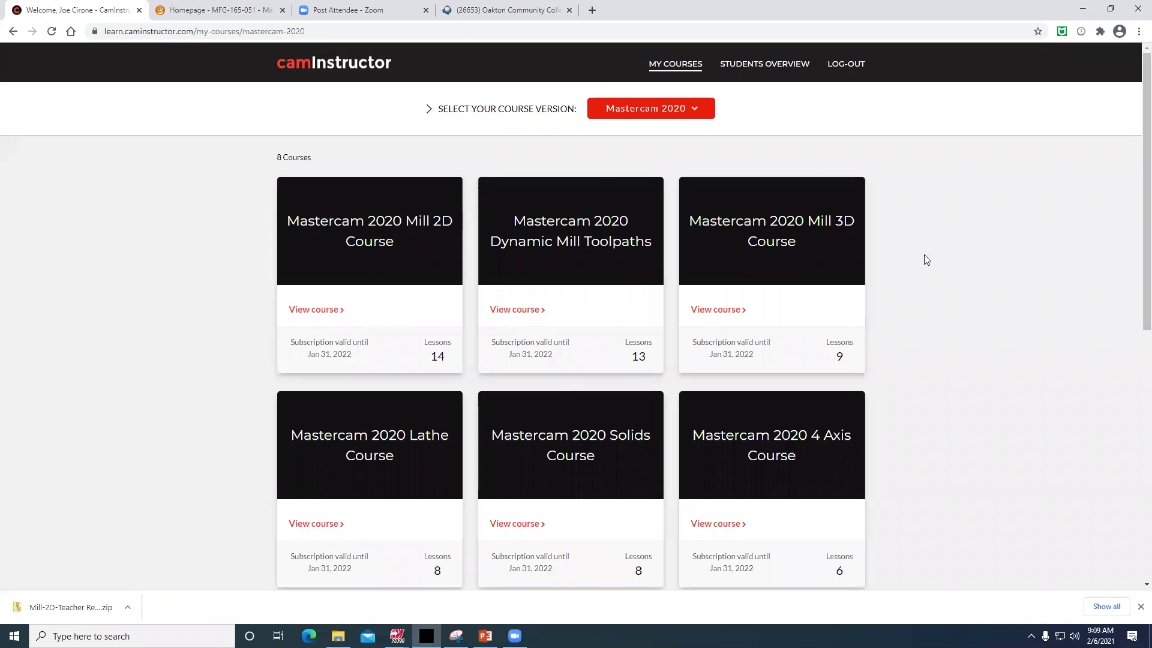
pyautogui.scroll(-2, 782, 281)
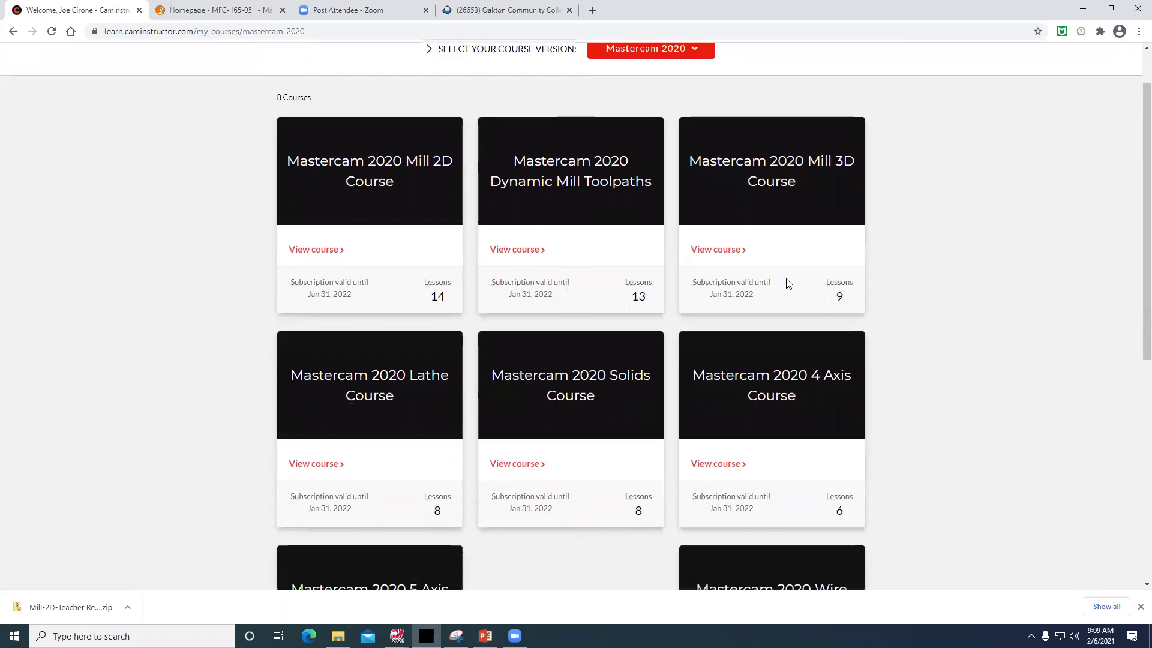
pyautogui.scroll(1, 780, 289)
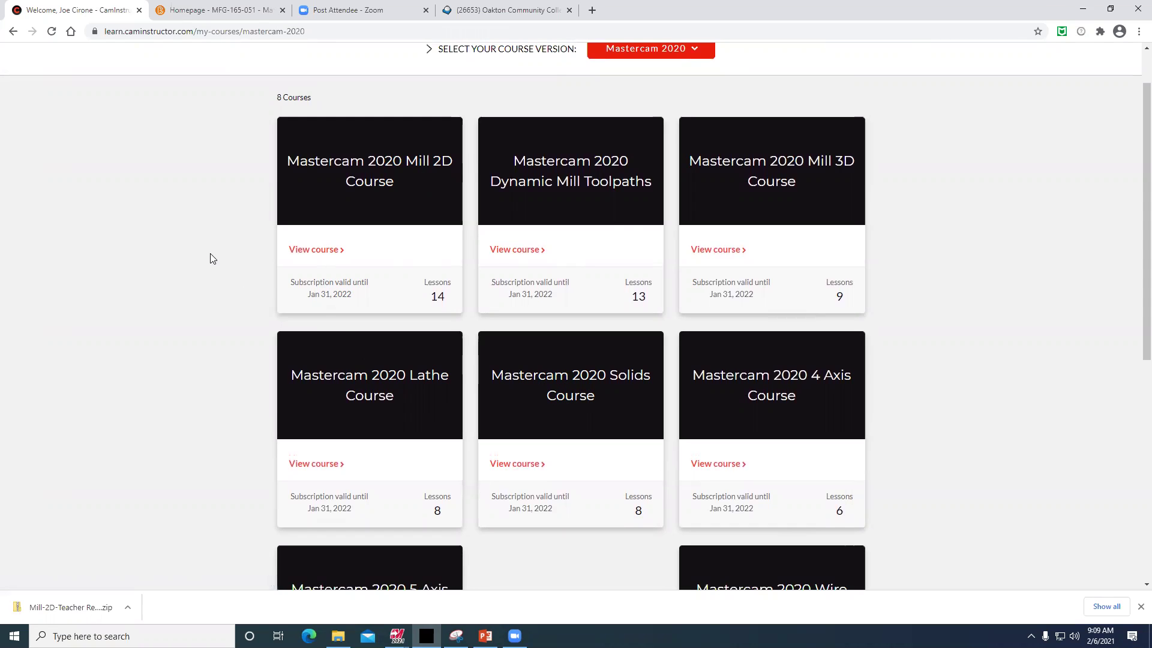
pyautogui.scroll(-3, 211, 256)
pyautogui.scroll(4, 211, 256)
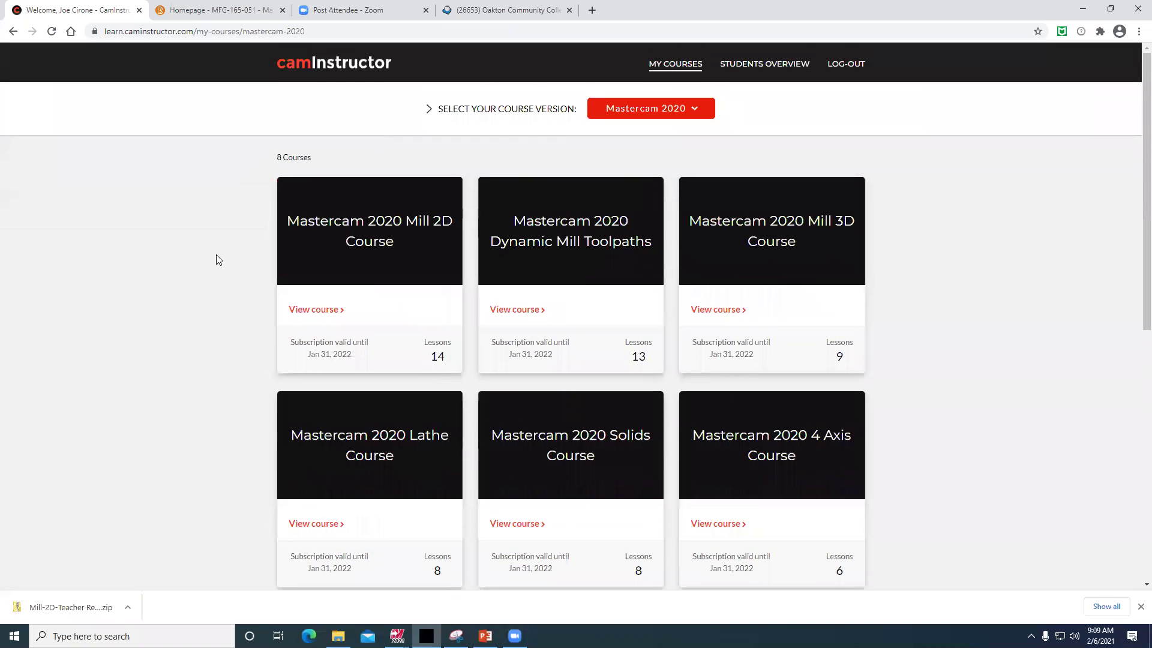
# Select the CNC Programming category and open the Setup & Operate - CNC 3 Axis Mill course.
pyautogui.click(673, 114)
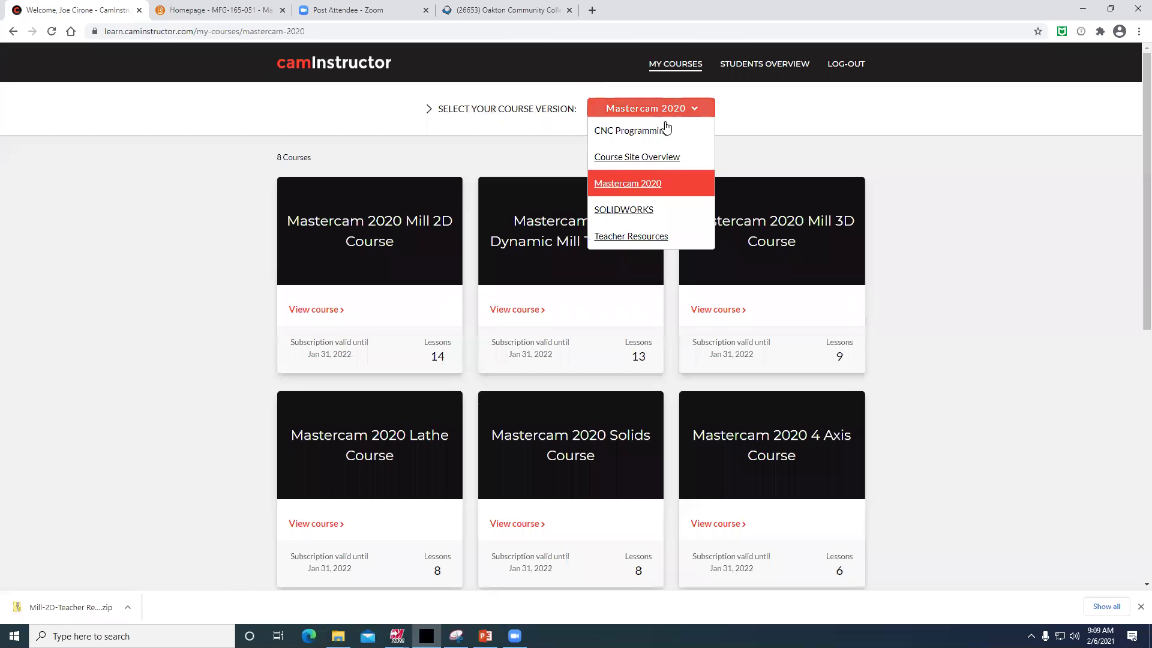
pyautogui.click(644, 134)
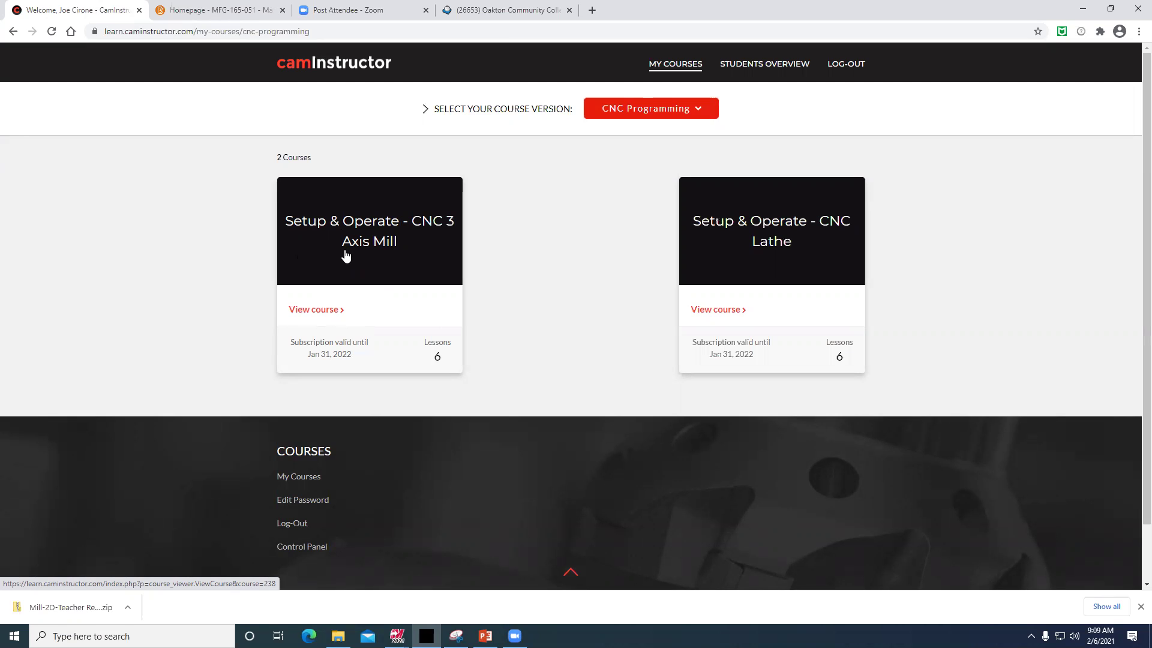
pyautogui.click(316, 312)
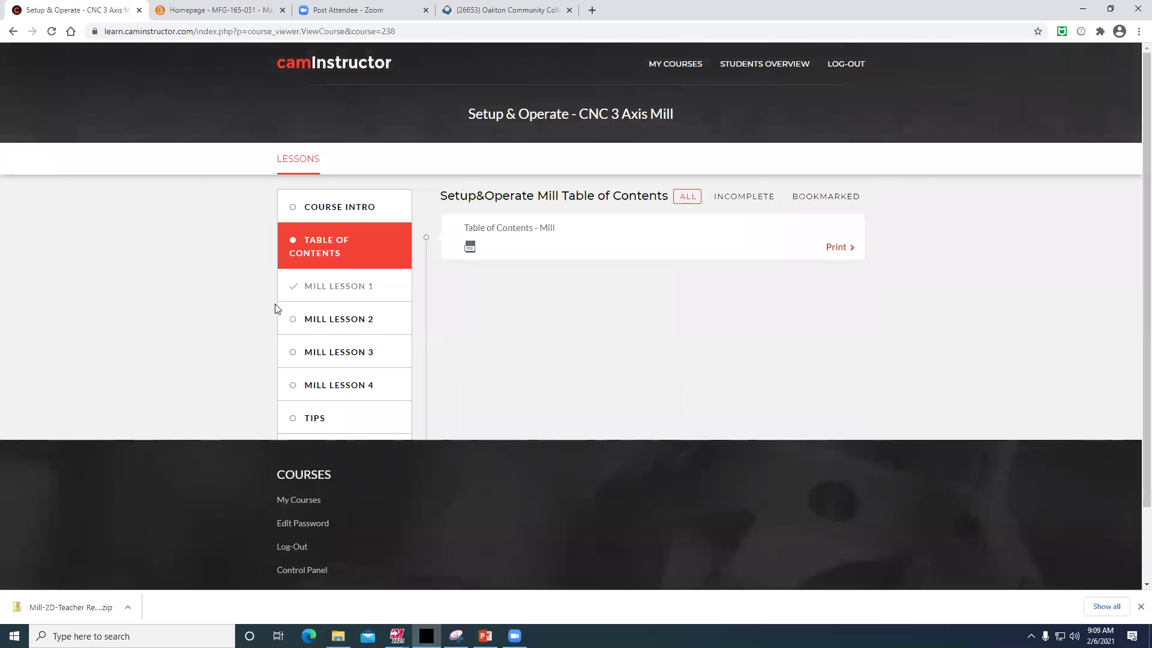
pyautogui.scroll(-1, 511, 289)
pyautogui.scroll(1, 511, 293)
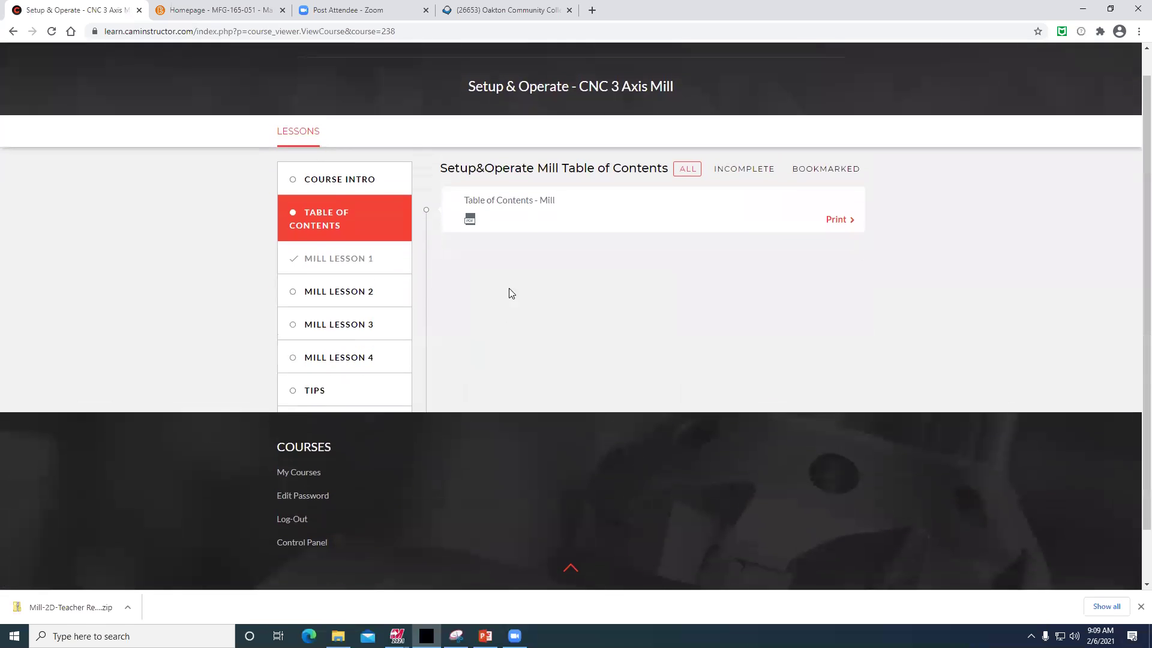
# Open Mill Lesson 1 of the 3-axis mill course and look over its list of videos and tasks.
pyautogui.click(347, 259)
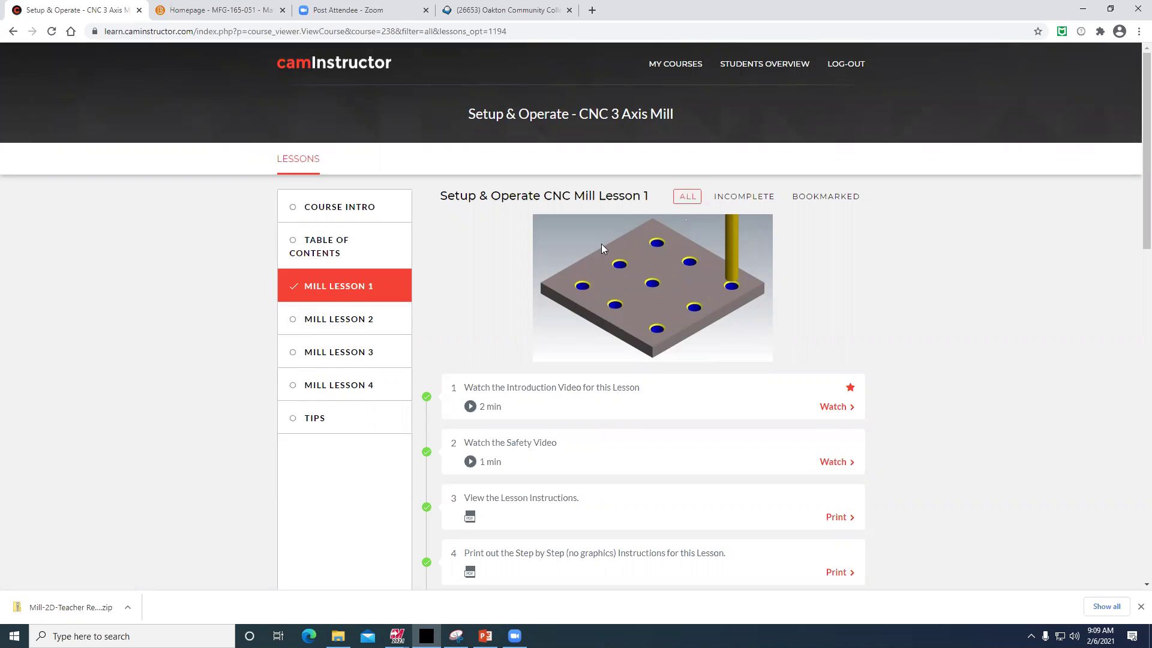
pyautogui.scroll(-3, 605, 292)
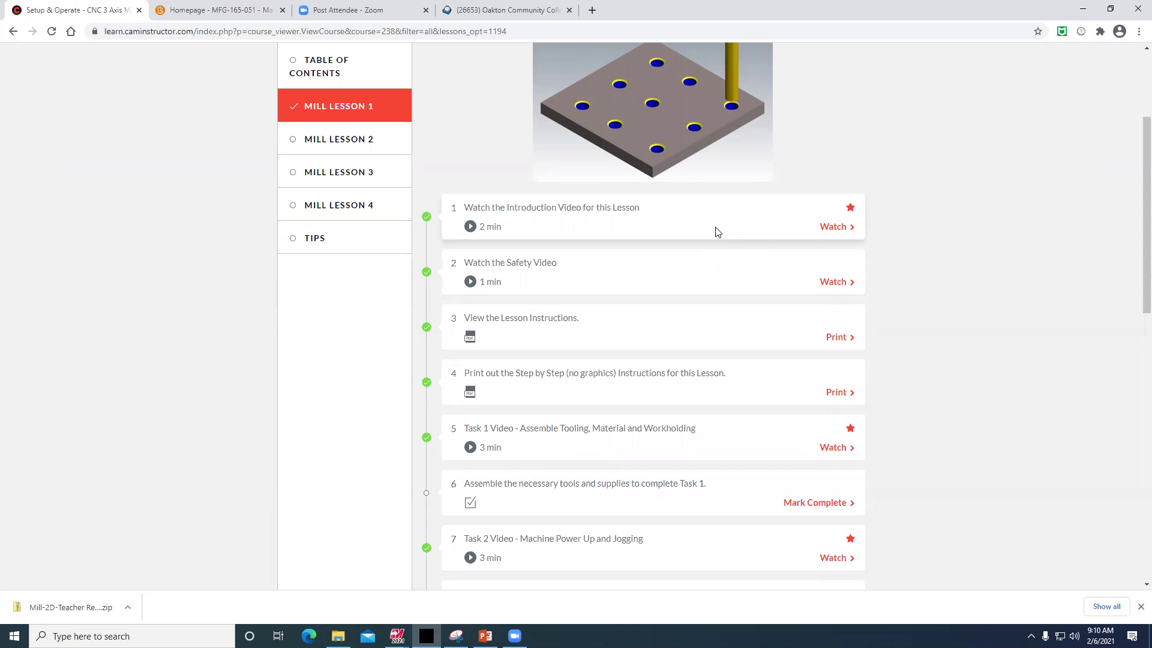
pyautogui.scroll(3, 714, 233)
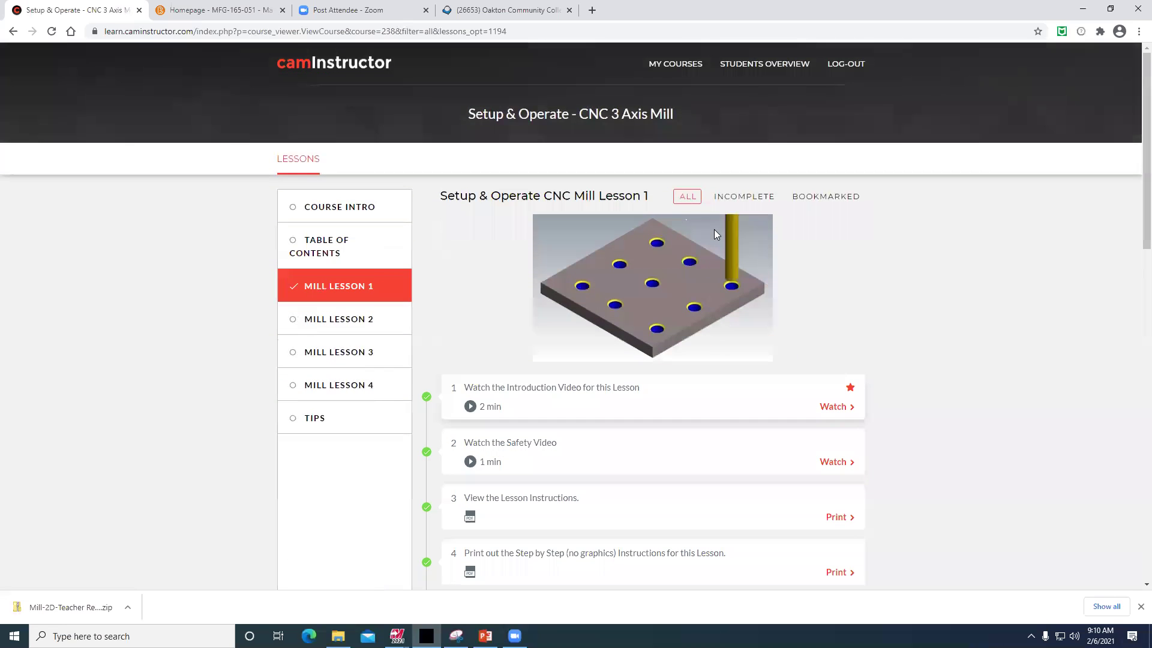
# Return to the course list, select the Mastercam 2020 category and open the Mastercam 2020 Mill 2D Course.
pyautogui.click(682, 68)
pyautogui.click(679, 108)
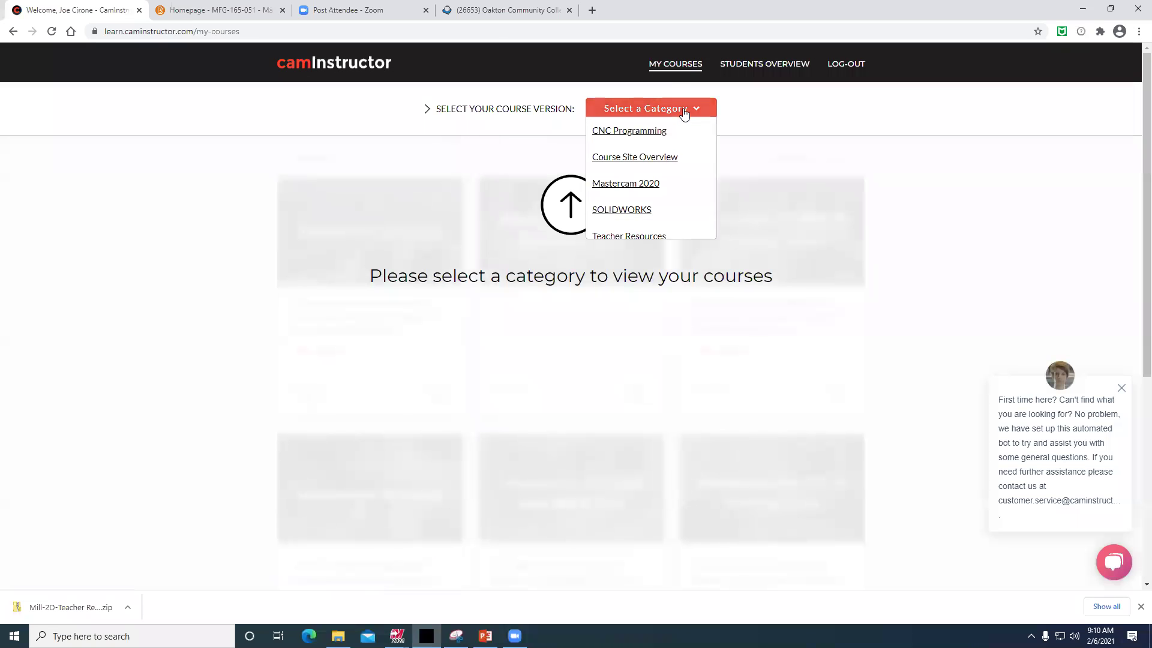
pyautogui.click(643, 186)
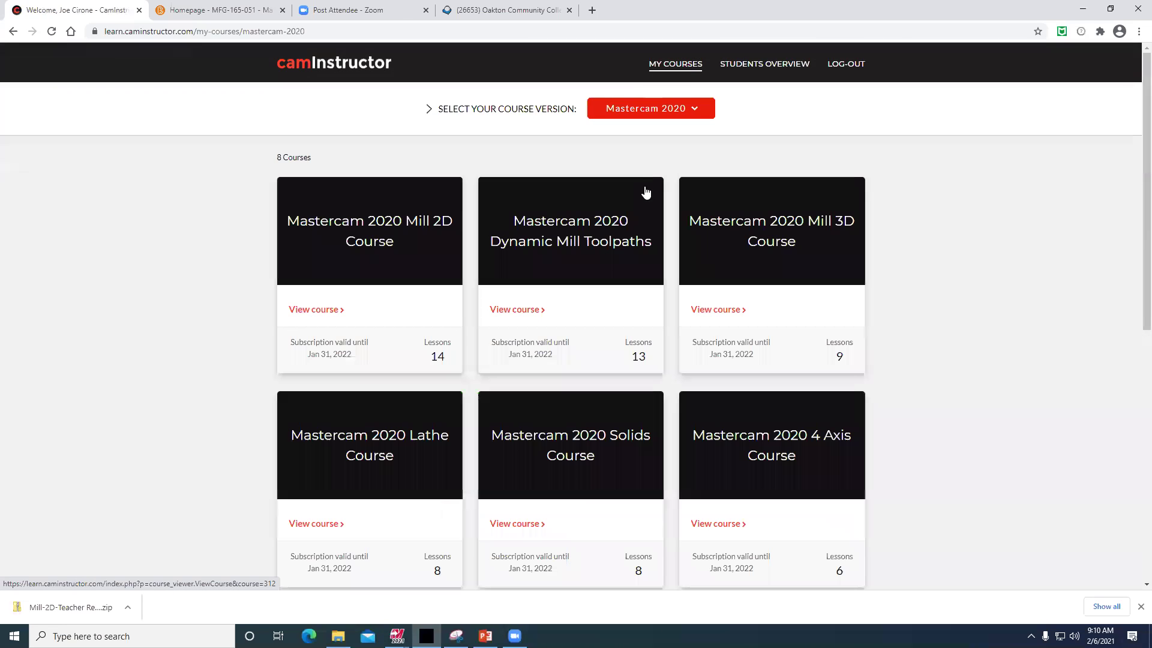
pyautogui.click(450, 229)
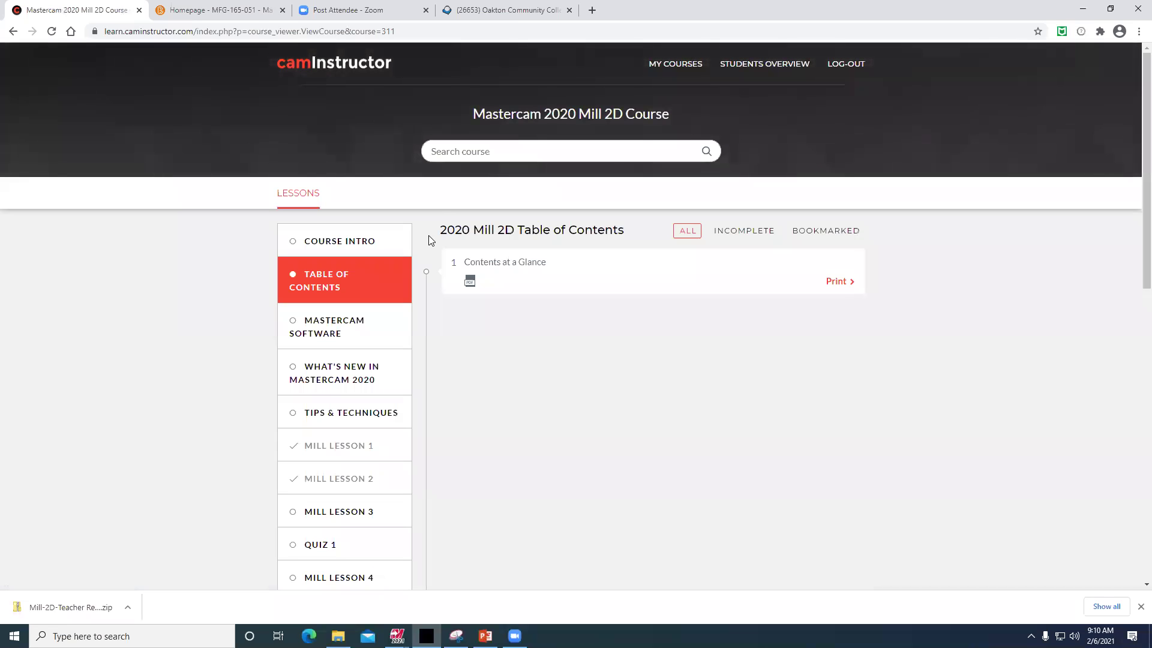
# Open Mill Lesson 1 of the Mill 2D course and open its Lesson Instructions document.
pyautogui.click(352, 445)
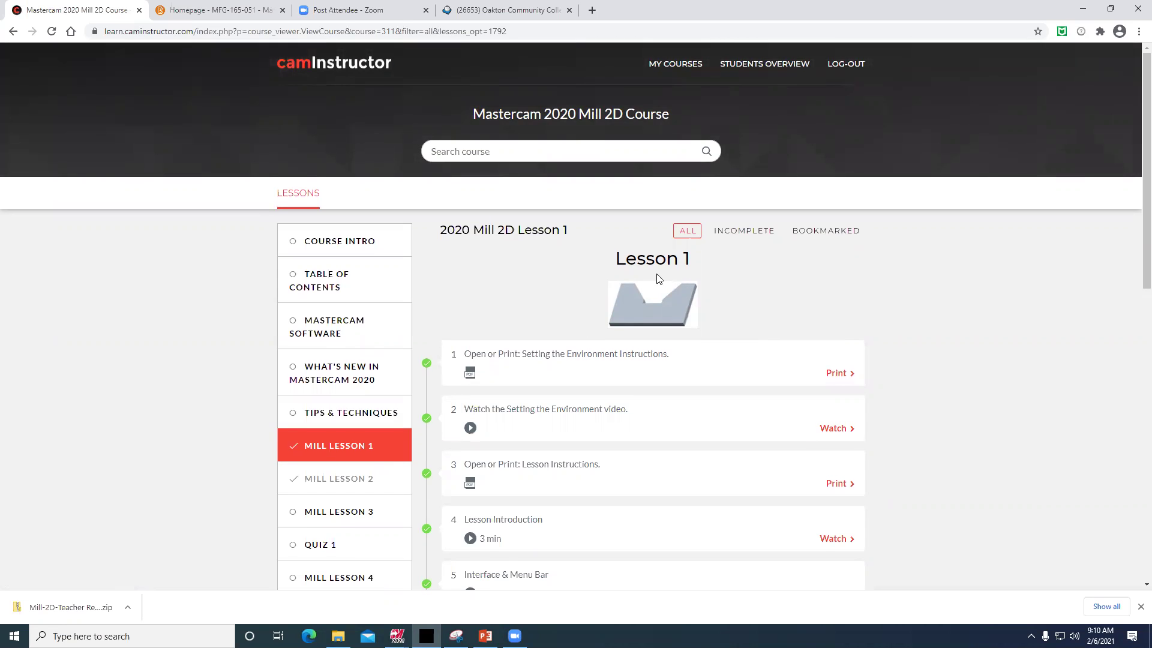
pyautogui.scroll(-3, 658, 278)
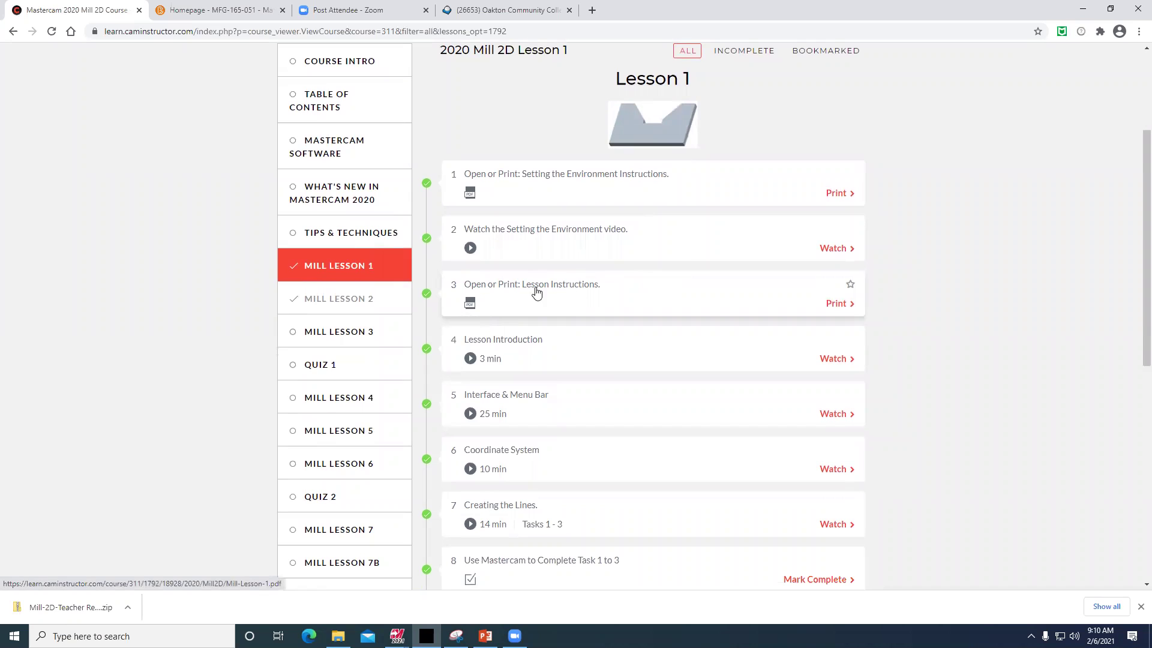
pyautogui.click(836, 305)
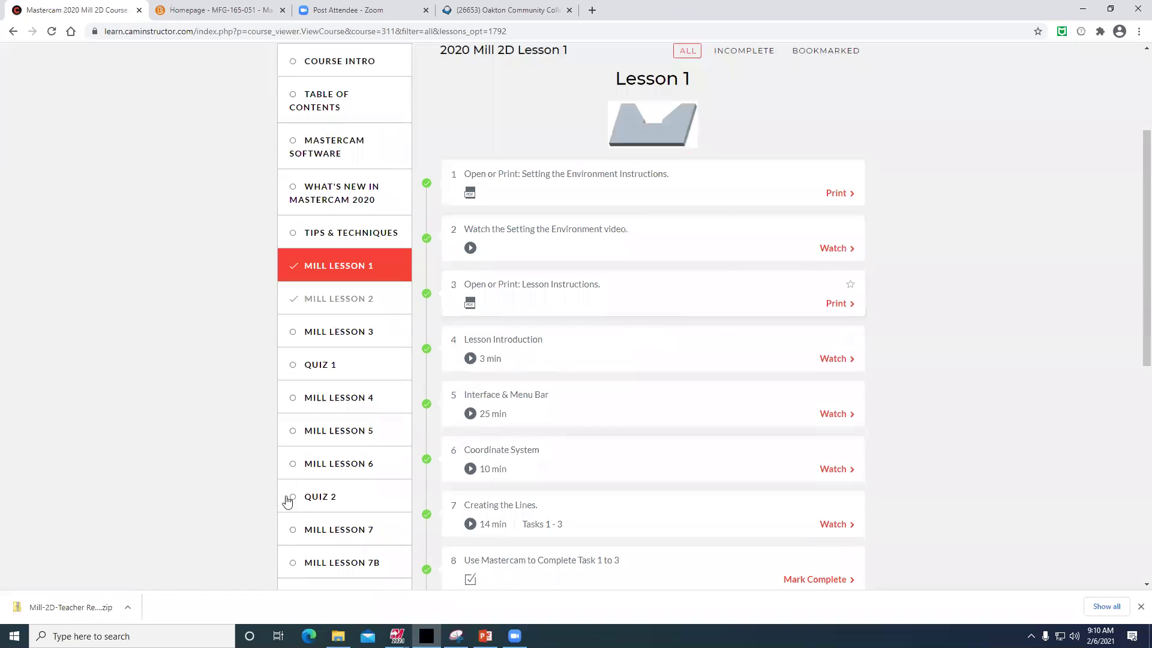
# Open the Setting the Environment instructions and look through them to the optional page on changing from metric to English units.
pyautogui.click(127, 608)
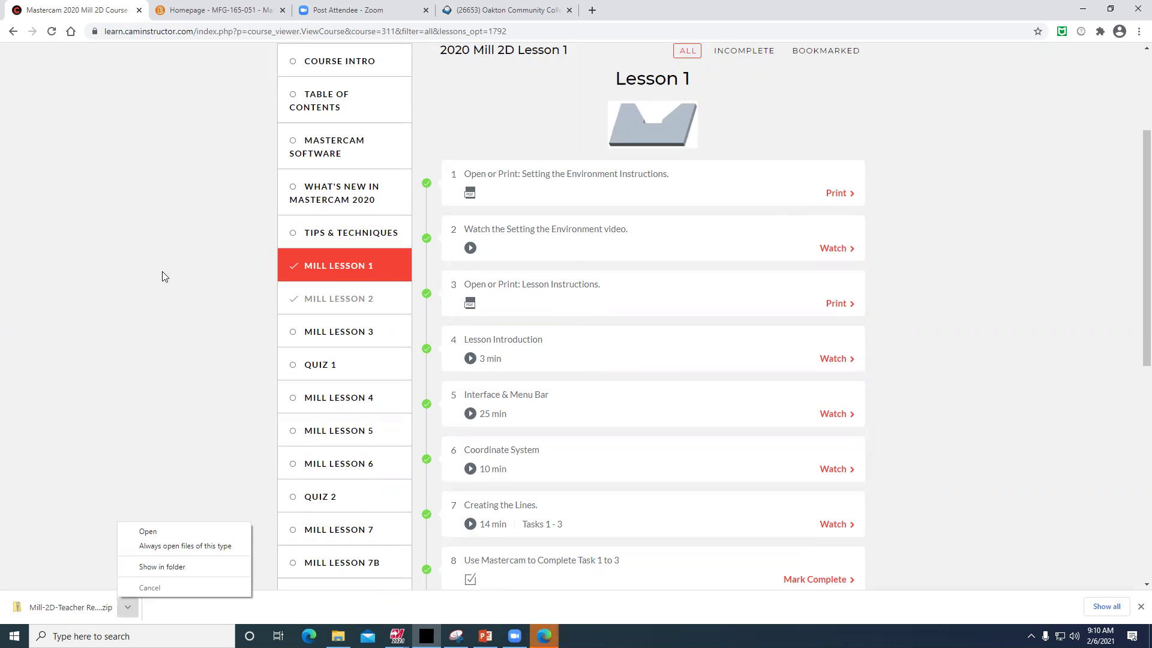
pyautogui.click(181, 264)
pyautogui.click(835, 192)
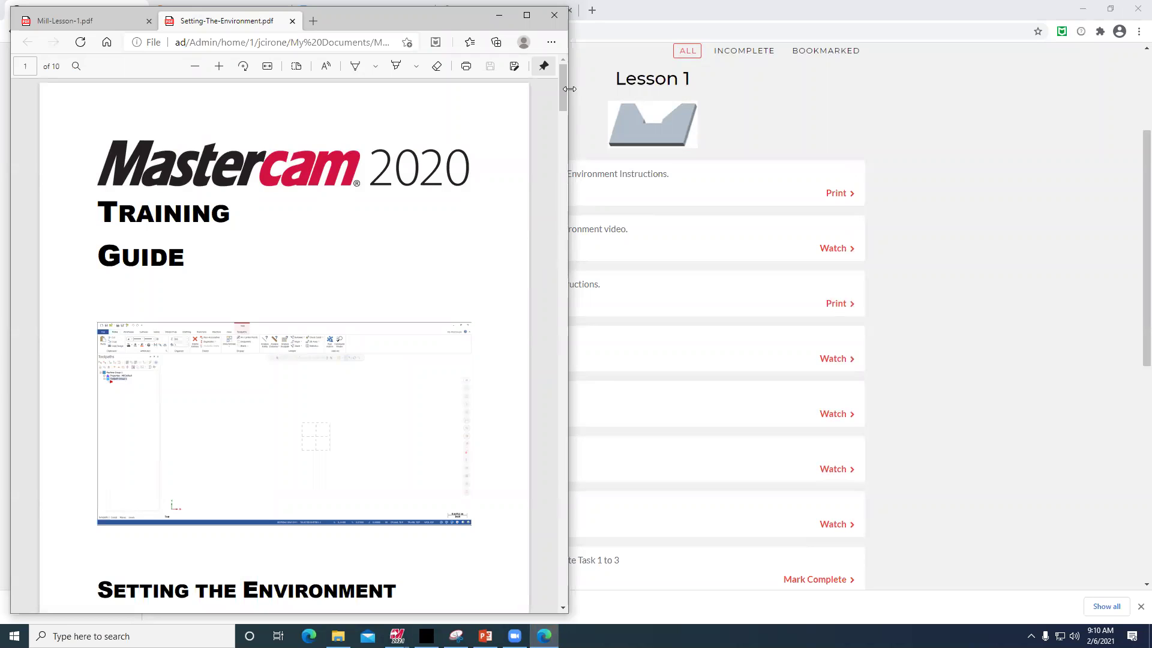
pyautogui.moveTo(561, 96); pyautogui.dragTo(555, 510)
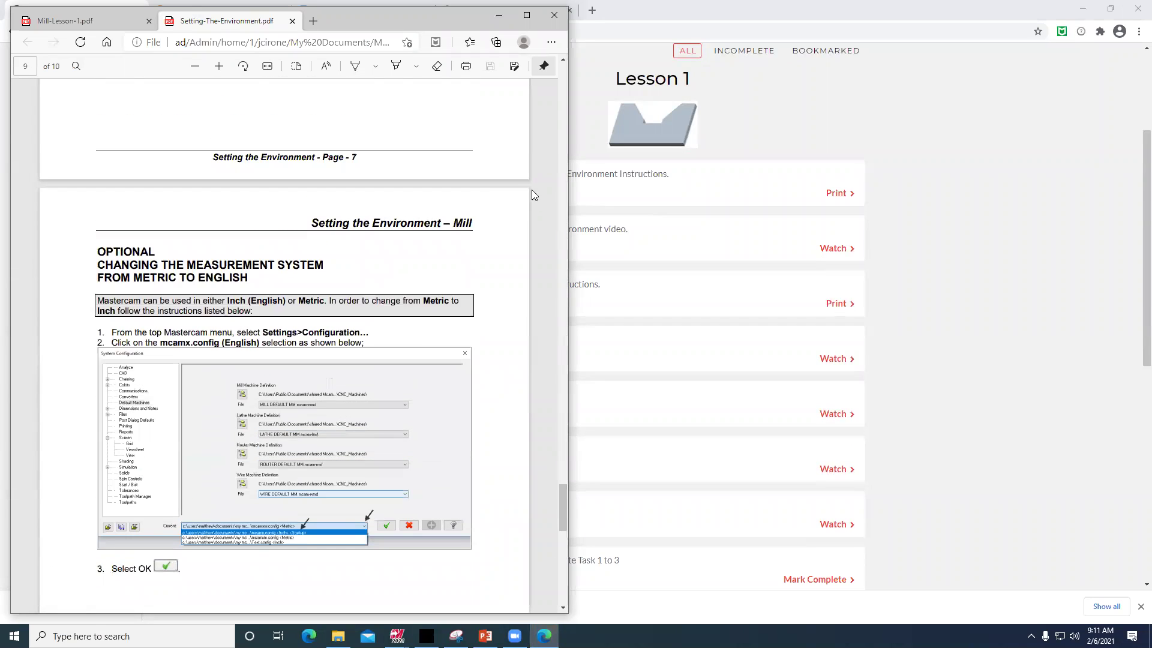
pyautogui.click(493, 21)
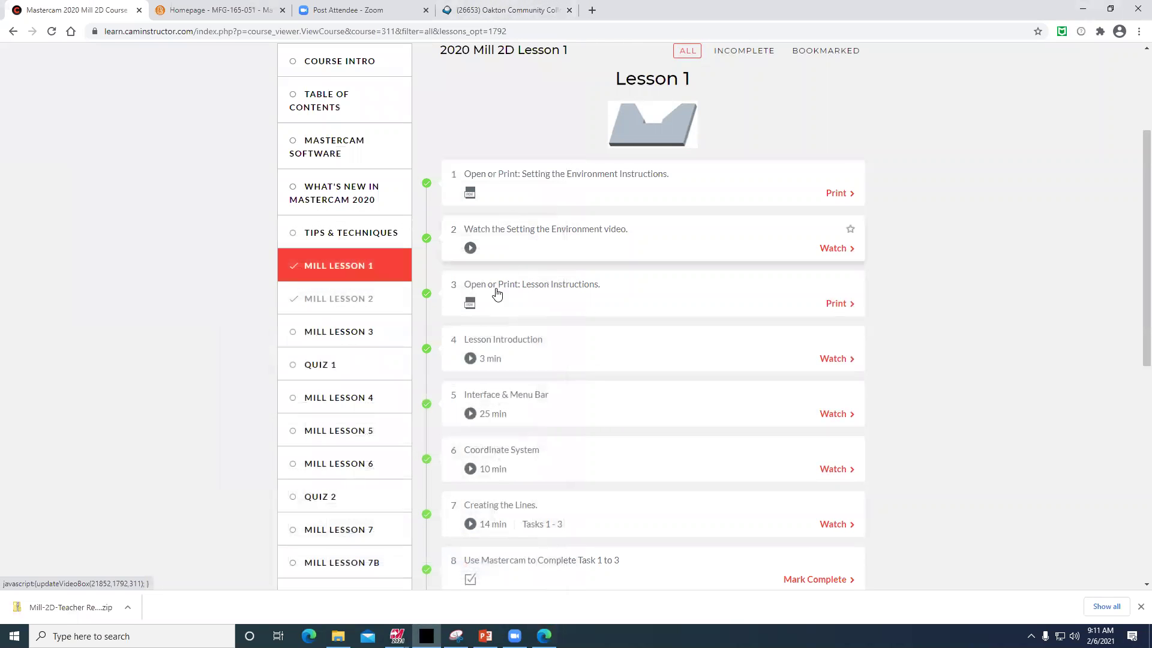
# Open the Lesson 1 Exercise Drawing 1A document from the Mill Lesson 1 task list.
pyautogui.scroll(-1, 655, 413)
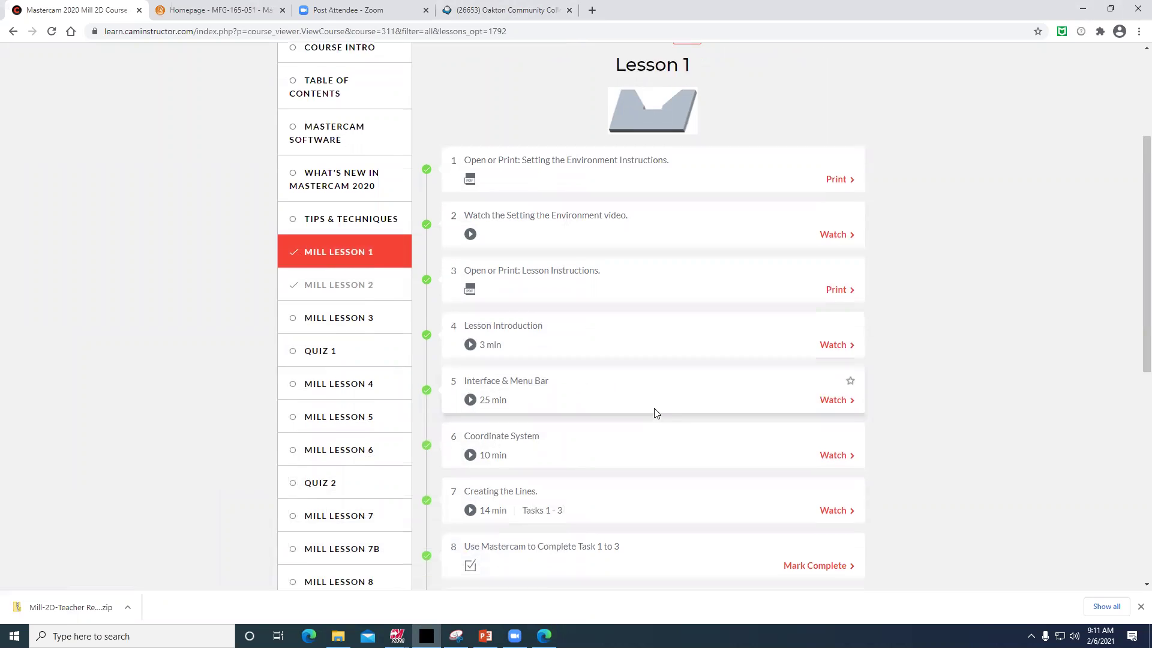
pyautogui.scroll(-3, 655, 413)
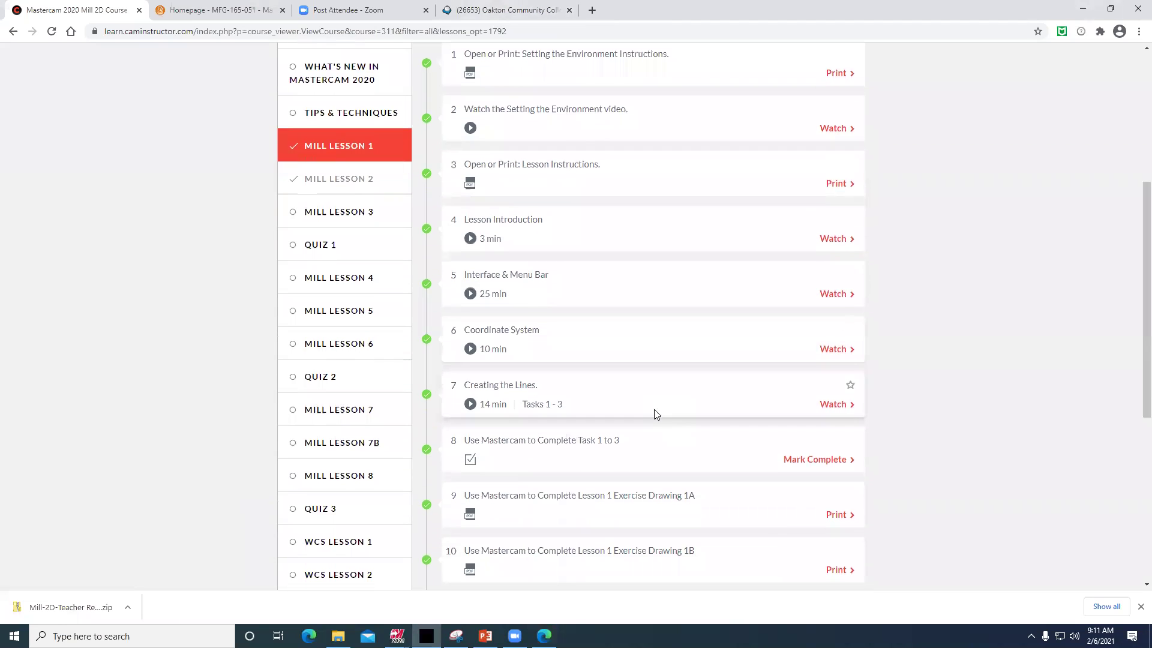
pyautogui.scroll(-1, 655, 412)
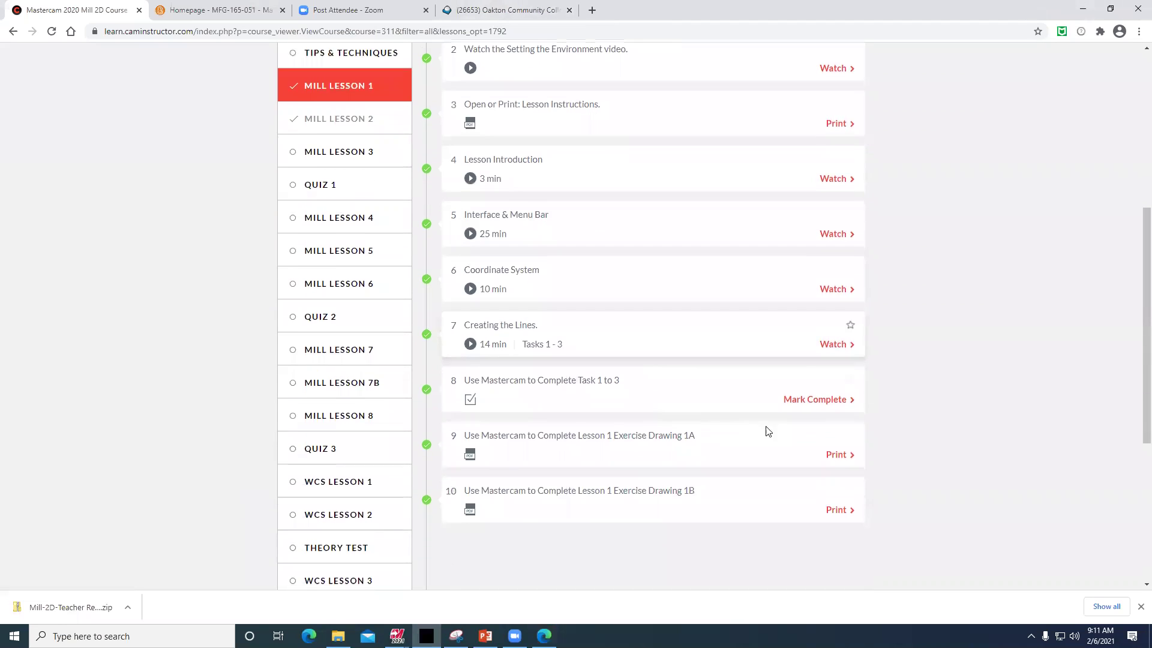
pyautogui.click(838, 455)
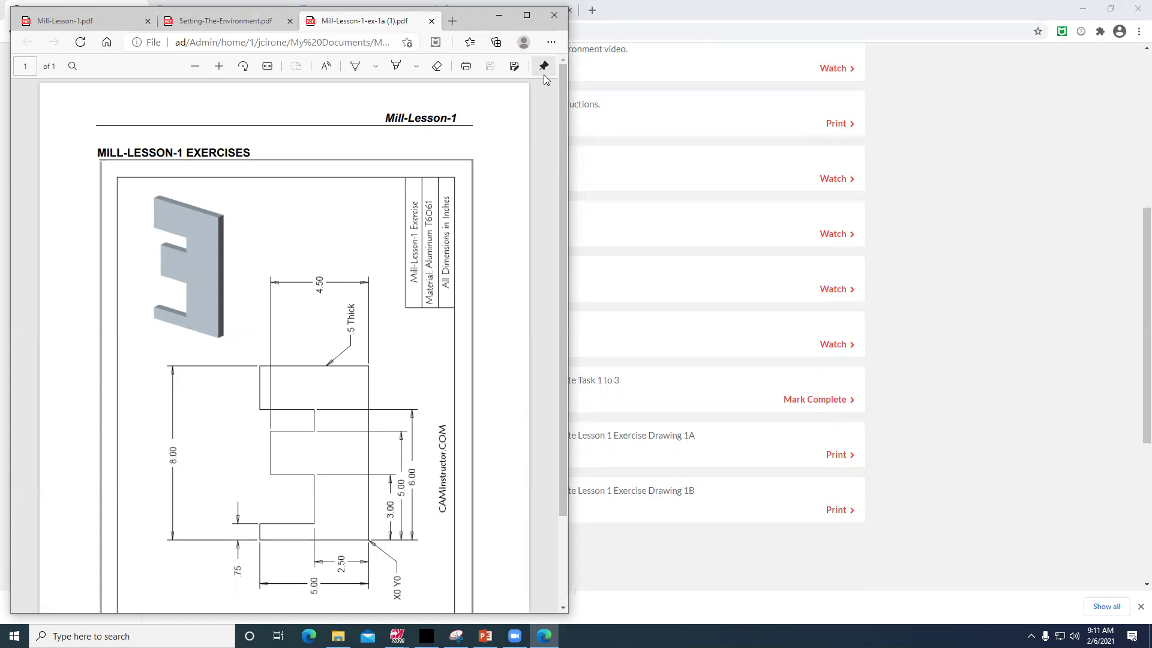
# Move and widen the PDF window, and rotate the exercise drawing until its dimensions read upright.
pyautogui.click(551, 43)
pyautogui.click(471, 25)
pyautogui.moveTo(470, 24); pyautogui.dragTo(654, 72)
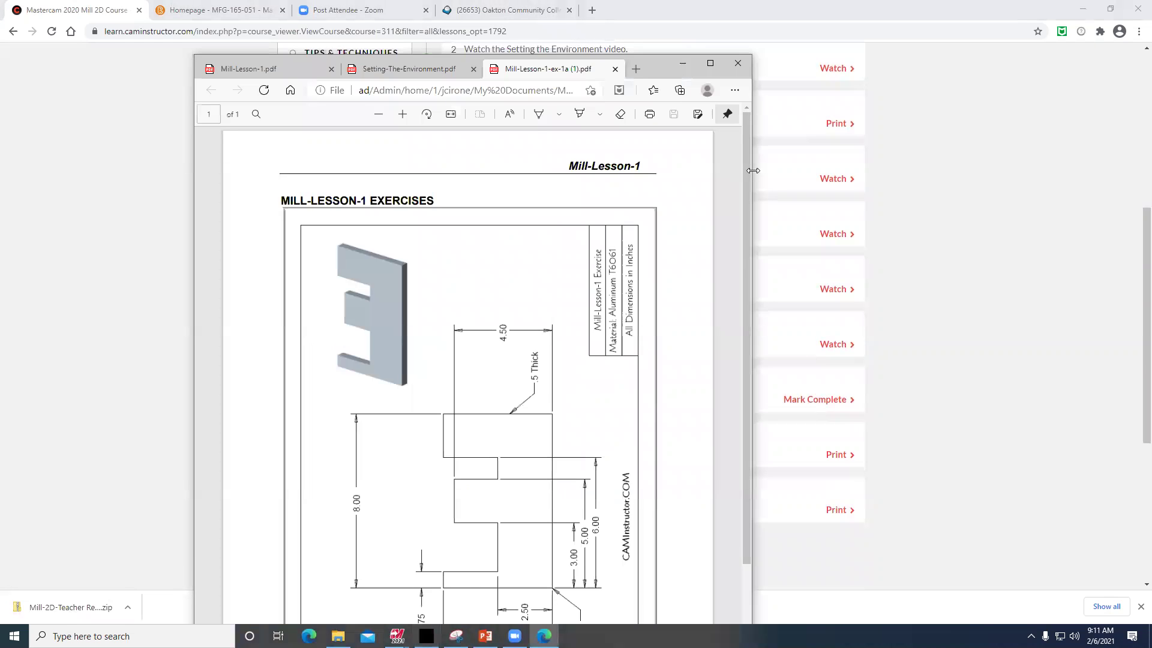
pyautogui.moveTo(753, 171); pyautogui.dragTo(991, 174)
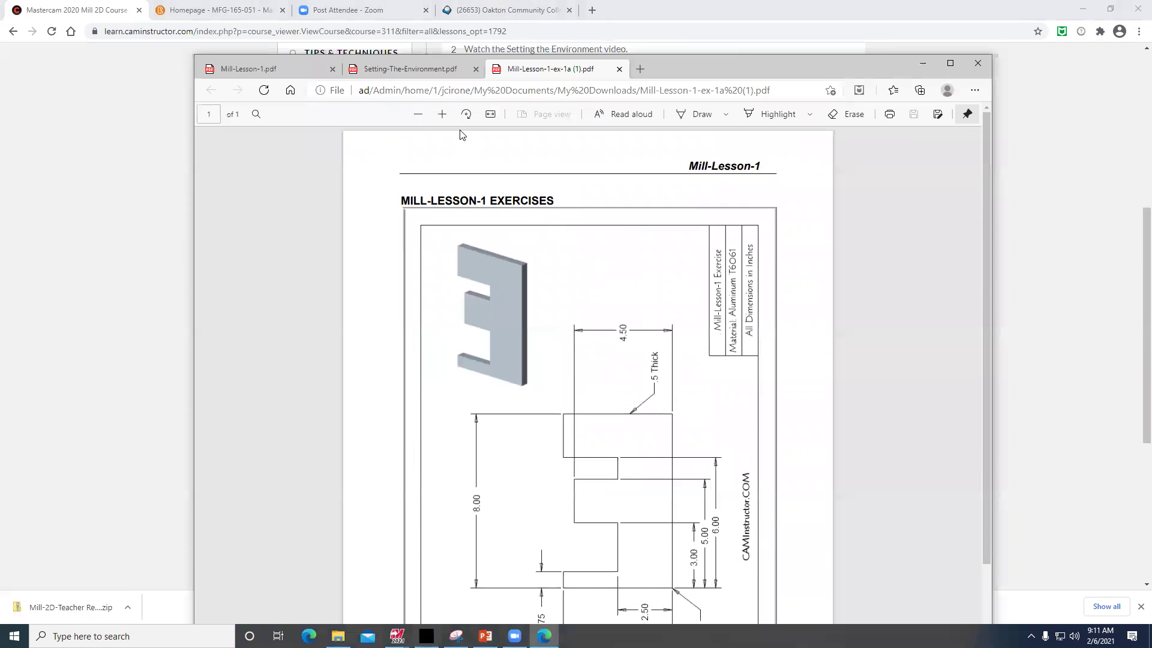
pyautogui.click(466, 114)
pyautogui.click(467, 114)
pyautogui.click(466, 114)
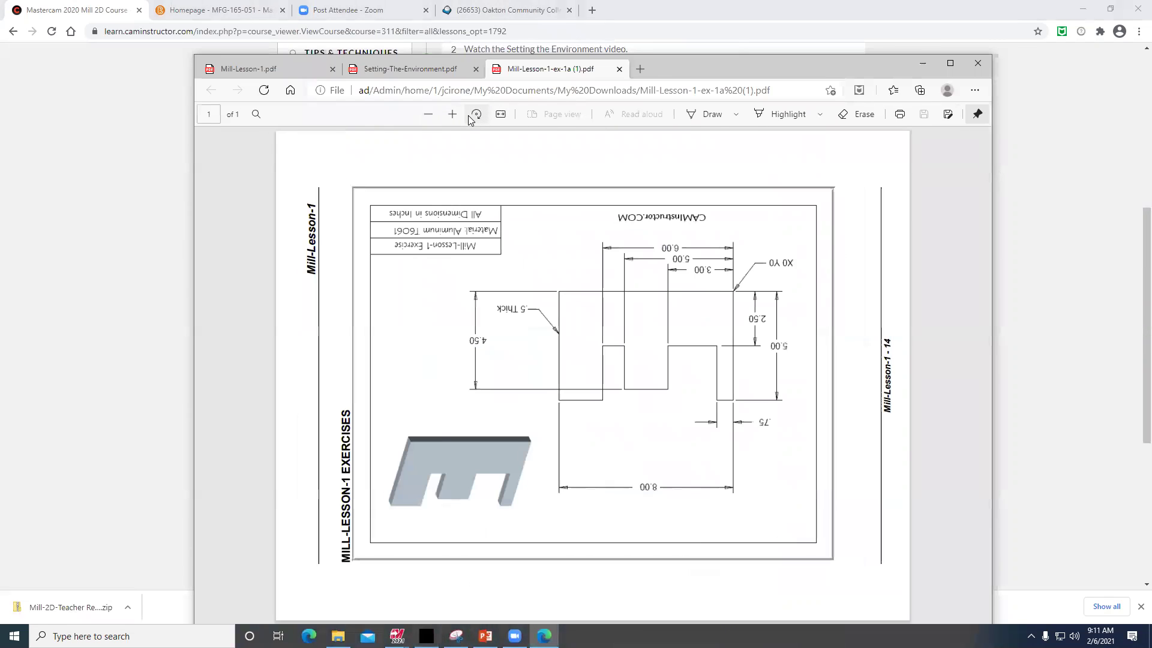
pyautogui.click(466, 114)
pyautogui.click(467, 115)
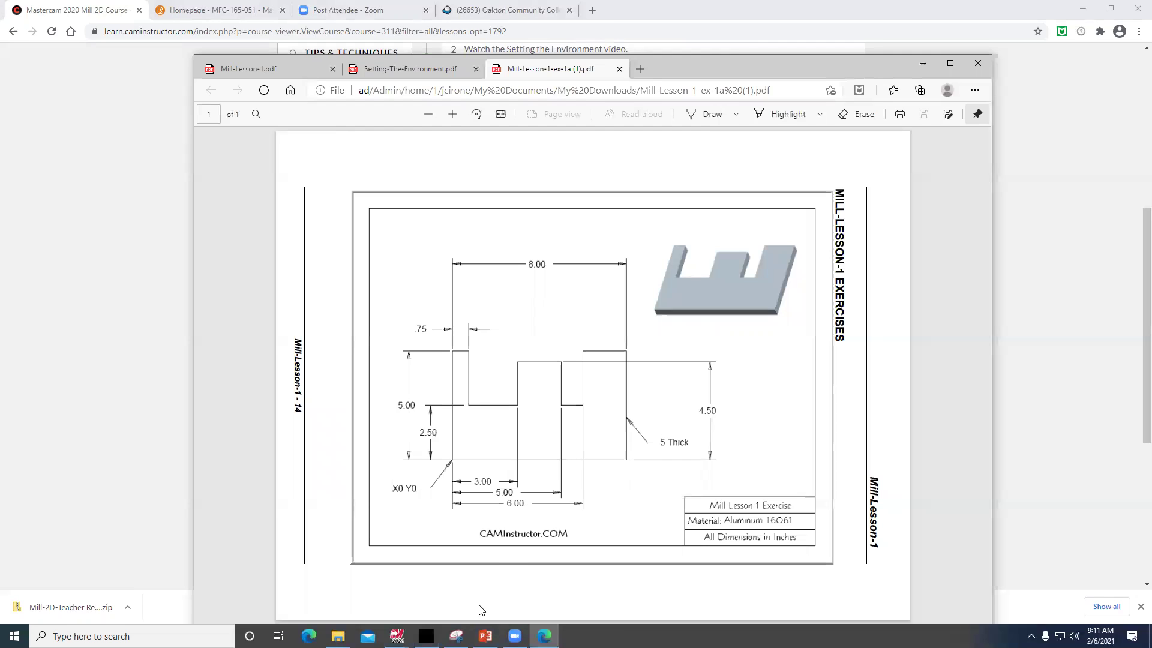
# Switch to the Mastercam window holding the Mill-Lesson-3 part and start a new empty file.
pyautogui.click(398, 636)
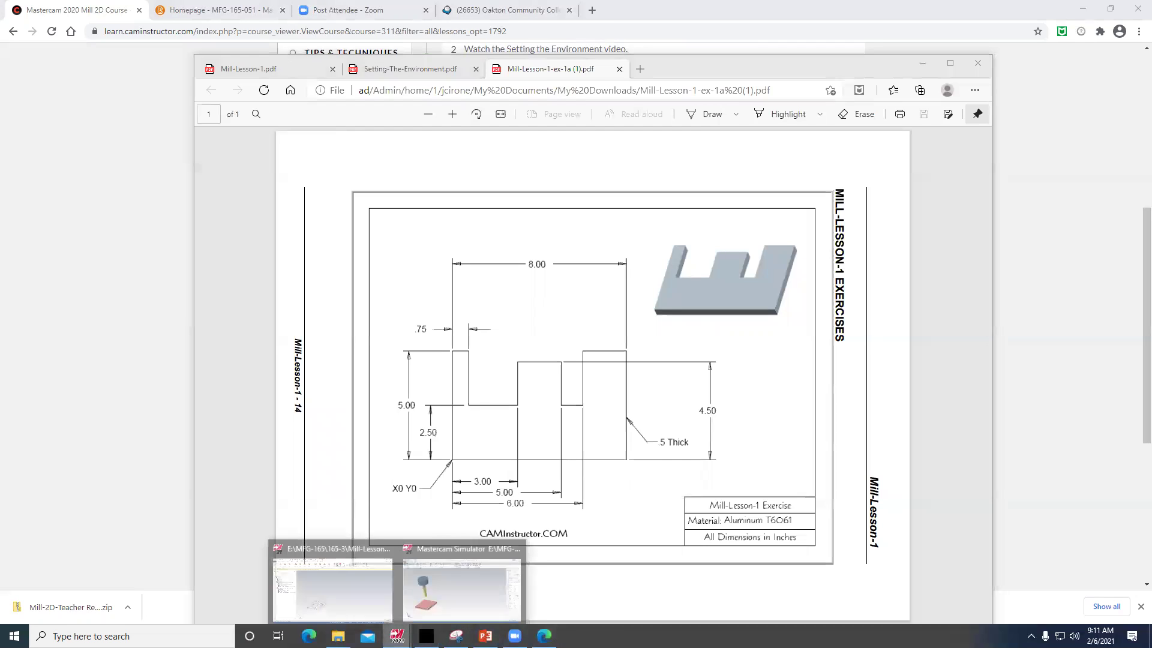
pyautogui.click(334, 598)
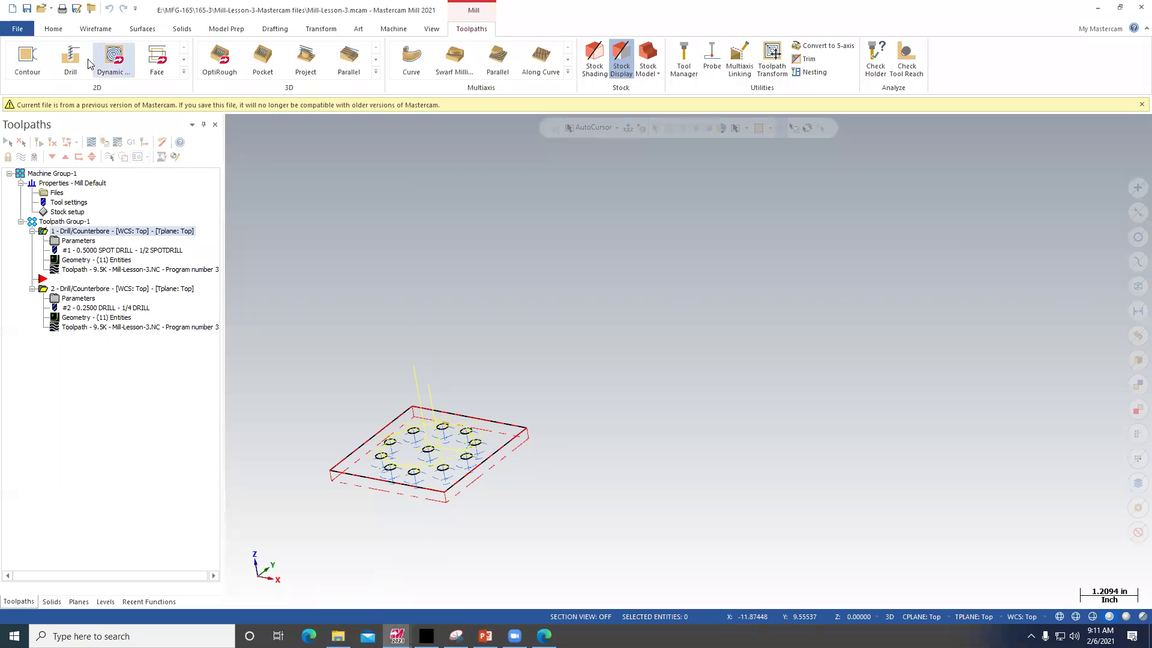
pyautogui.click(12, 9)
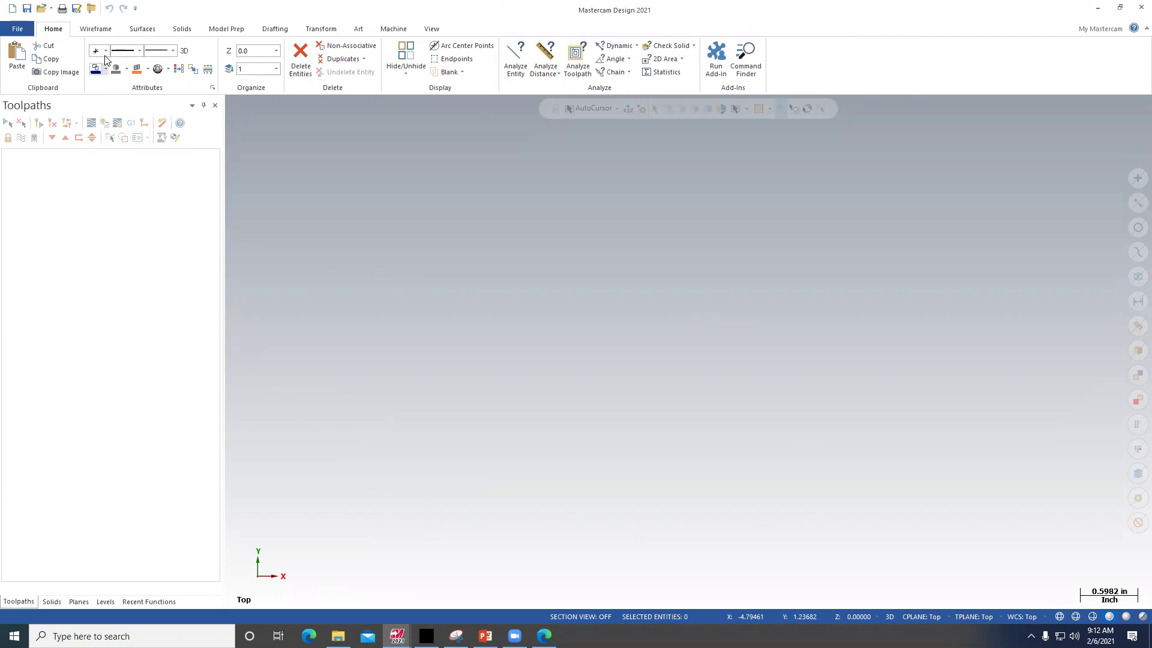
# Show the axes, turn on the grid and grid snapping, and accept the grid settings with 0.25 spacing in X and Y.
pyautogui.click(96, 28)
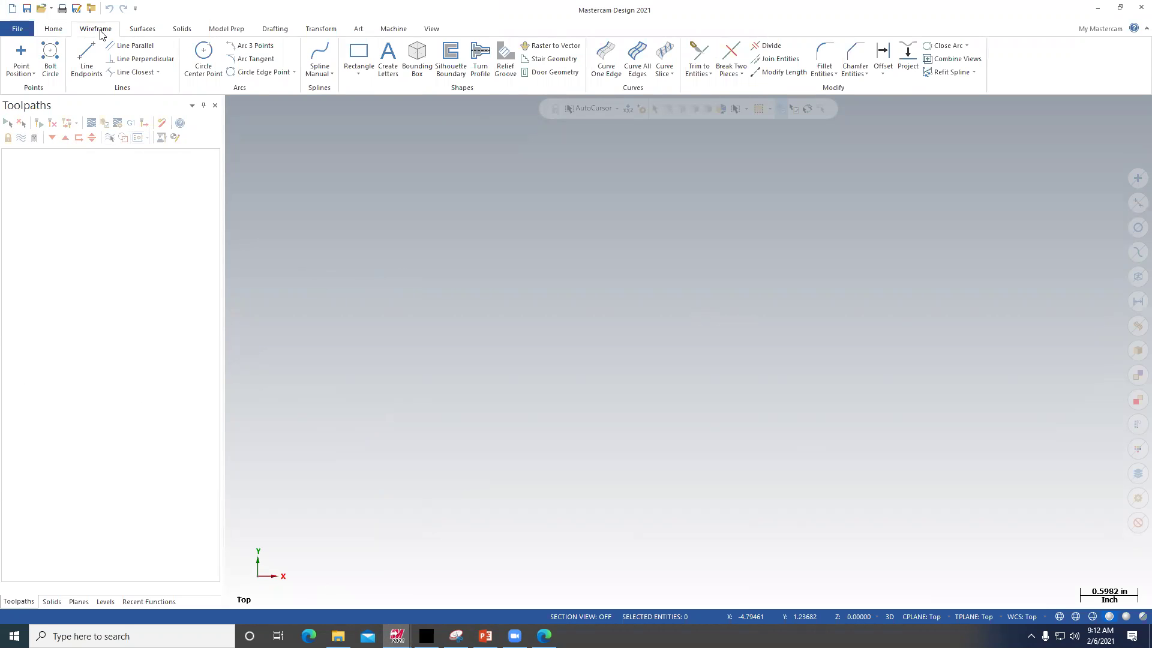
pyautogui.press('F9')
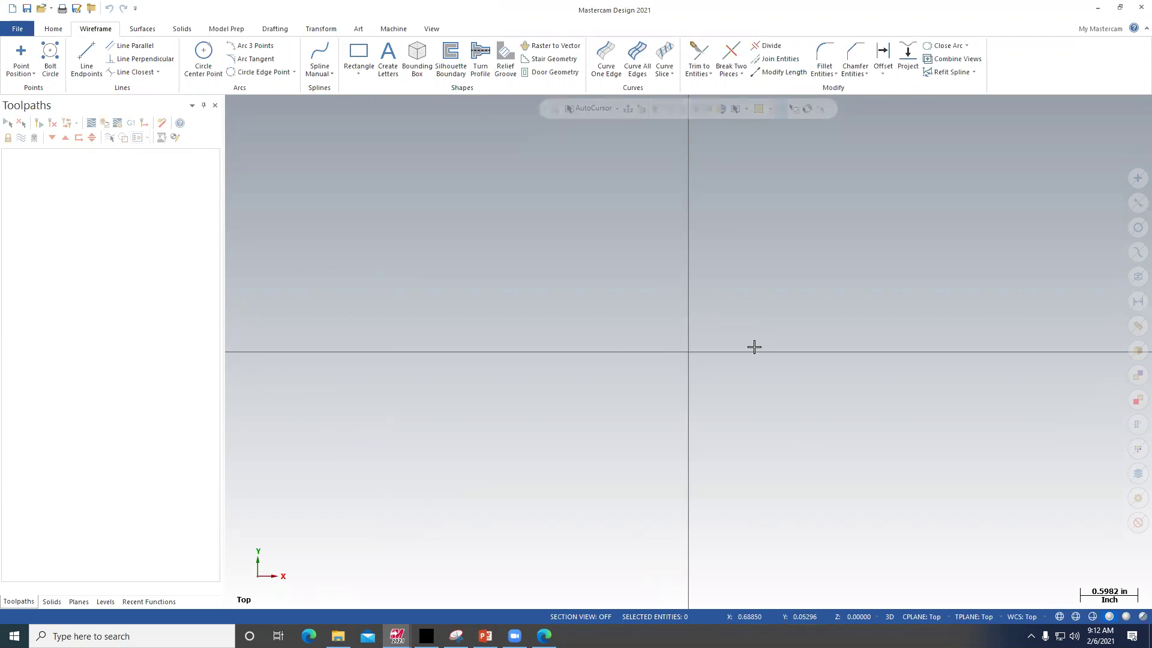
pyautogui.click(432, 30)
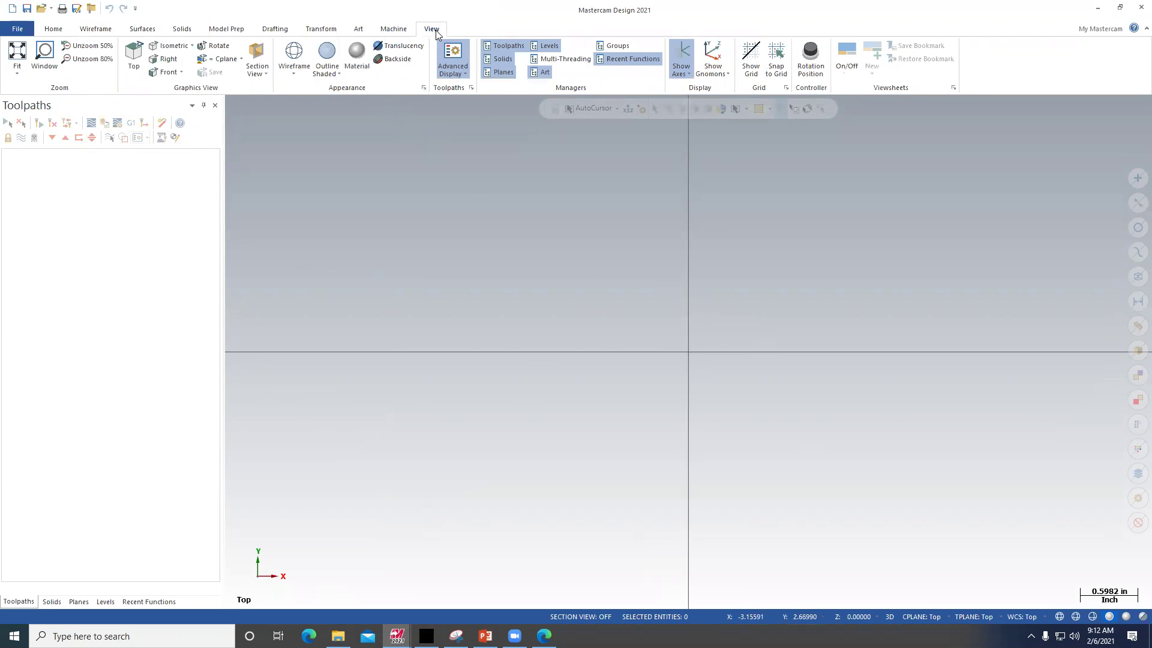
pyautogui.click(775, 67)
pyautogui.click(758, 71)
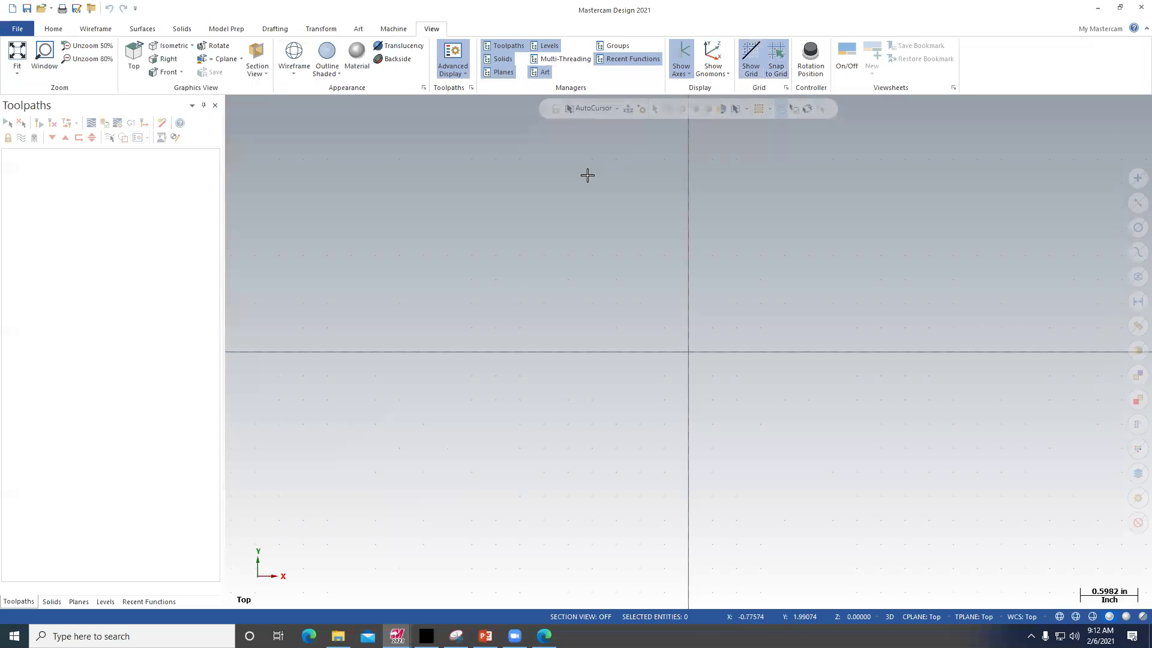
pyautogui.click(786, 88)
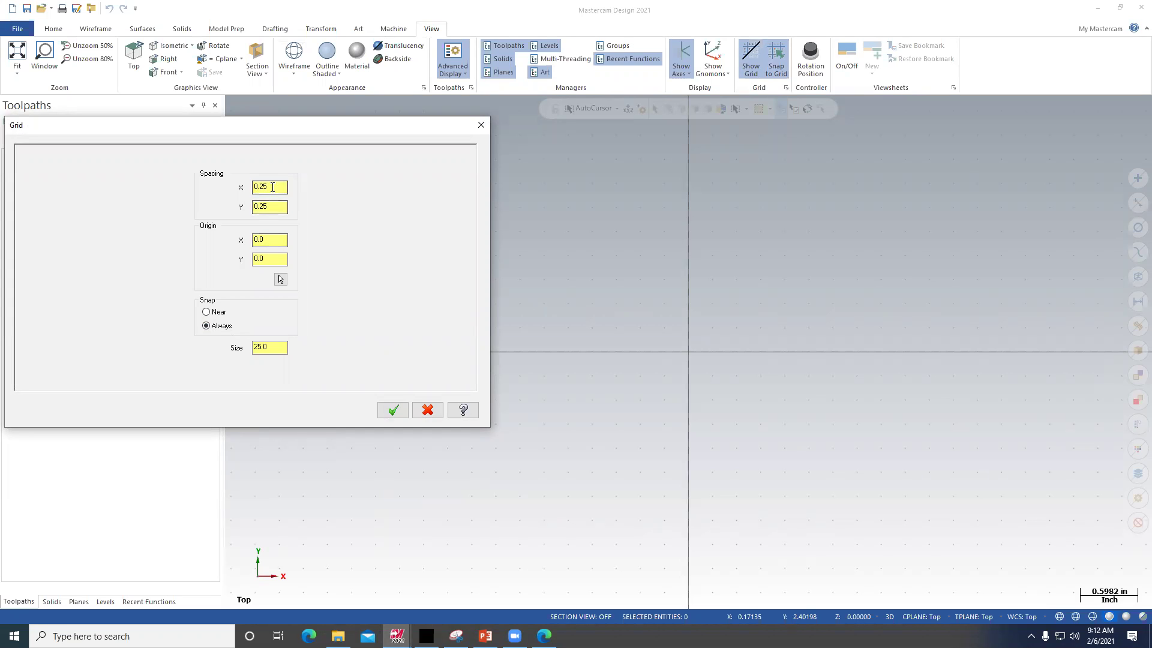
pyautogui.click(396, 410)
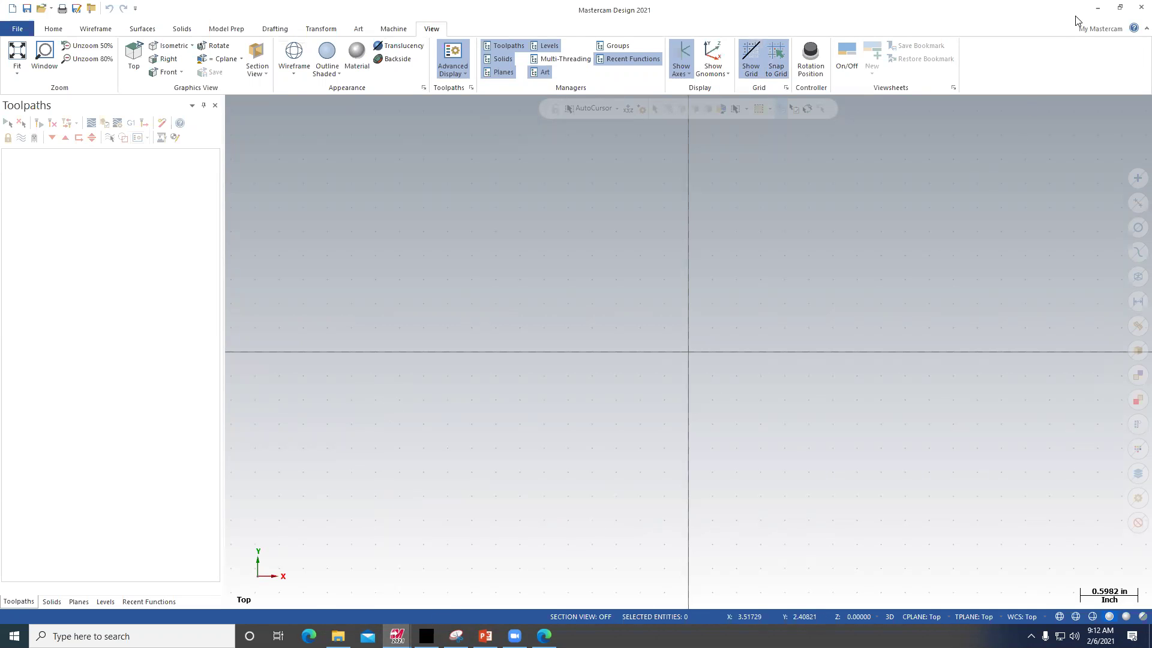
# Switch back to the Exercise 1A PDF in Edge and print one copy of all pages.
pyautogui.click(1097, 8)
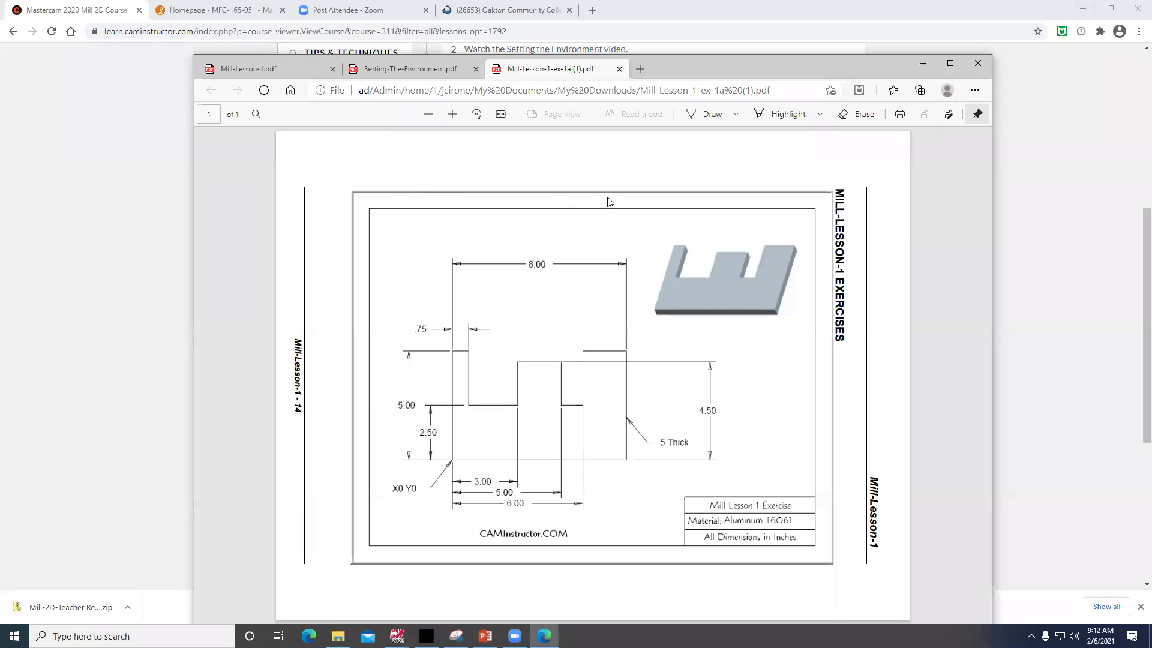
pyautogui.click(899, 114)
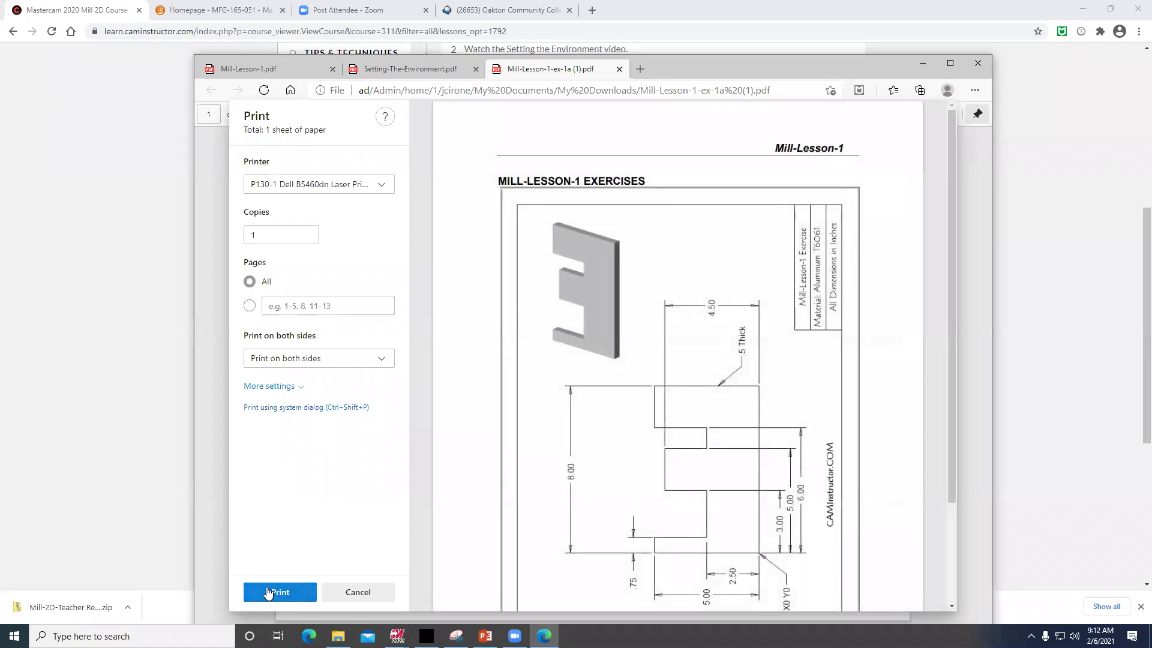
pyautogui.click(268, 592)
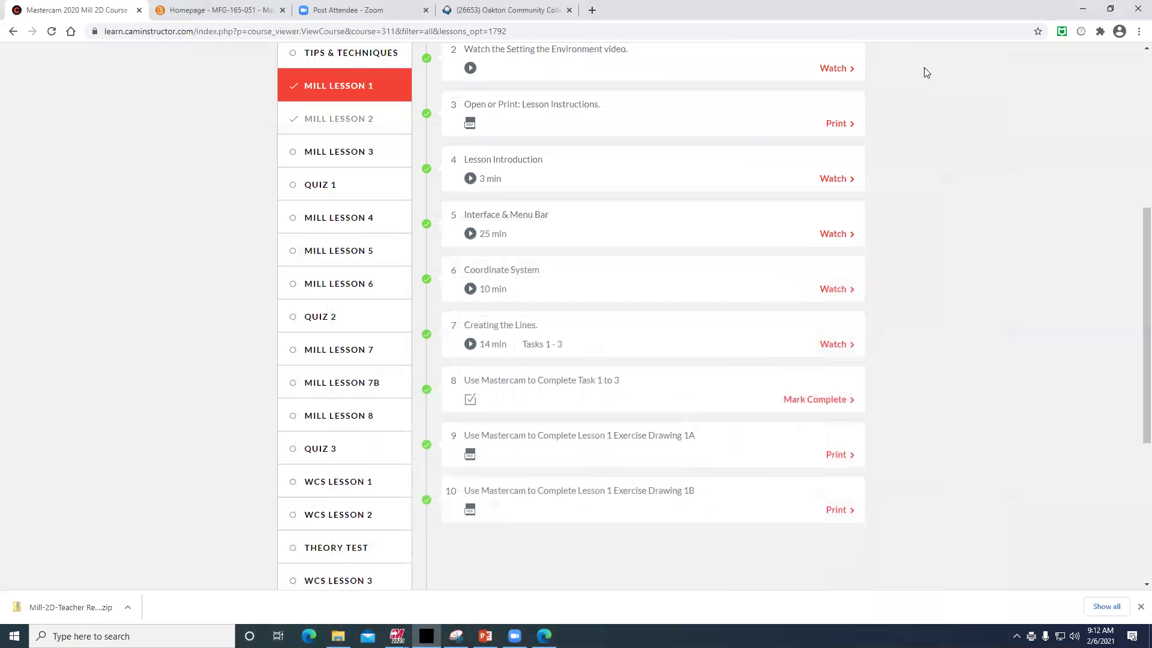
# Minimize the PDF and browser windows, return to Mastercam Design and select the default mill as the machine type.
pyautogui.click(923, 64)
pyautogui.click(1084, 10)
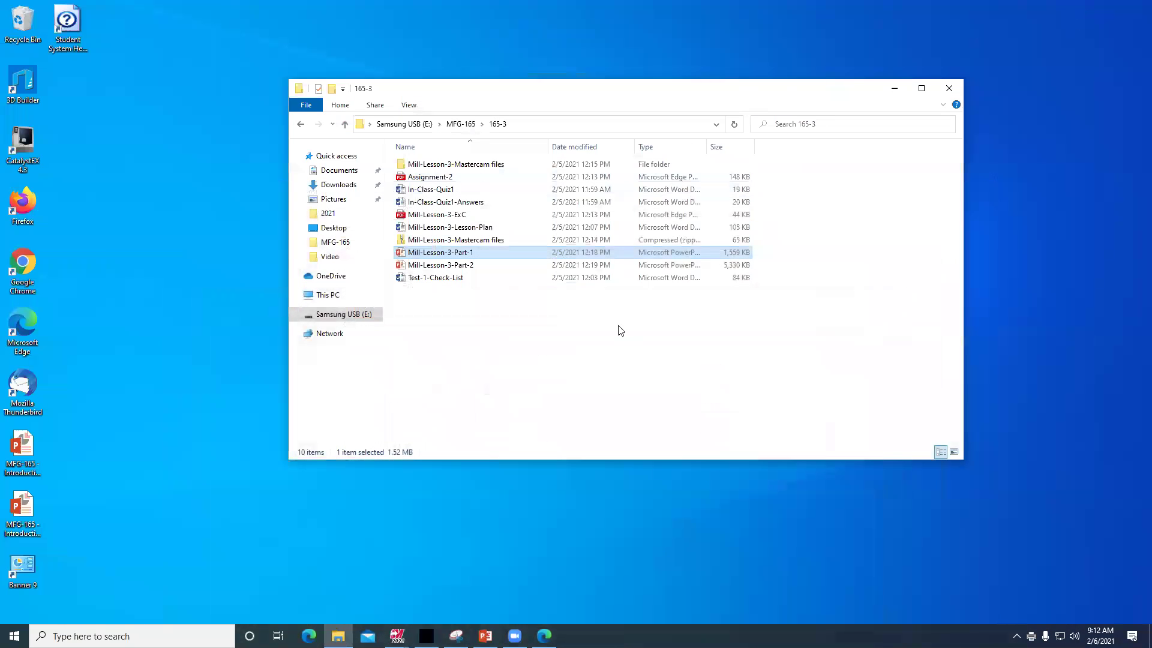
pyautogui.moveTo(397, 635)
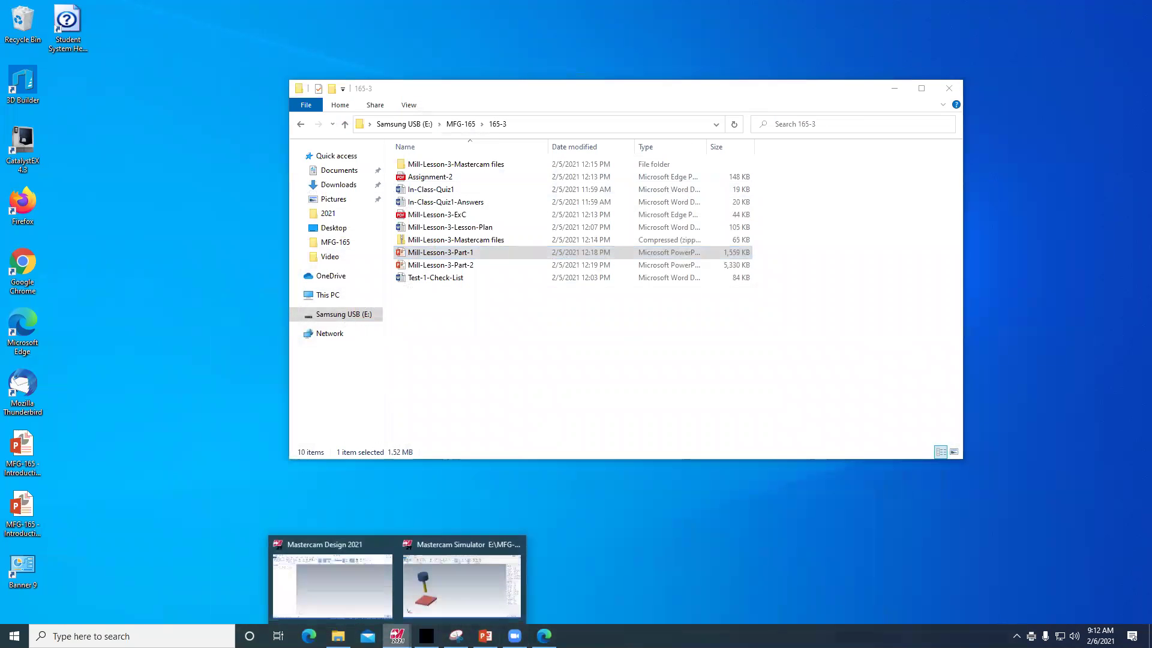
pyautogui.click(360, 595)
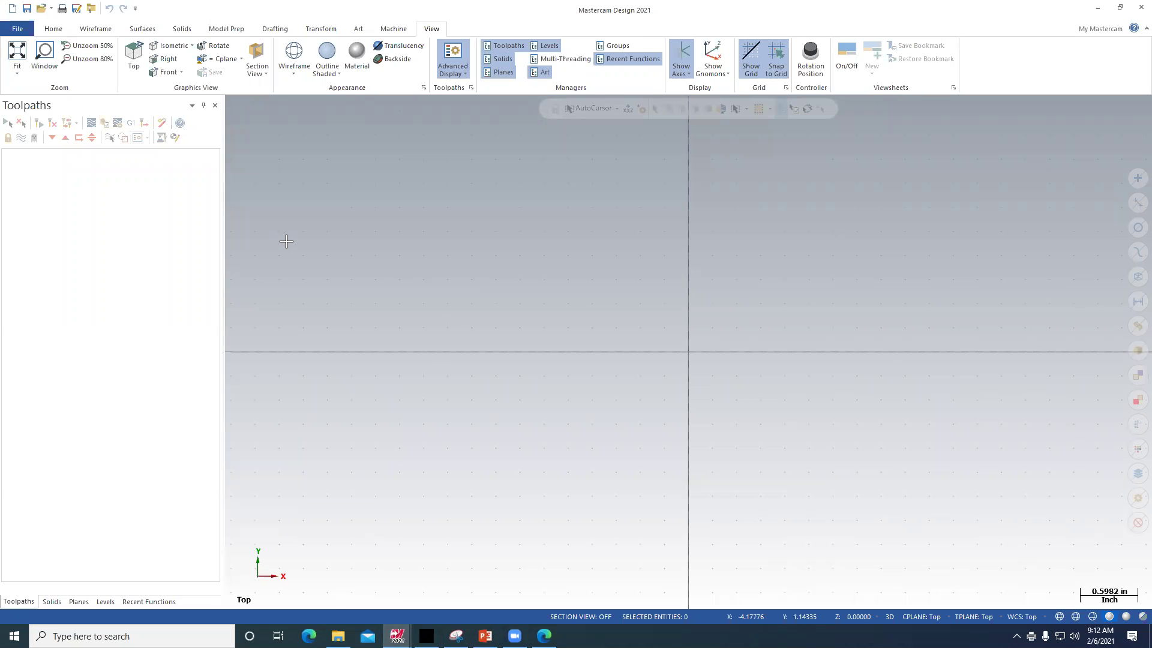
pyautogui.click(394, 29)
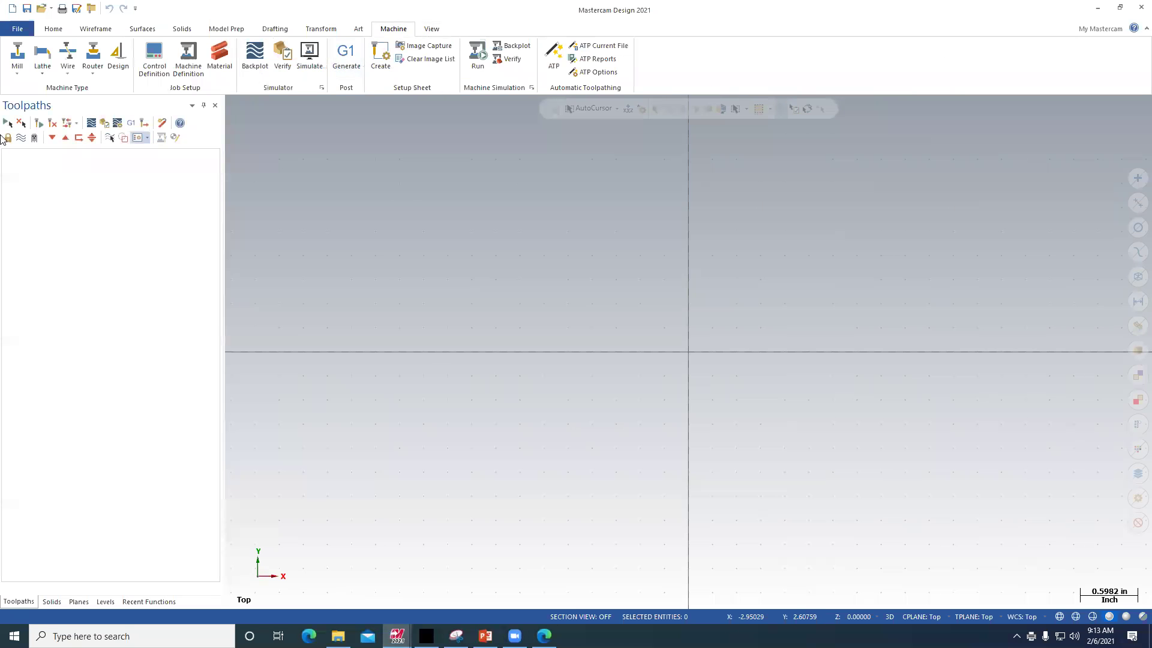
pyautogui.click(18, 78)
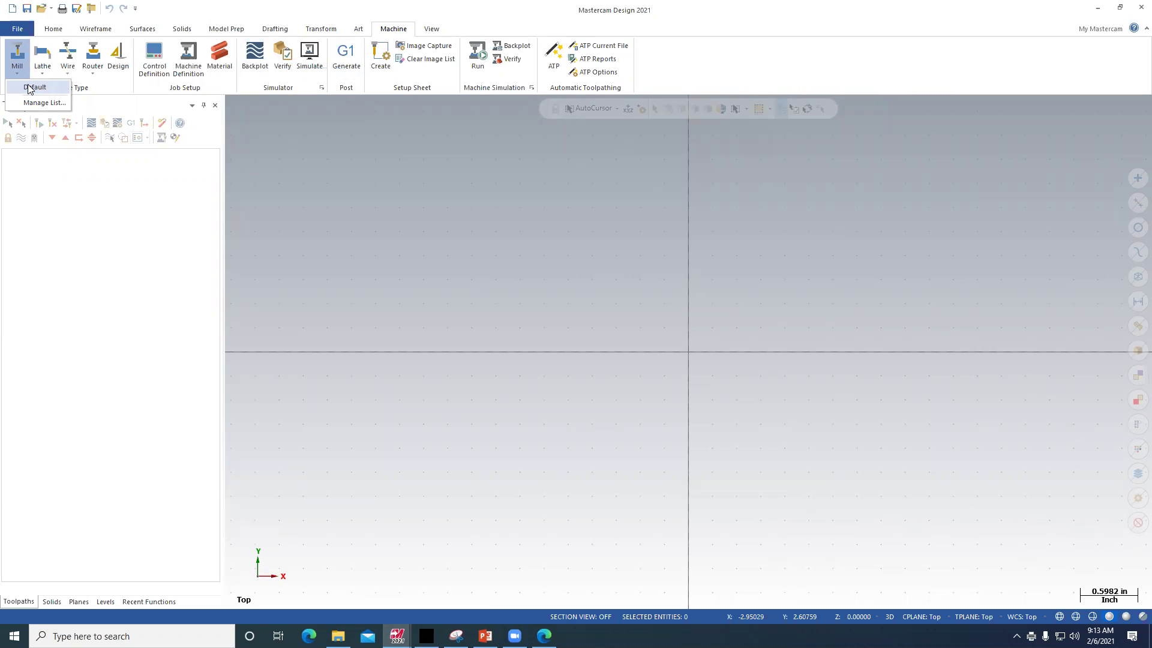
pyautogui.click(34, 87)
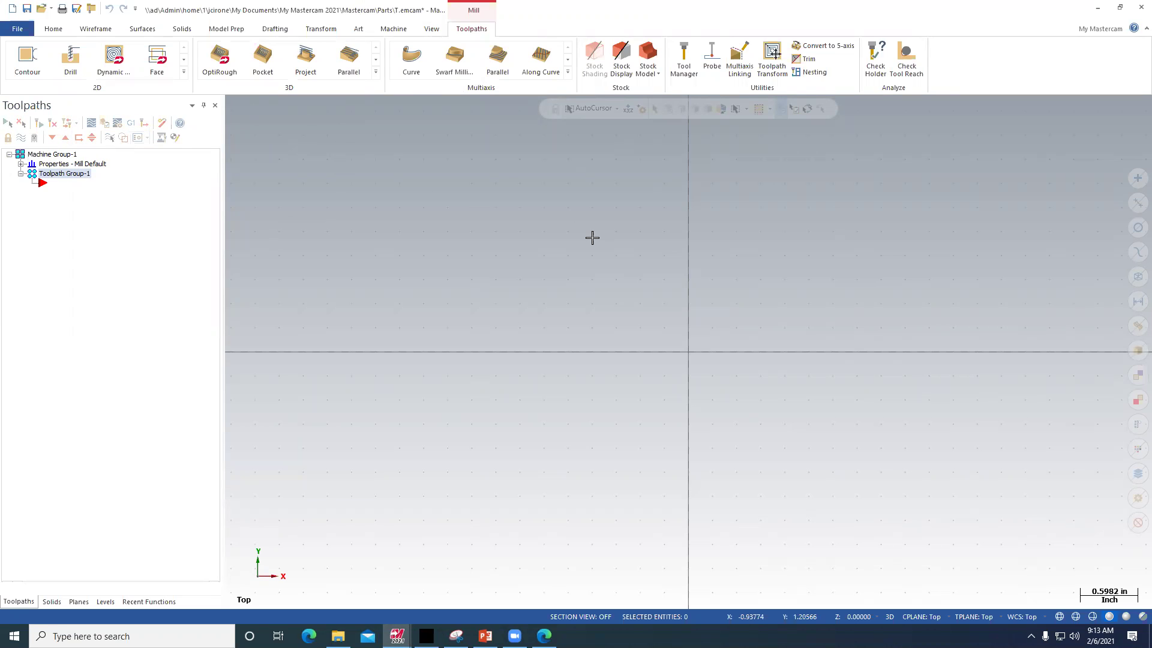
# Set the default line style to solid and the line width to the third thickness in the list.
pyautogui.rightClick(492, 252)
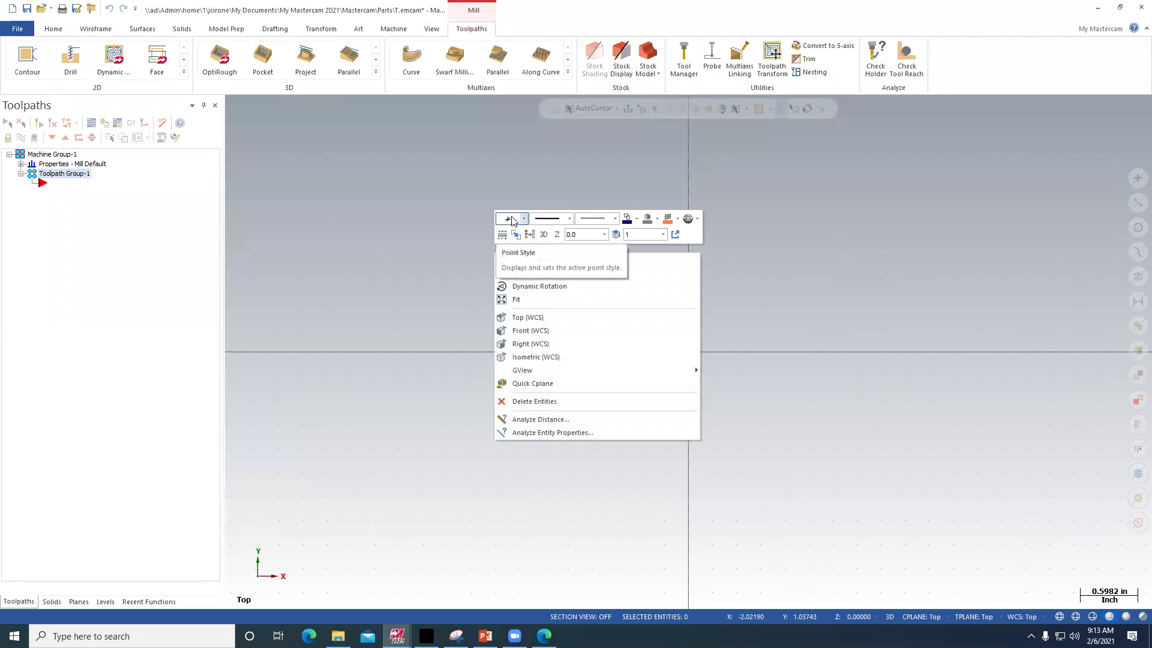
pyautogui.click(568, 219)
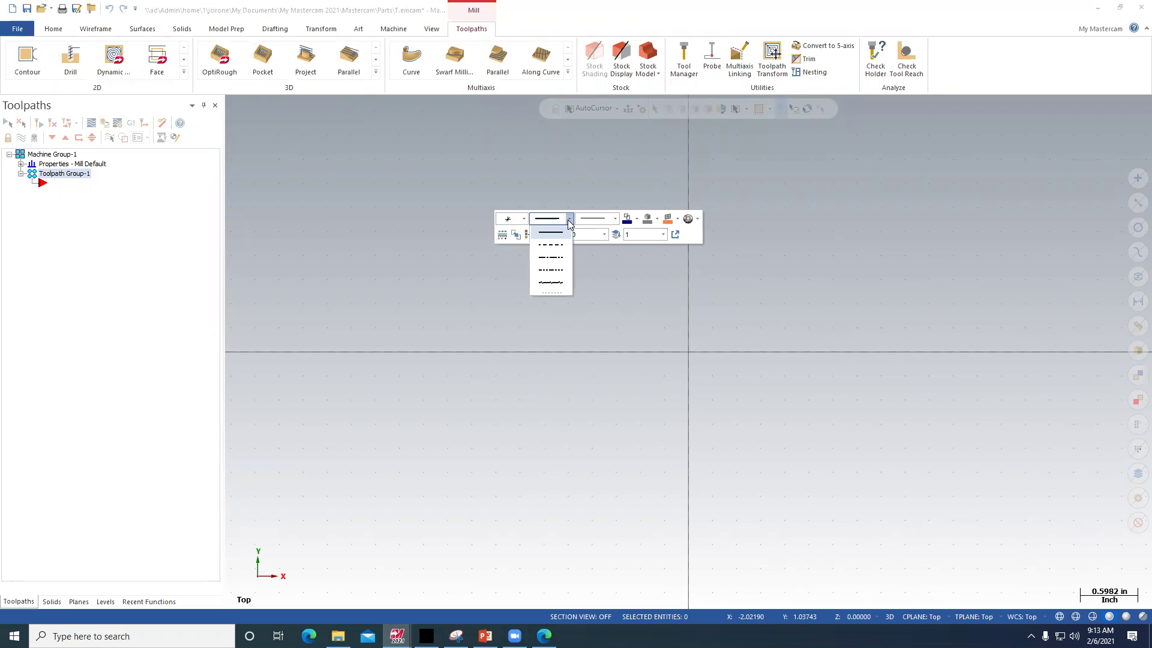
pyautogui.click(551, 238)
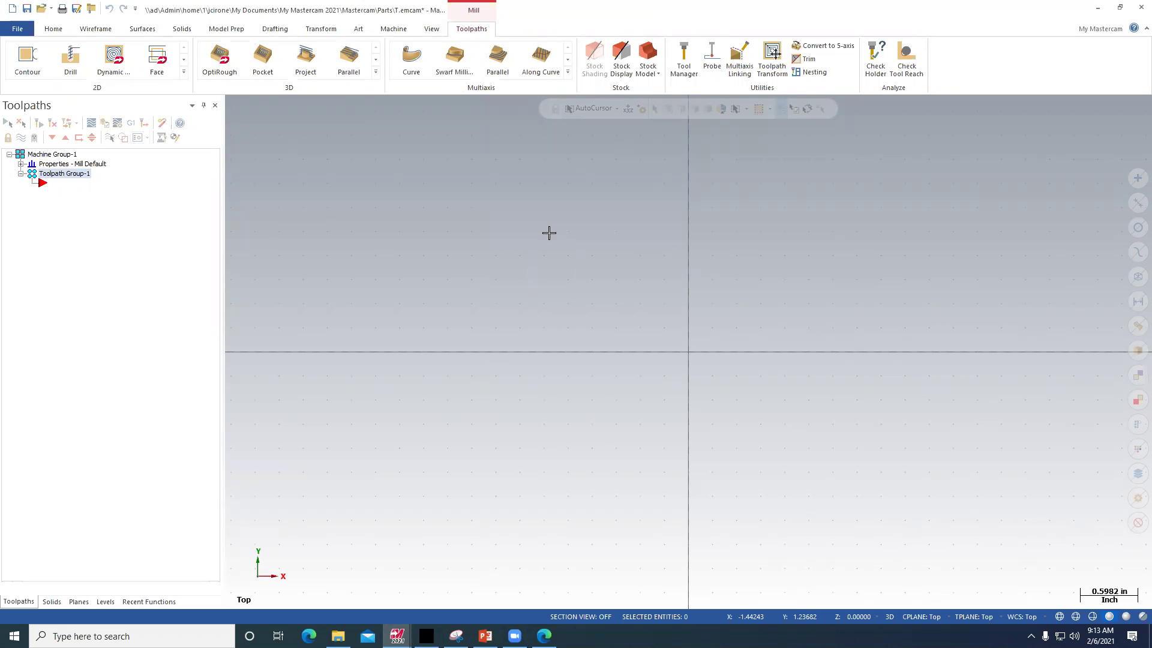
pyautogui.rightClick(589, 226)
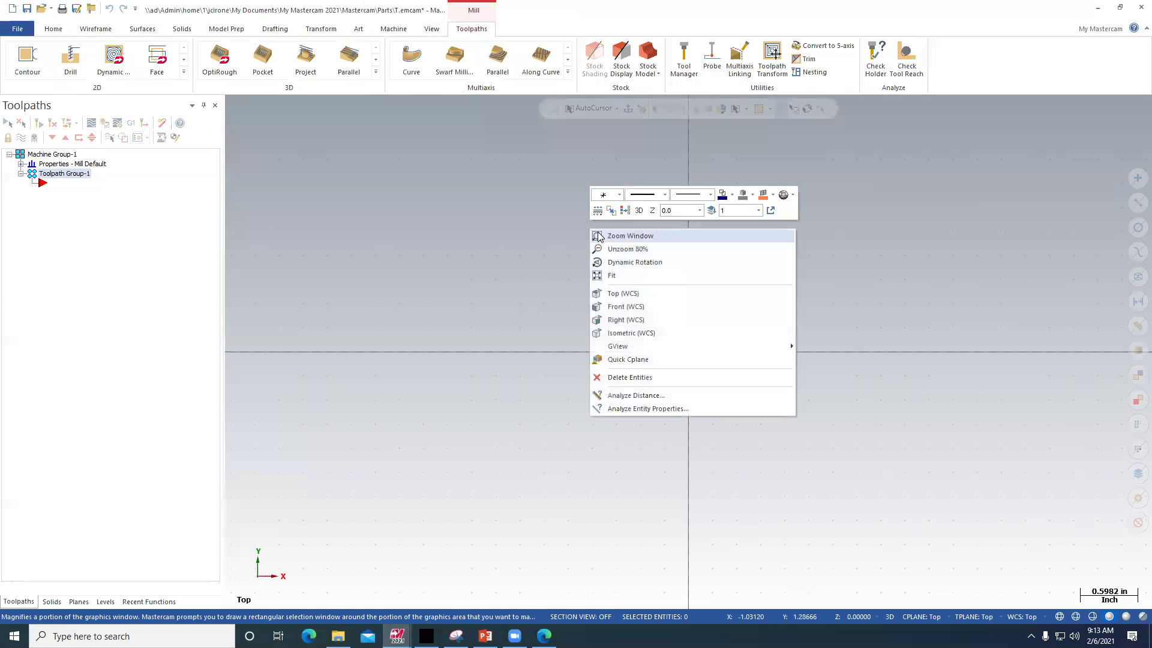
pyautogui.click(705, 196)
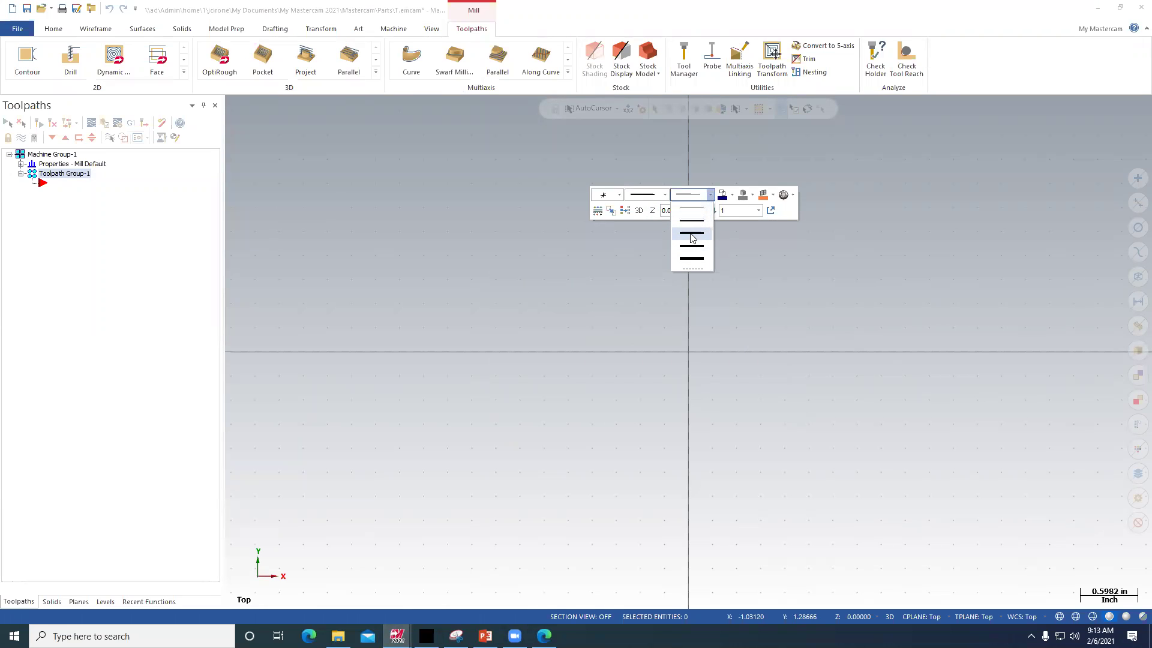
pyautogui.click(693, 238)
# Set the default wireframe color to bright blue.
pyautogui.rightClick(711, 232)
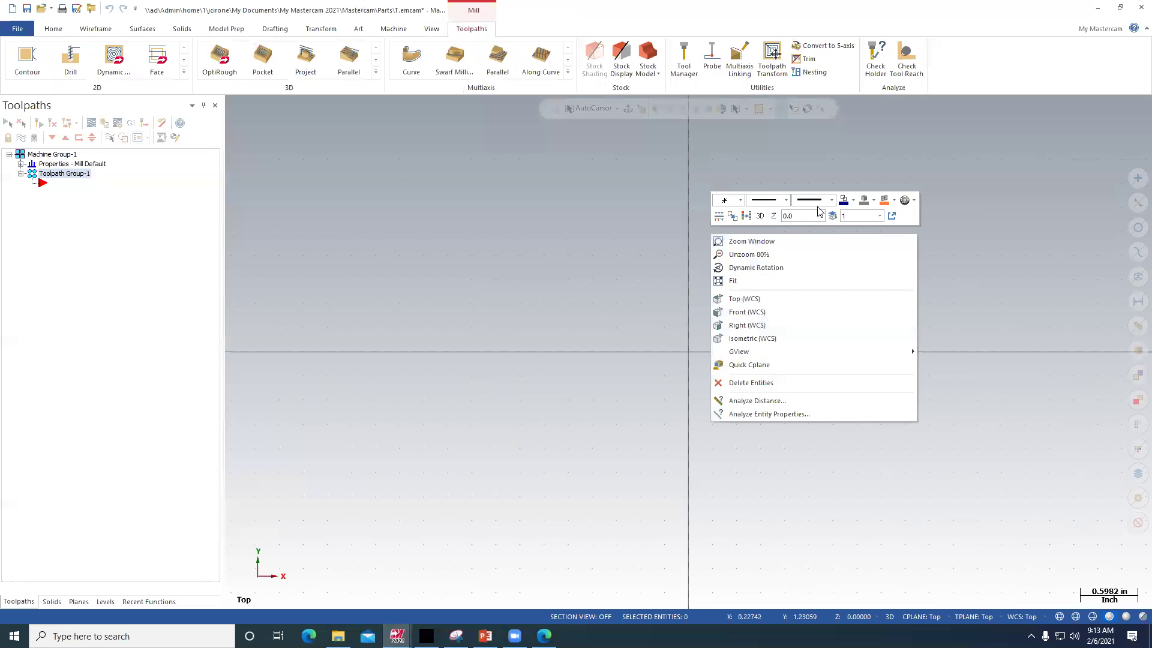
pyautogui.click(852, 202)
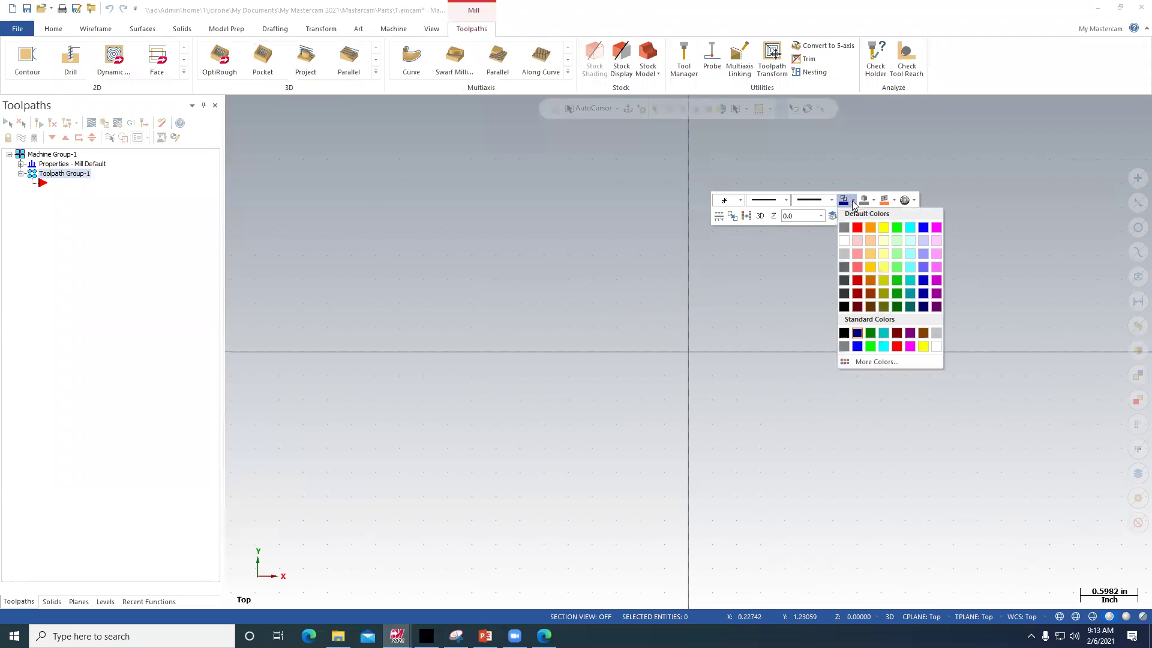
pyautogui.click(924, 228)
# Draw a vertical wireframe line upward from the origin with Line Endpoints and set its length to 5 inches.
pyautogui.scroll(4, 734, 305)
pyautogui.scroll(2, 743, 295)
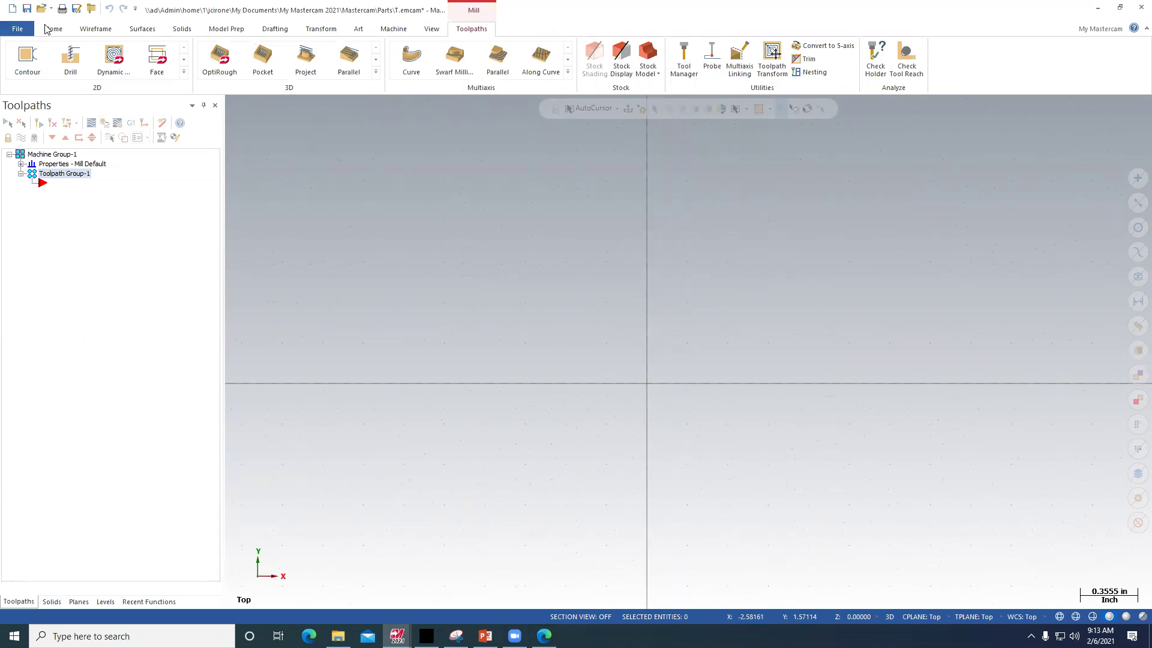
pyautogui.click(92, 30)
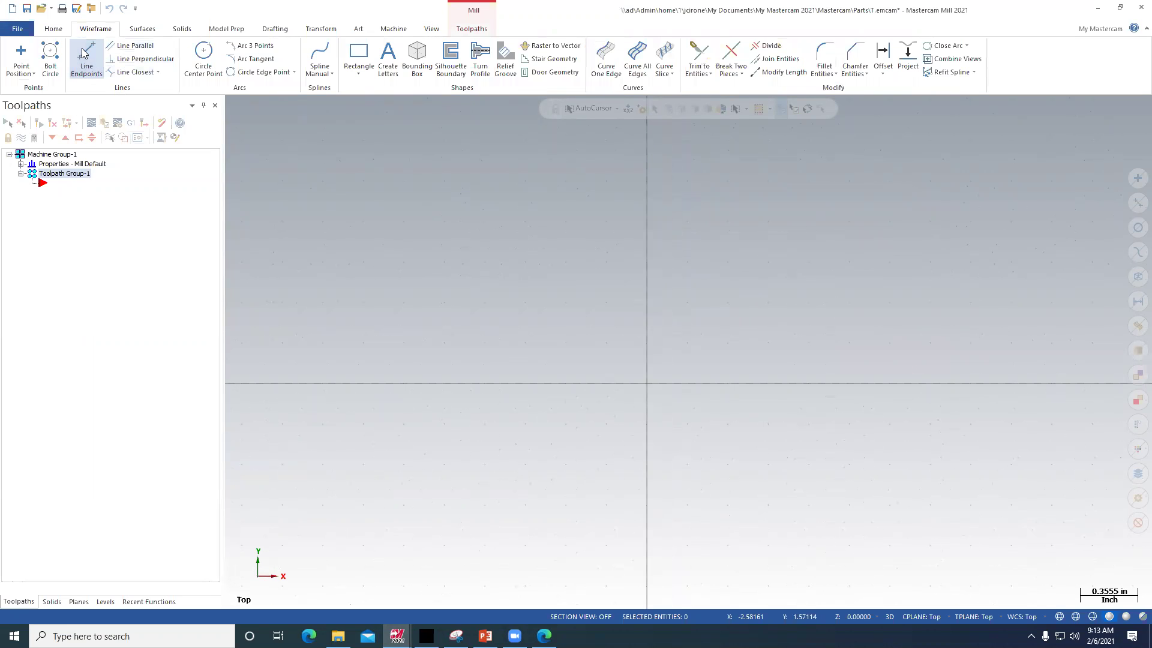
pyautogui.click(648, 383)
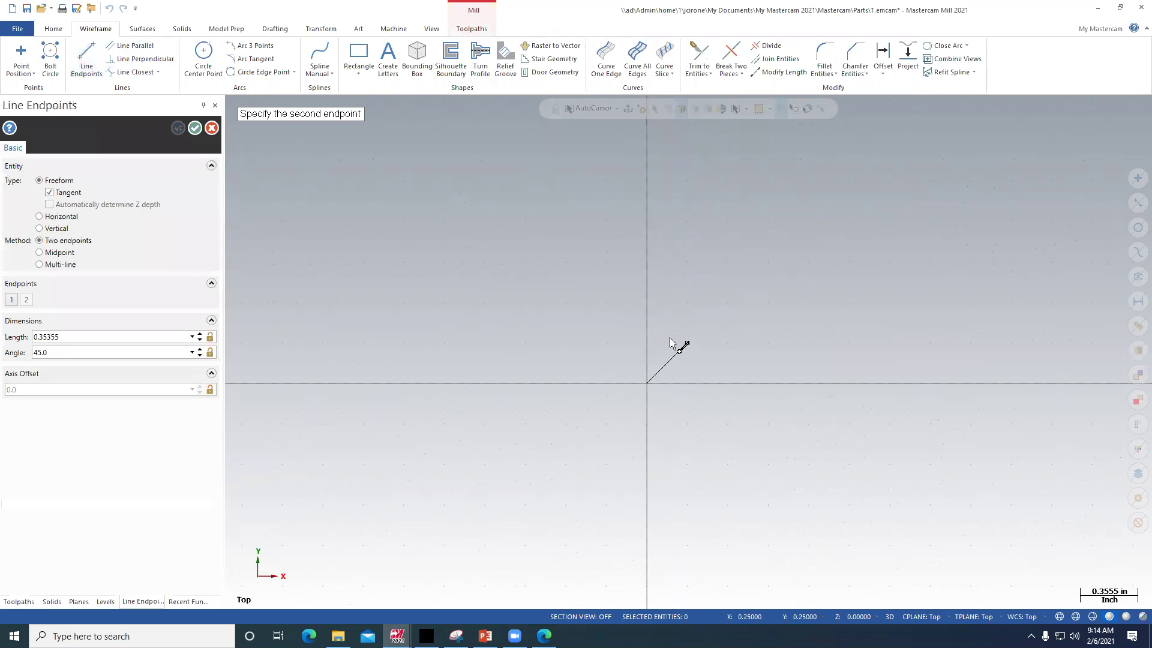
pyautogui.click(648, 190)
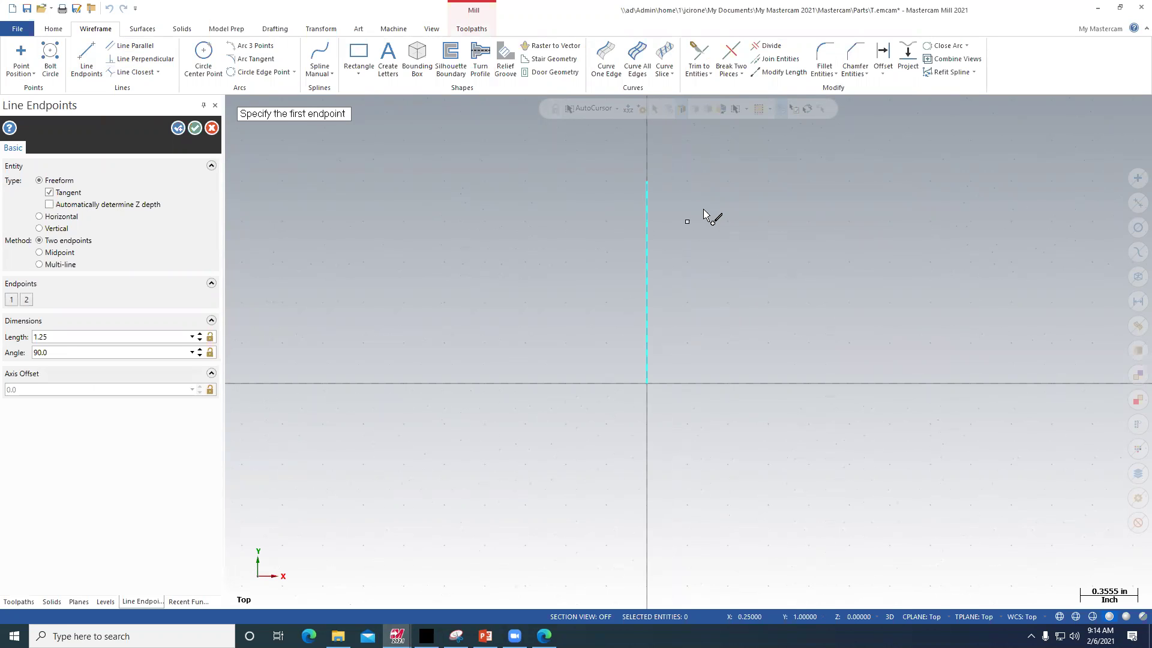
pyautogui.doubleClick(58, 336)
pyautogui.write('5')
pyautogui.press('Return')
pyautogui.click(178, 128)
# Draw a 0.75-inch horizontal line to the right from the upper end of the 5-inch vertical line.
pyautogui.scroll(1, 488, 290)
pyautogui.scroll(4, 596, 278)
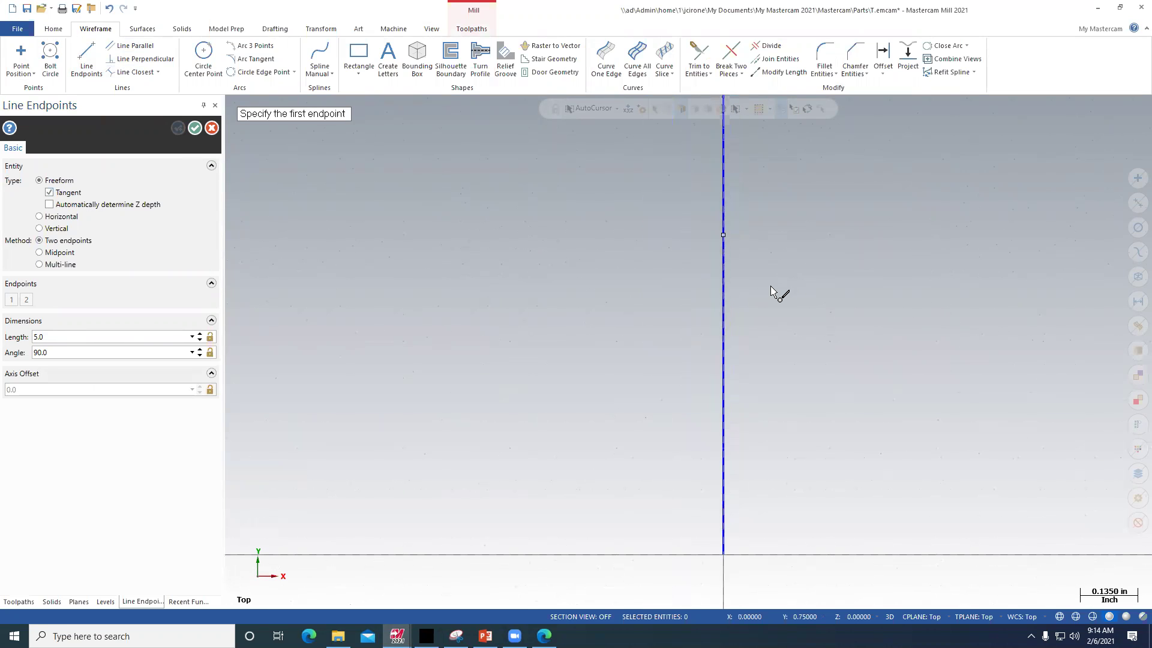
pyautogui.scroll(-1, 755, 423)
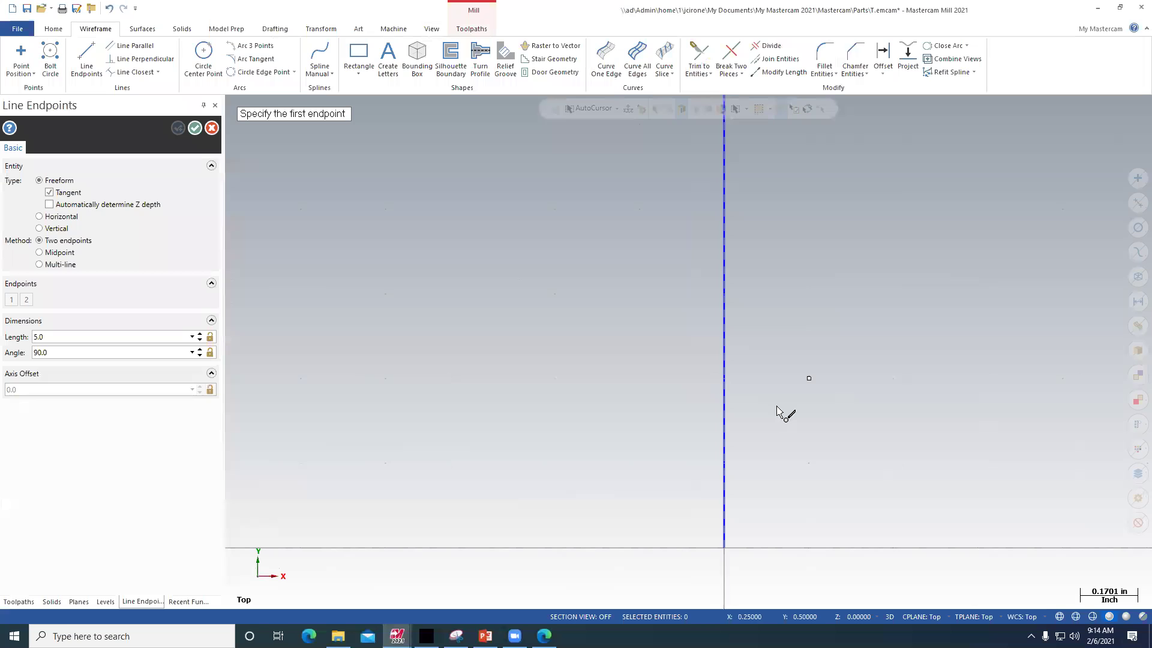
pyautogui.rightClick(646, 278)
pyautogui.click(687, 327)
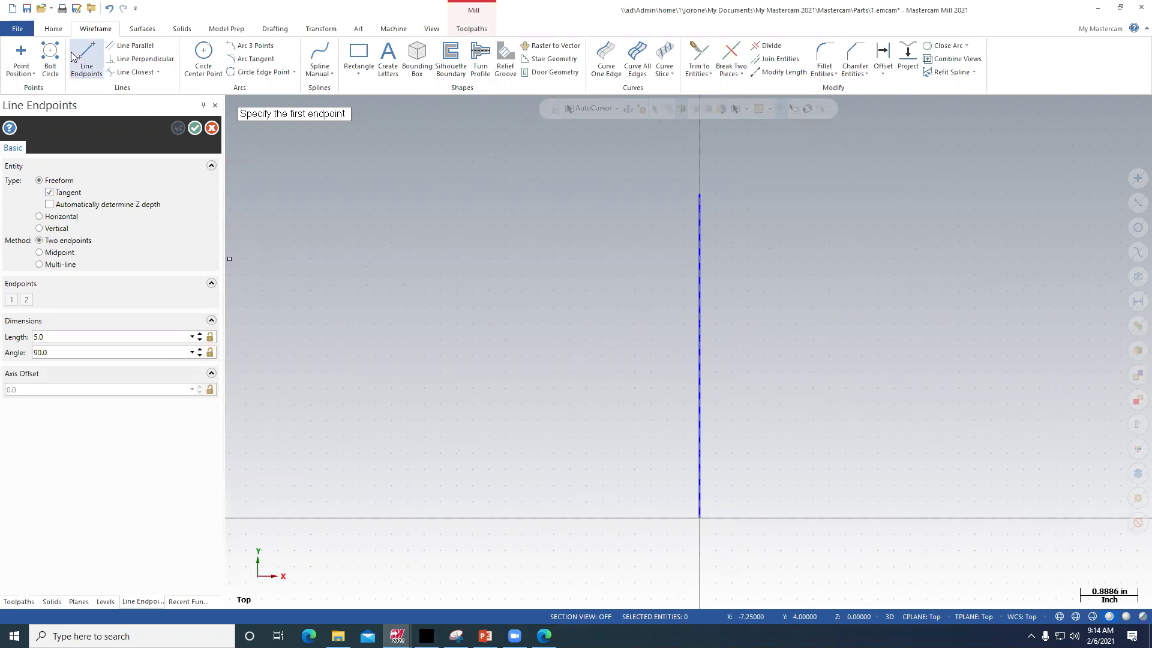
pyautogui.click(701, 195)
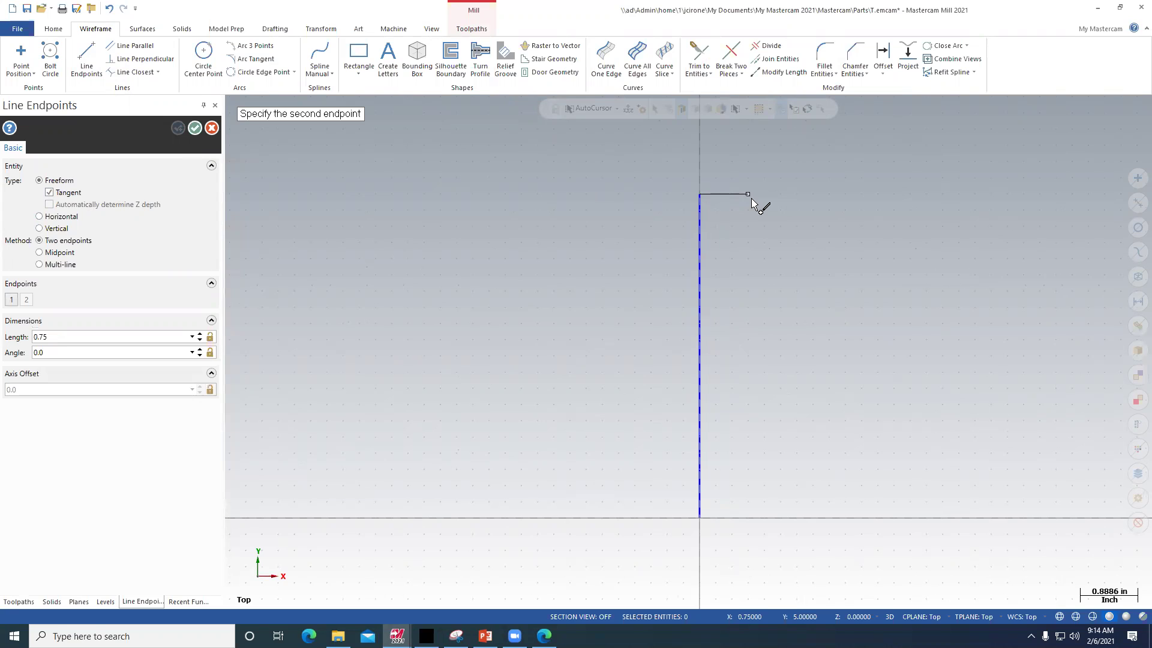
pyautogui.click(751, 199)
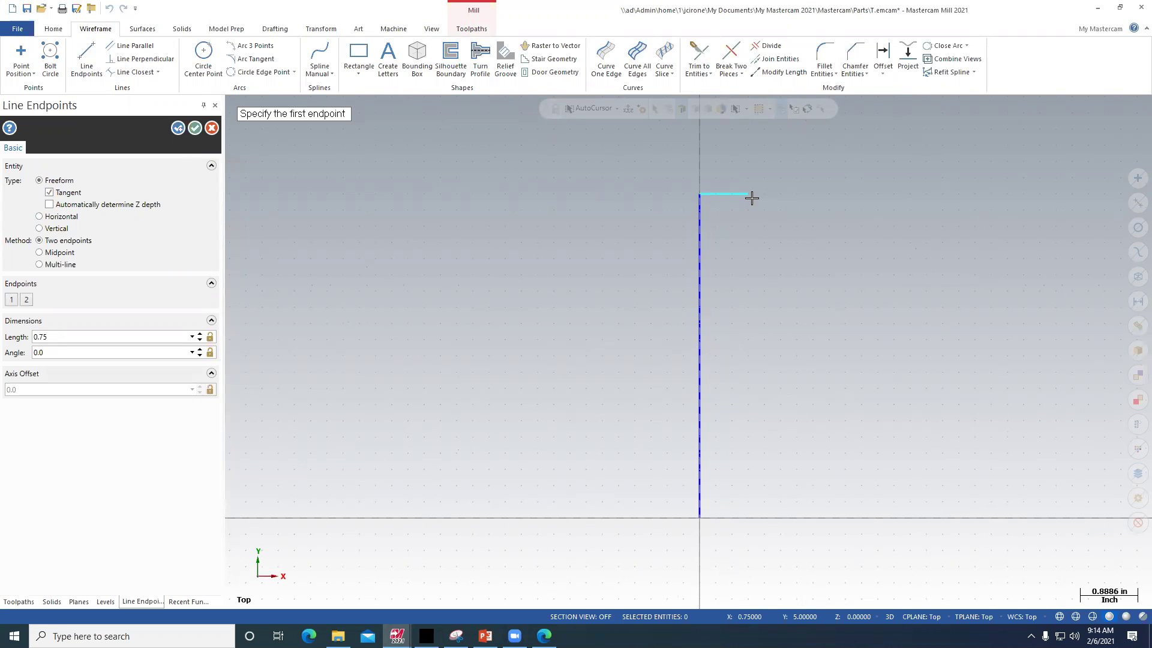
# Continue the profile with a 2.5-inch line straight down and a 2.25-inch horizontal line to the right.
pyautogui.click(751, 197)
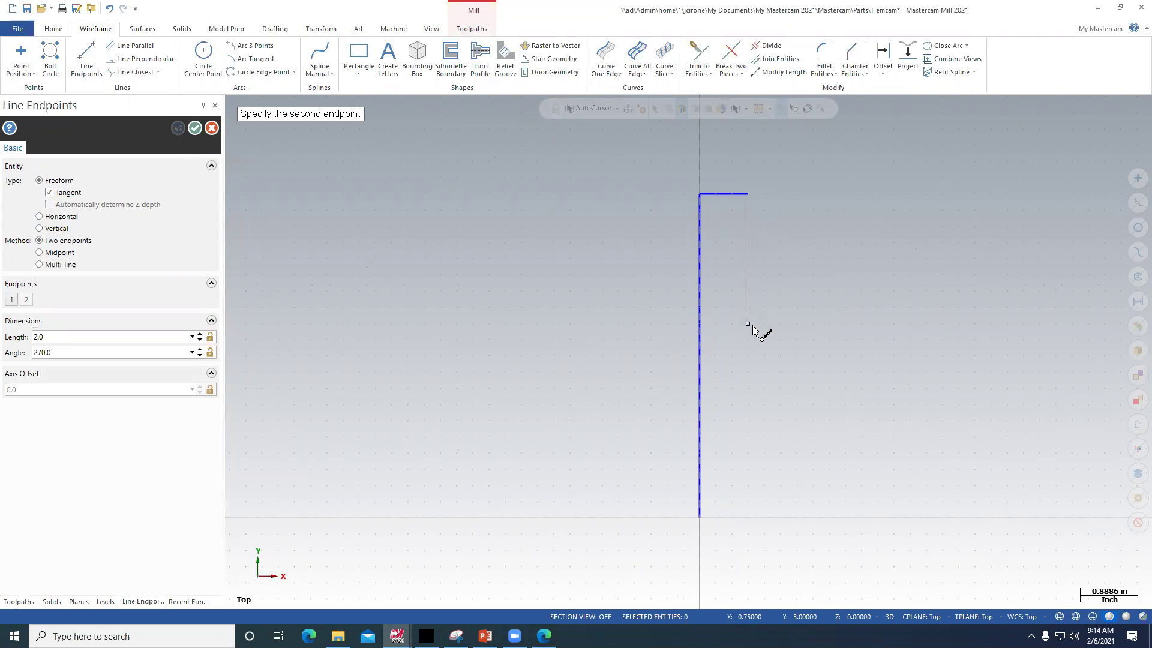
pyautogui.click(756, 359)
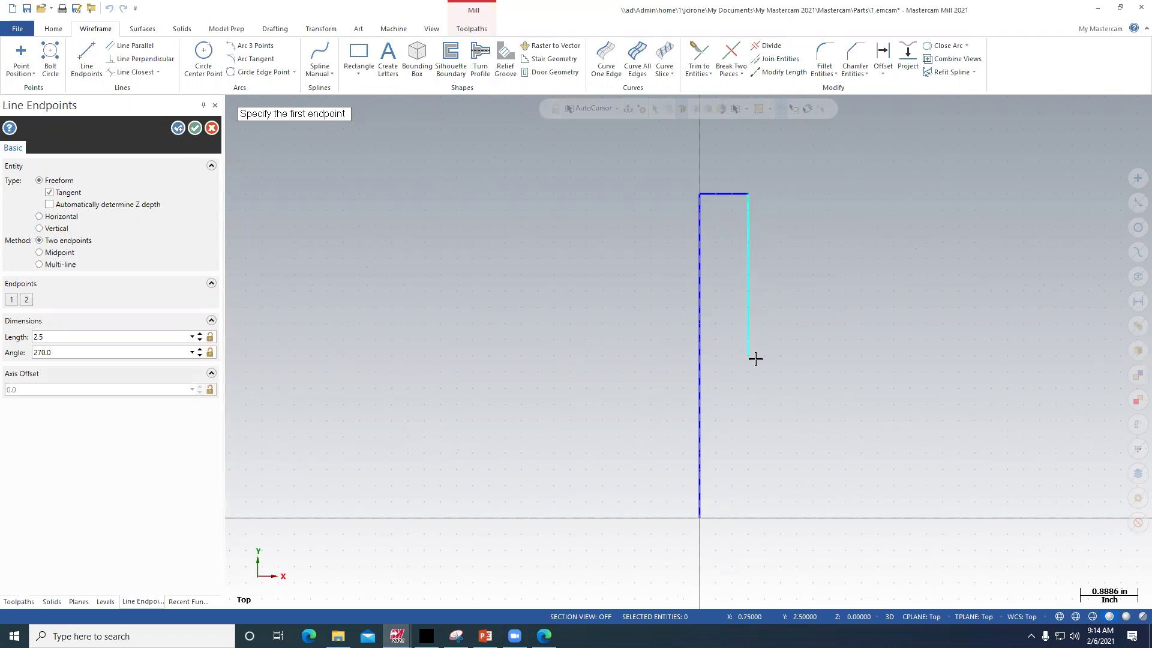
pyautogui.click(750, 357)
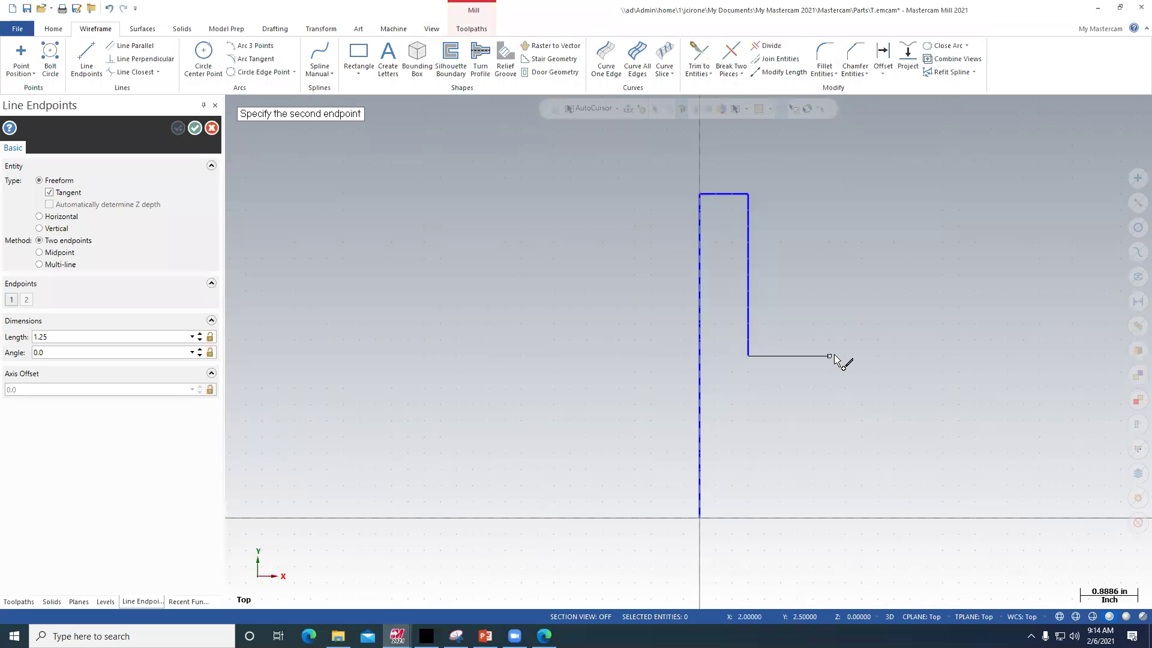
pyautogui.click(889, 357)
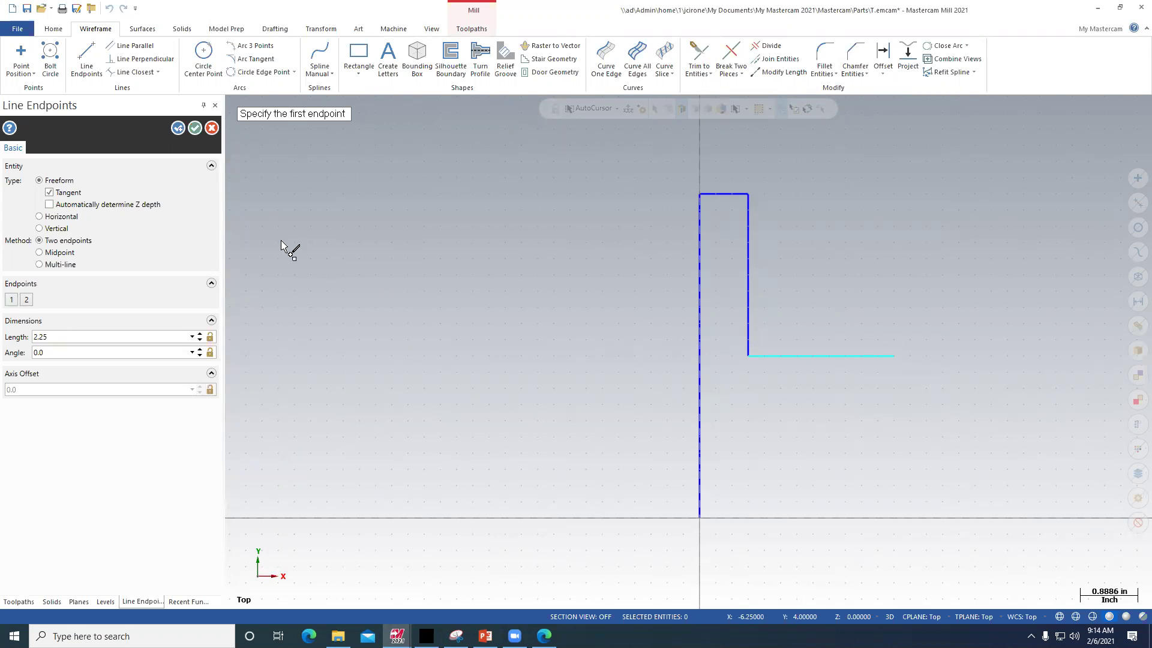
pyautogui.click(178, 128)
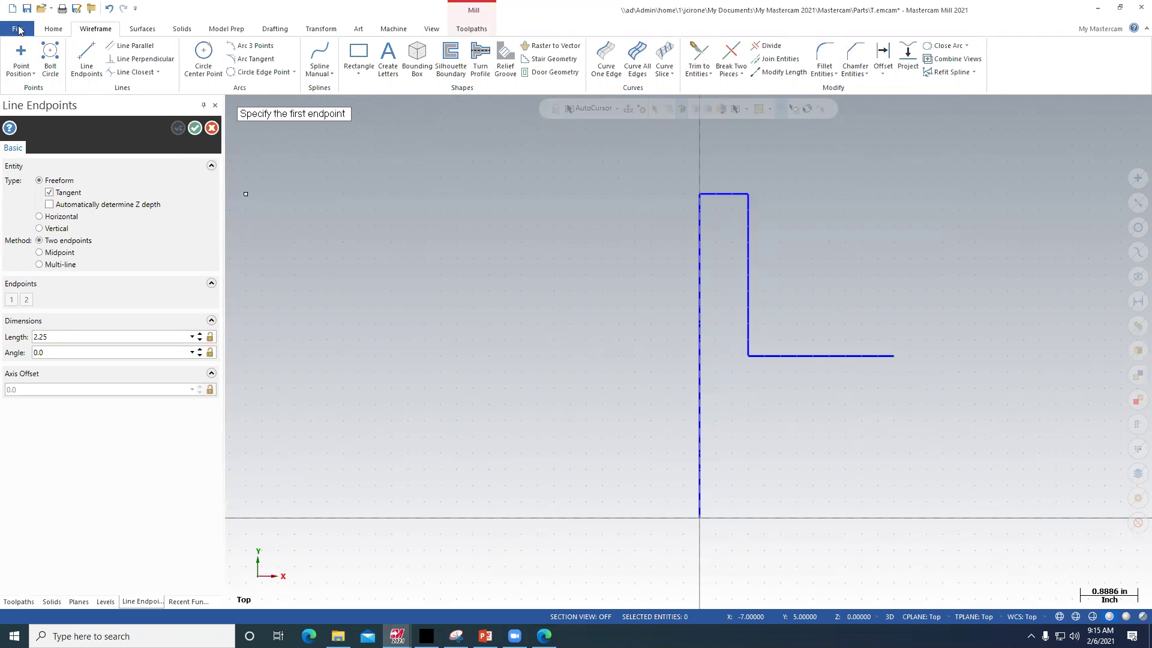
# Save the part as JC-Lab 1 in the MFG-165 folder on the Samsung USB (E:) drive.
pyautogui.click(76, 8)
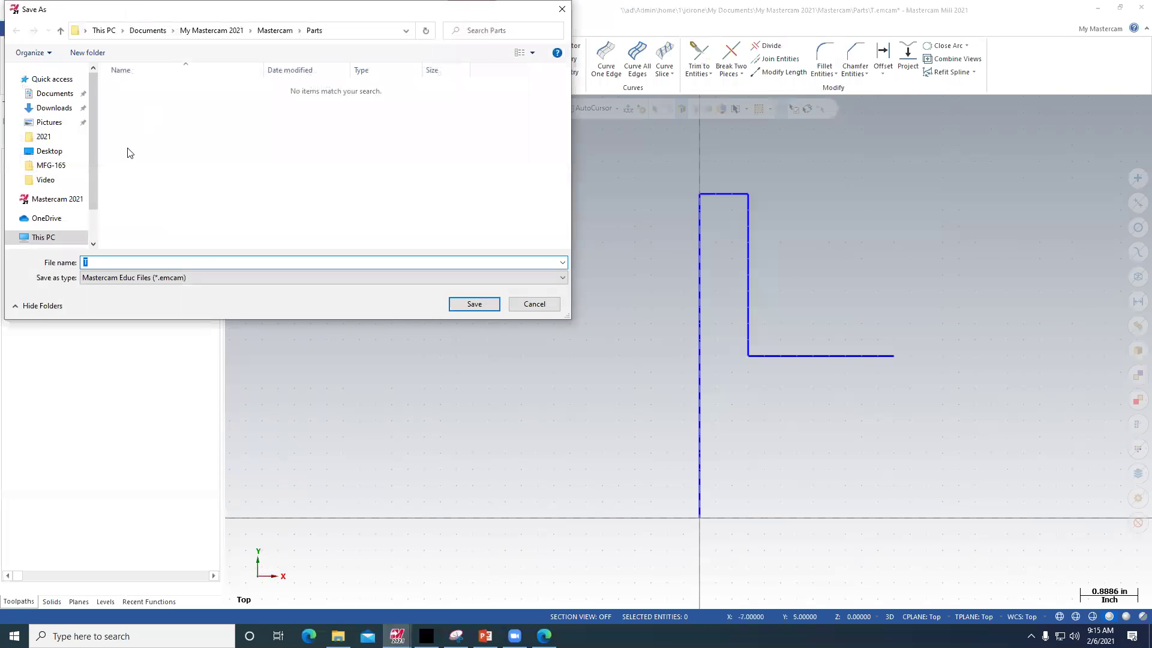
pyautogui.write('JC-Lab 1')
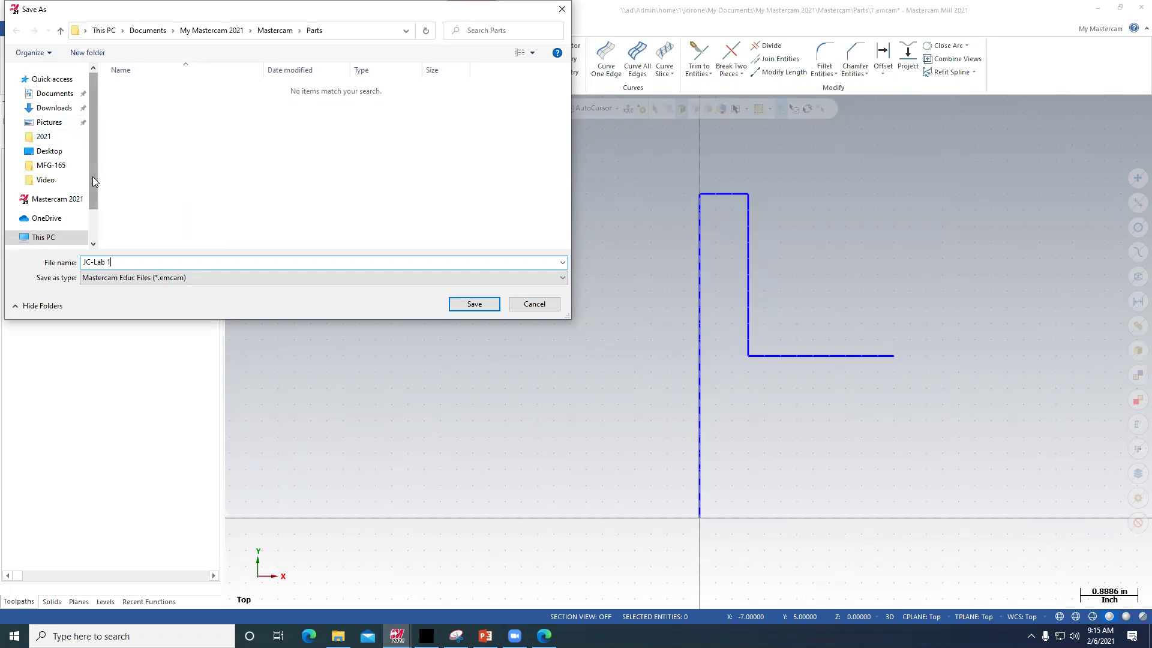
pyautogui.scroll(-1, 92, 177)
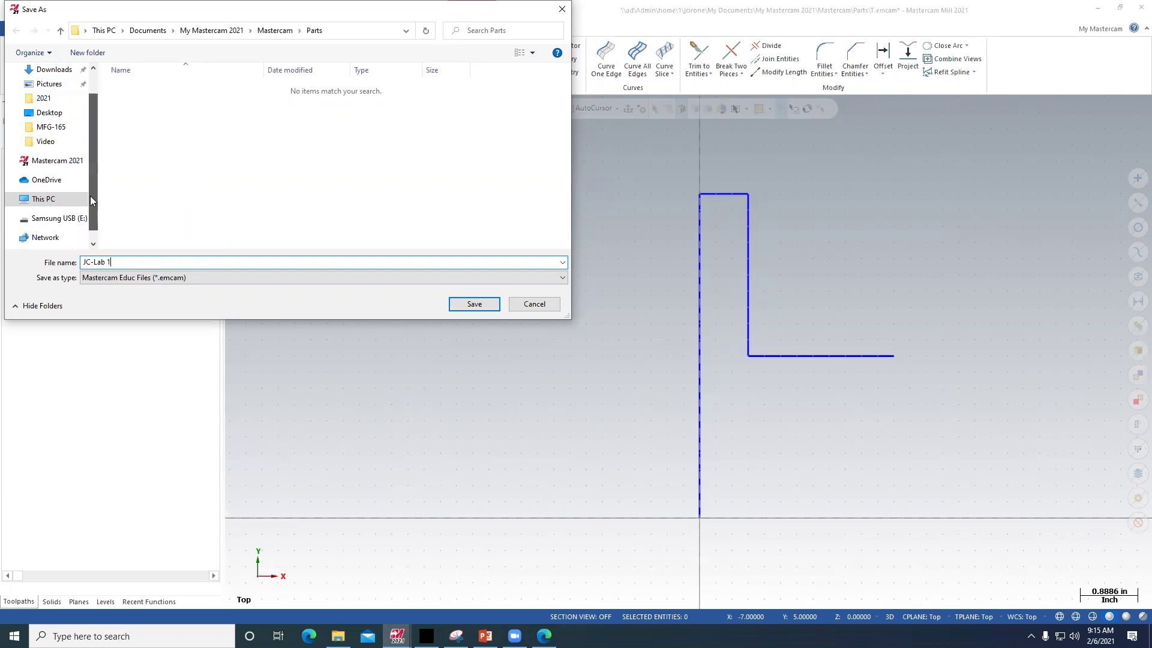
pyautogui.click(42, 221)
pyautogui.doubleClick(144, 115)
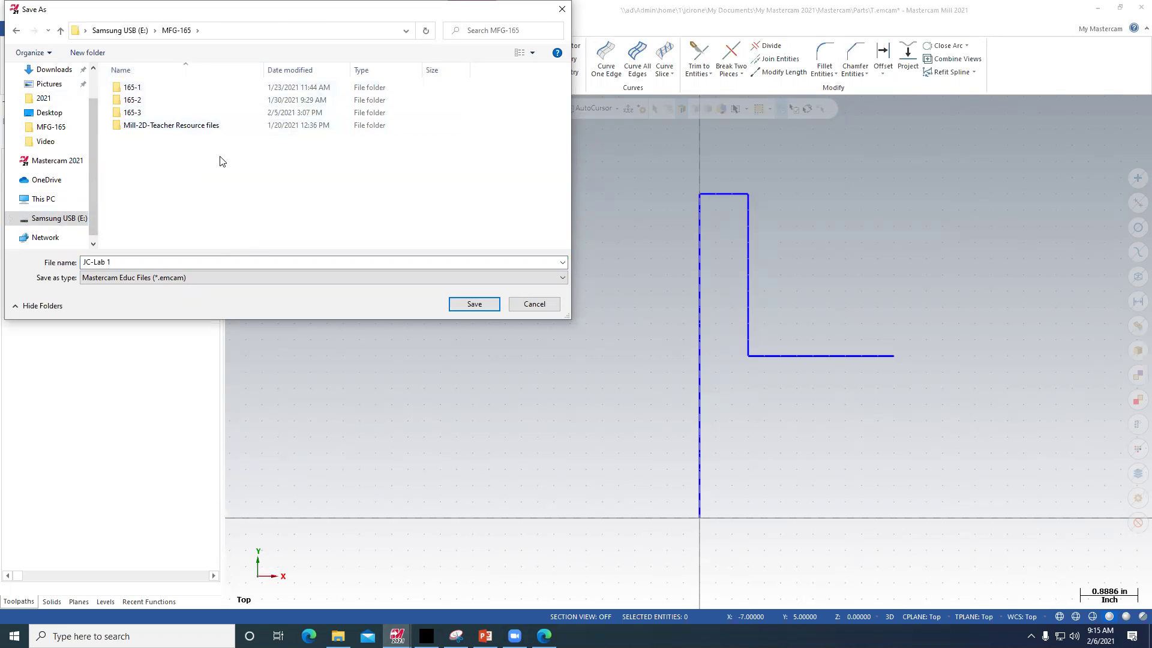
pyautogui.click(474, 304)
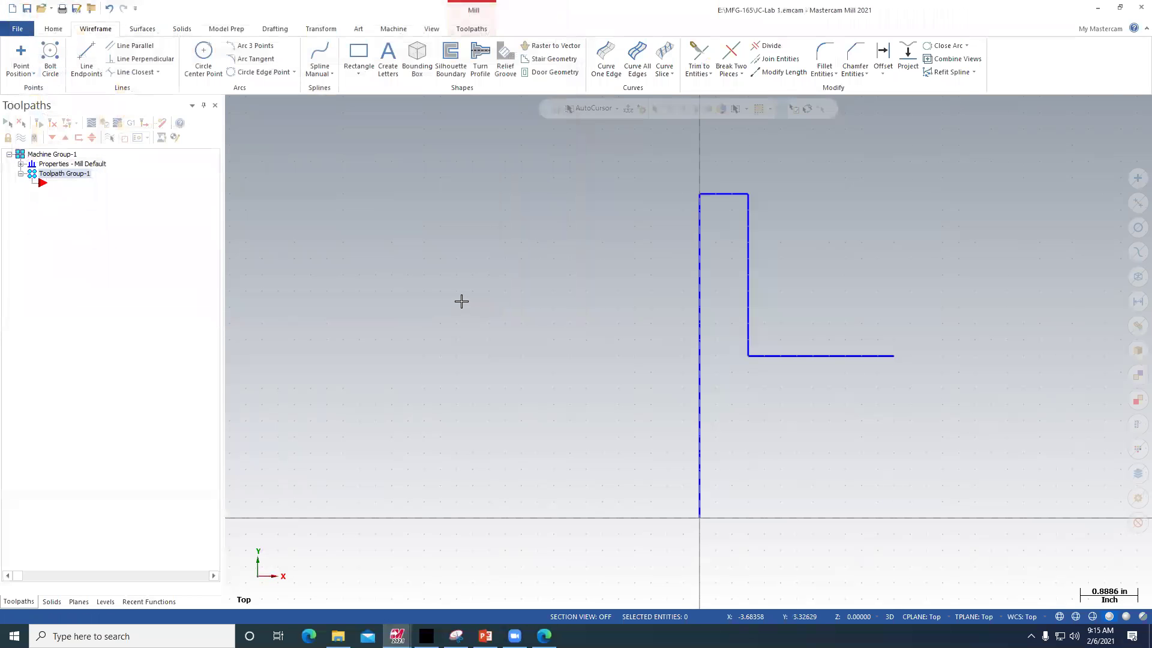
# Minimize Mastercam and switch to the MFG-165-051 course homepage in Chrome.
pyautogui.click(1096, 12)
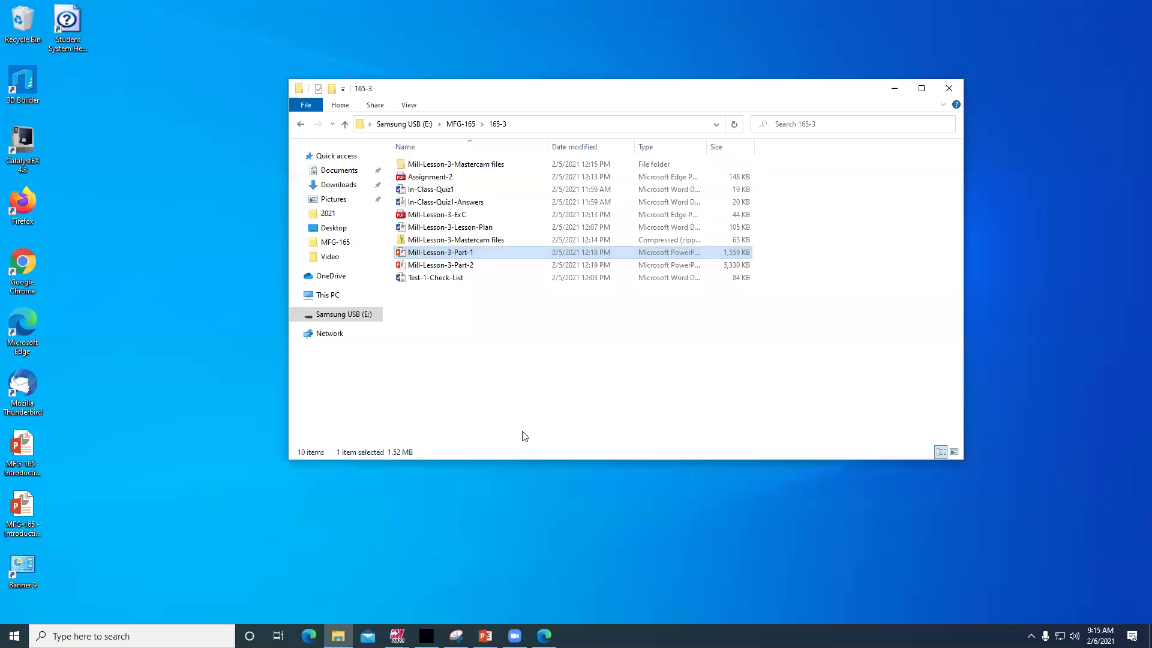
pyautogui.click(426, 636)
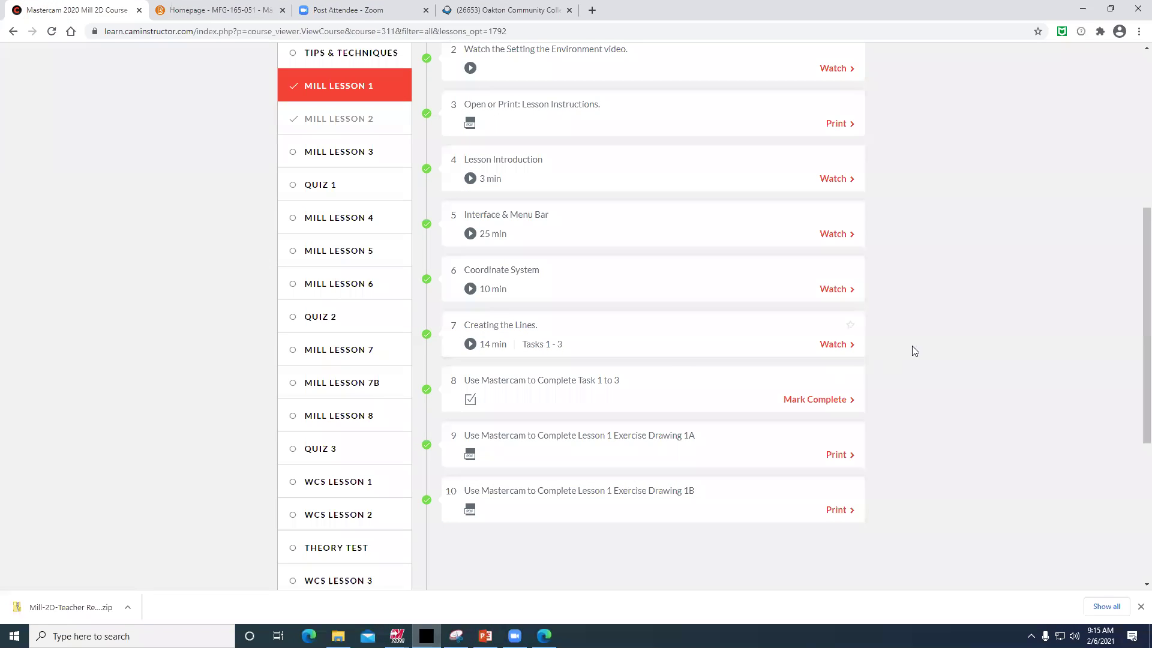
pyautogui.click(190, 13)
pyautogui.scroll(8, 453, 294)
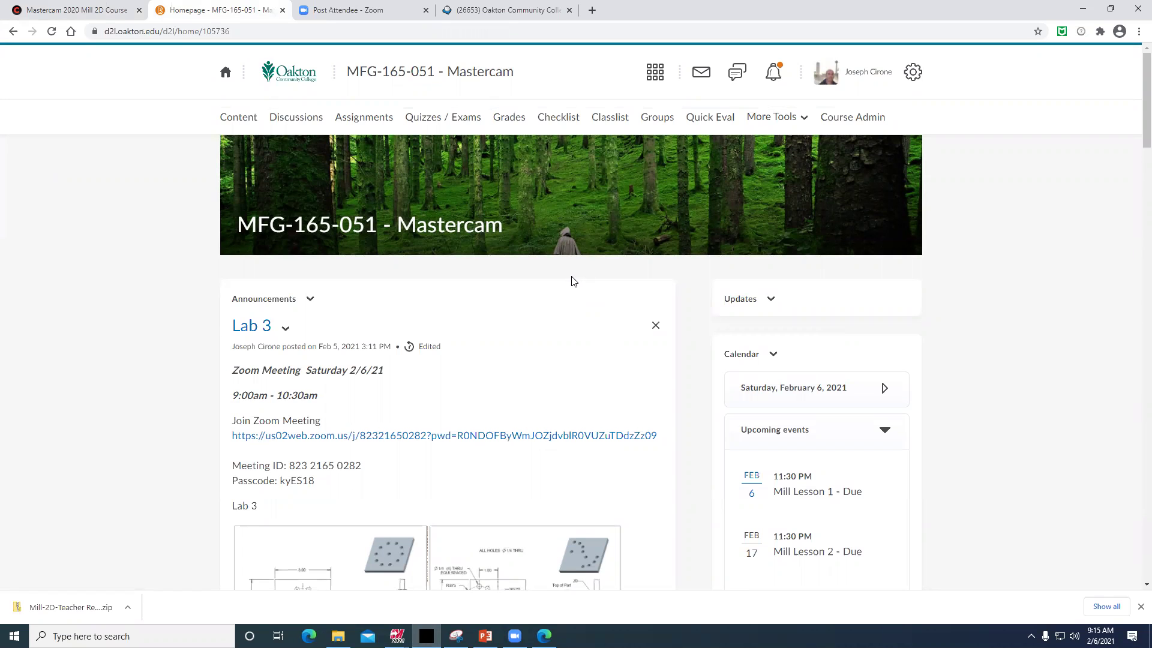
# Open the Mill Lesson 1 assignment folder and look through the submitted Mastercam files.
pyautogui.click(364, 119)
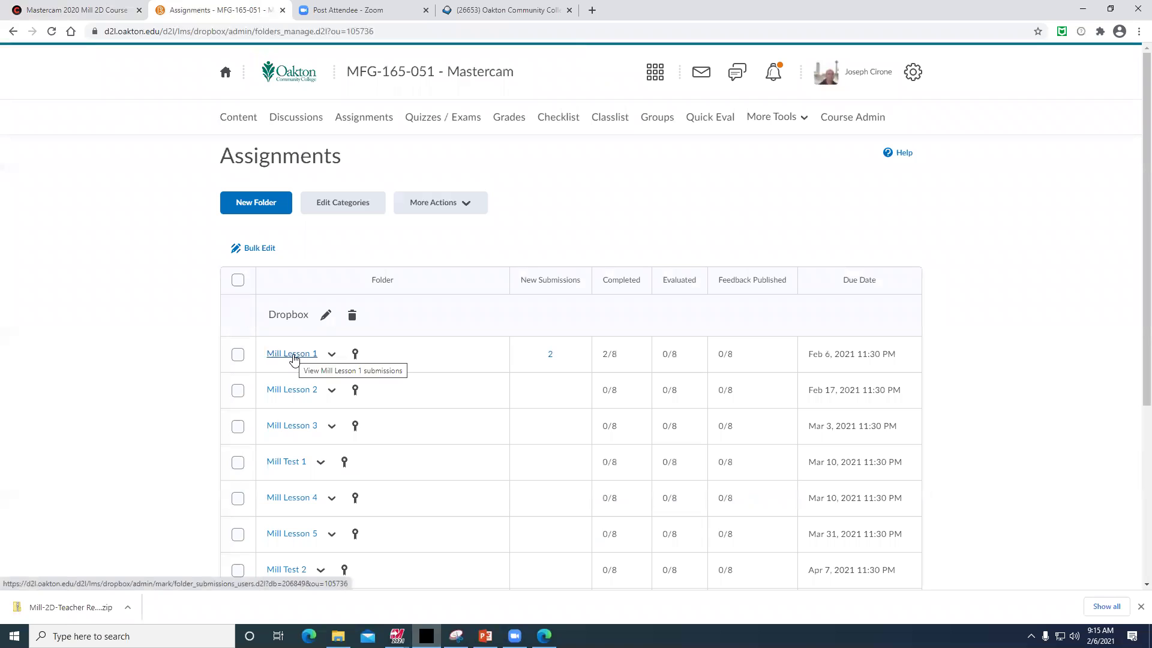
pyautogui.click(294, 359)
pyautogui.scroll(-2, 223, 367)
pyautogui.scroll(-1, 227, 369)
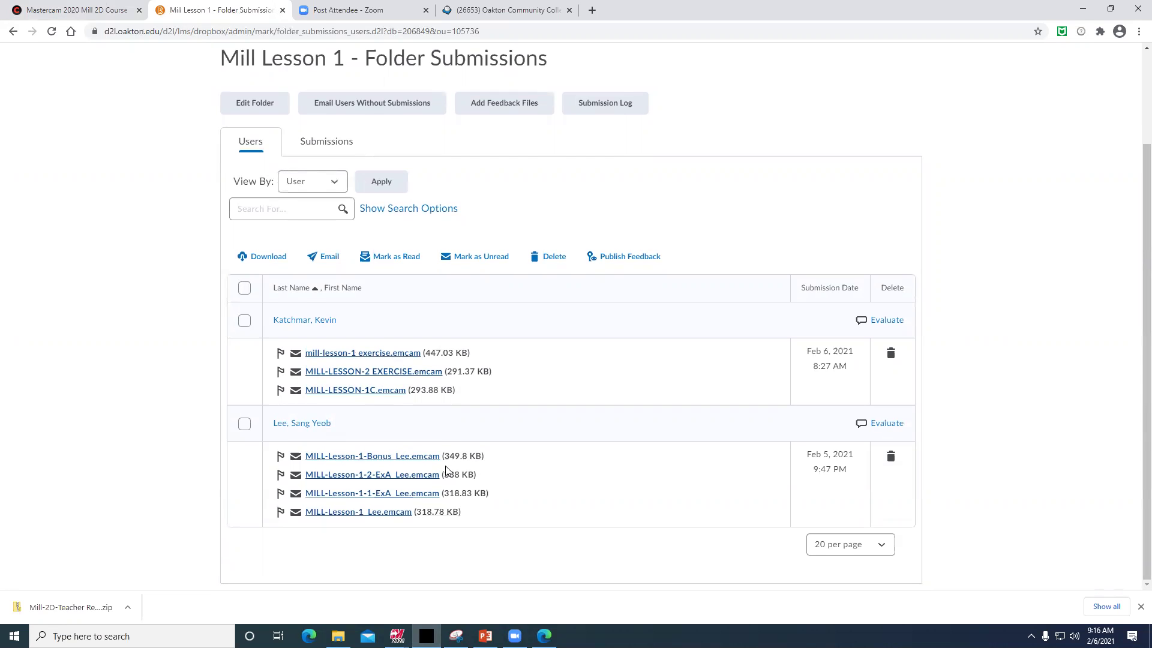
pyautogui.scroll(3, 592, 412)
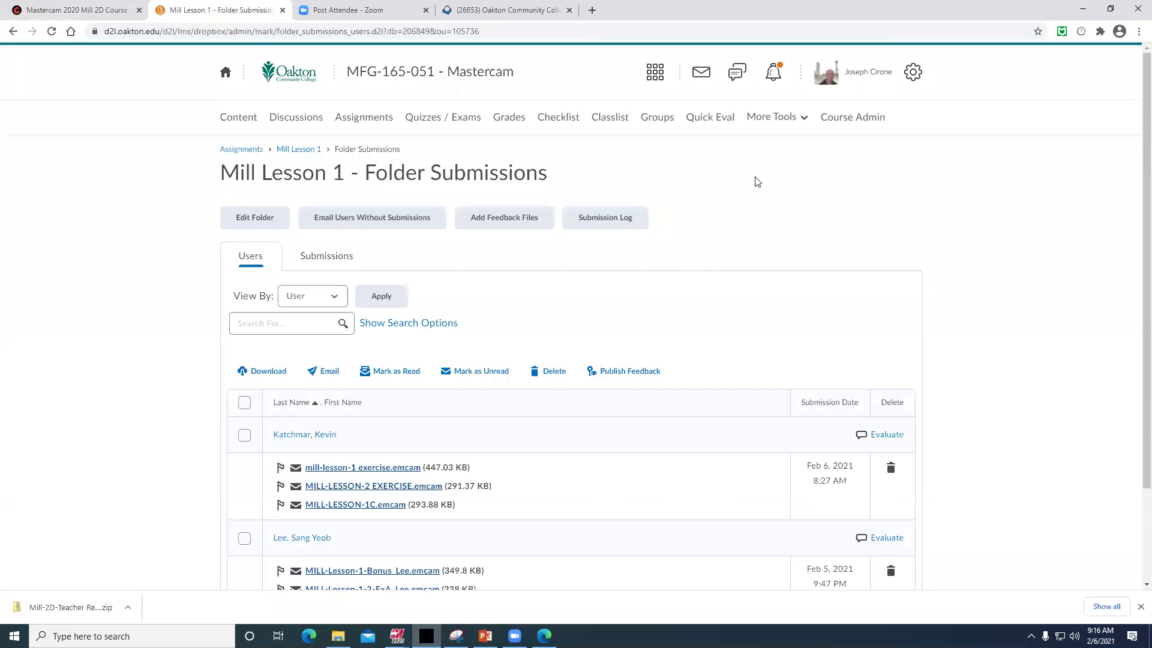
# Switch the course to the student view and open the Mill Lesson 1 assignment submission page.
pyautogui.click(862, 74)
pyautogui.click(809, 120)
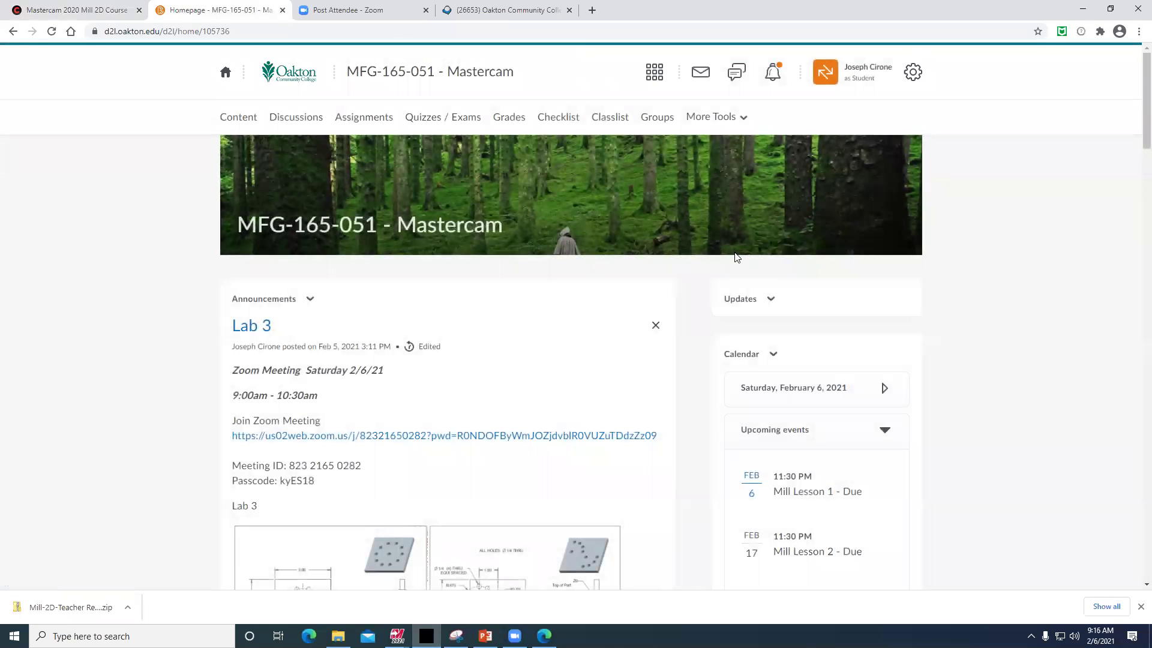
pyautogui.click(365, 123)
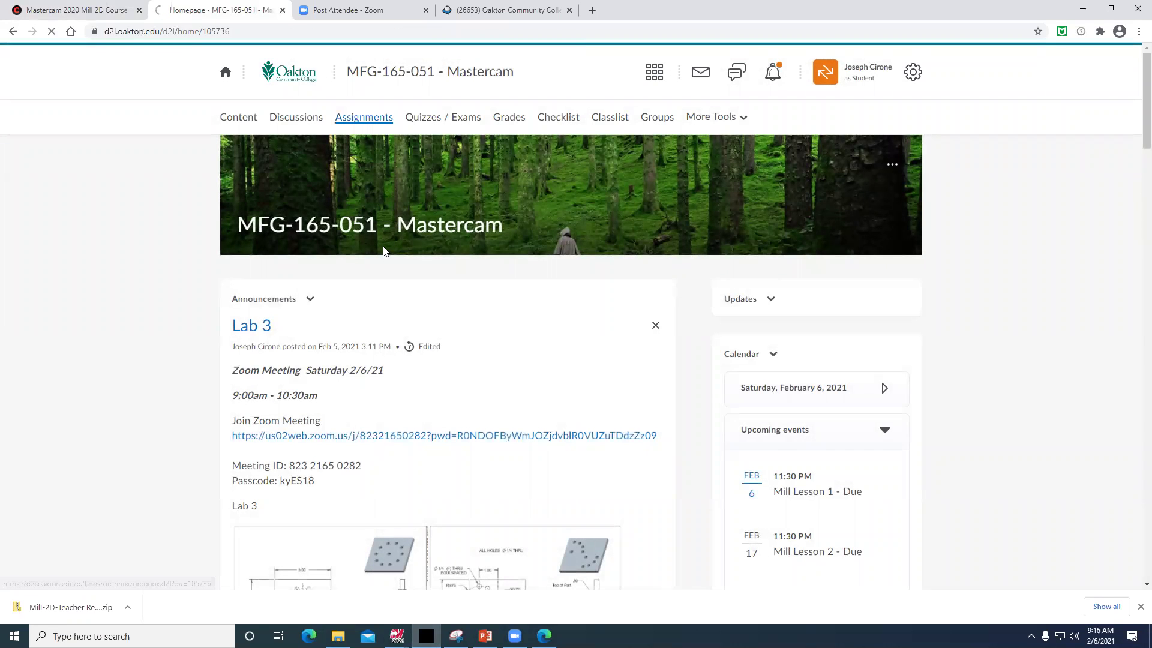
pyautogui.click(255, 311)
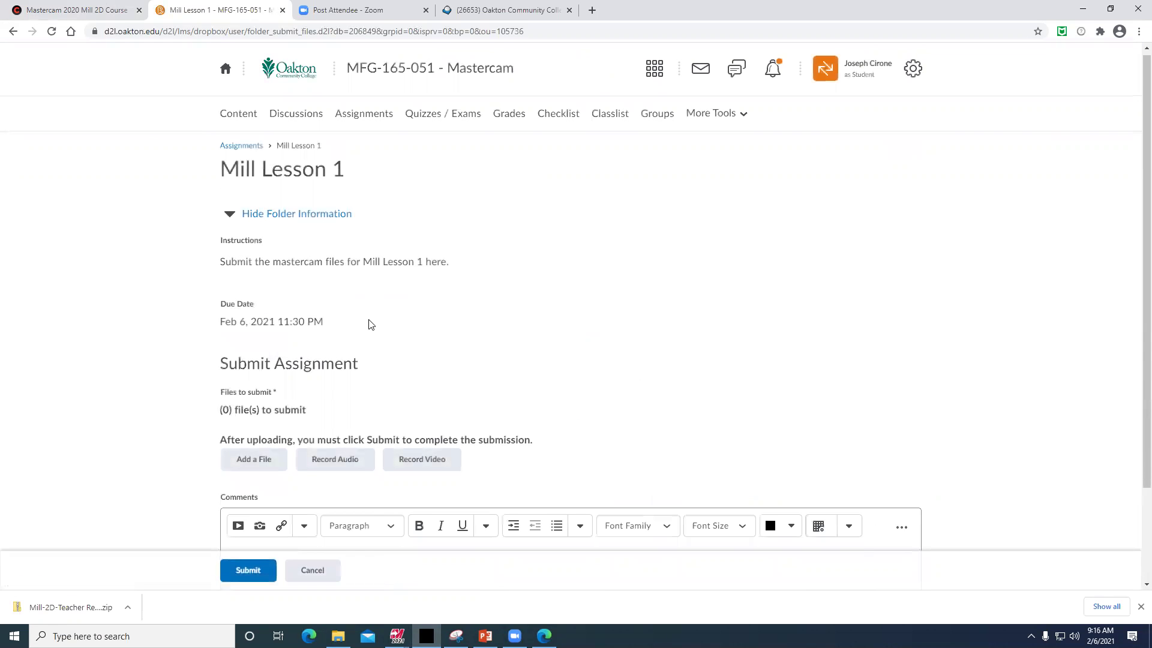
# Attach the JC-Lab 1 file from the MFG-165 folder on the Samsung USB (E:) drive to the Mill Lesson 1 submission.
pyautogui.scroll(-2, 367, 324)
pyautogui.click(255, 345)
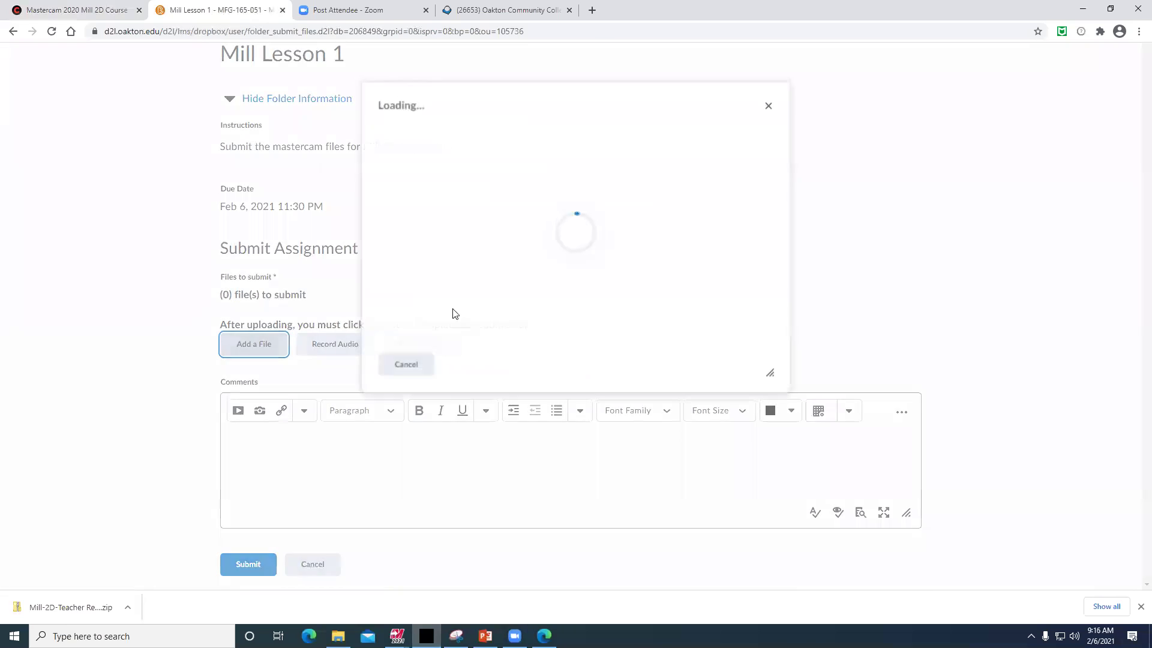
pyautogui.click(447, 156)
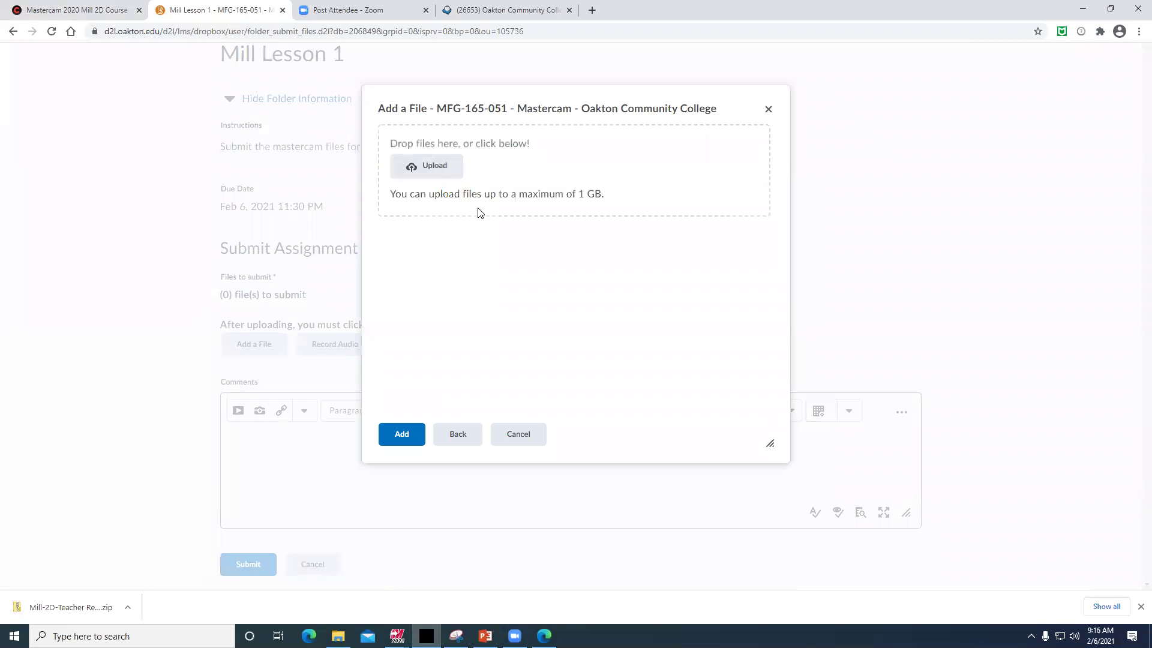
pyautogui.click(434, 166)
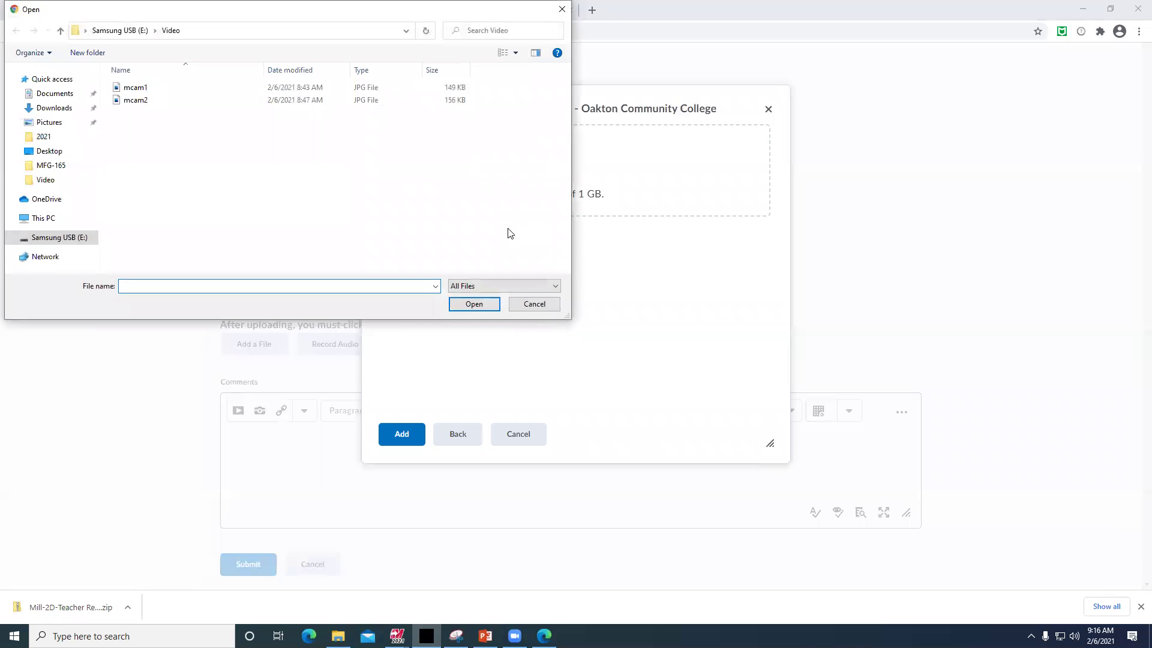
pyautogui.click(120, 31)
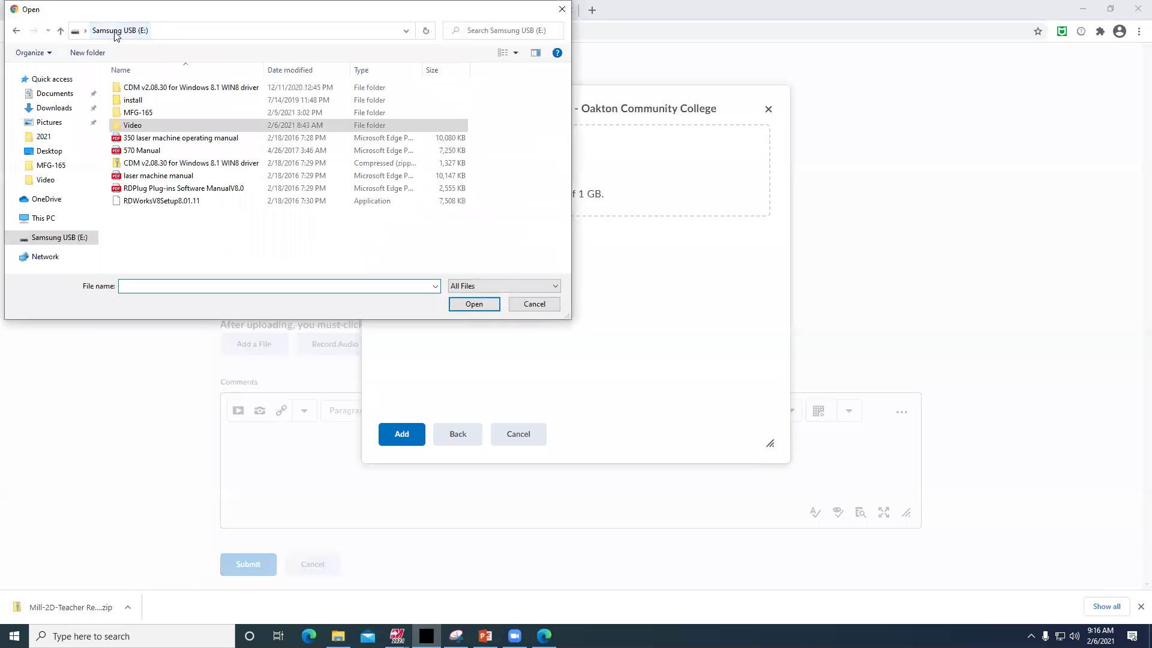
pyautogui.doubleClick(144, 112)
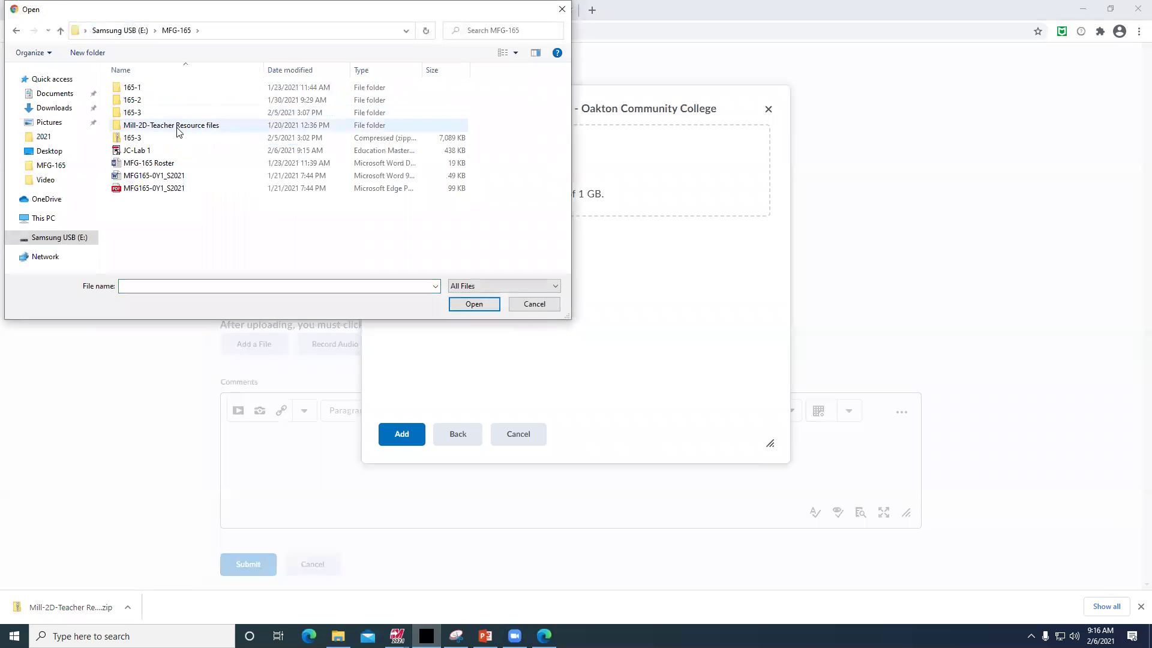
pyautogui.click(153, 151)
pyautogui.click(485, 307)
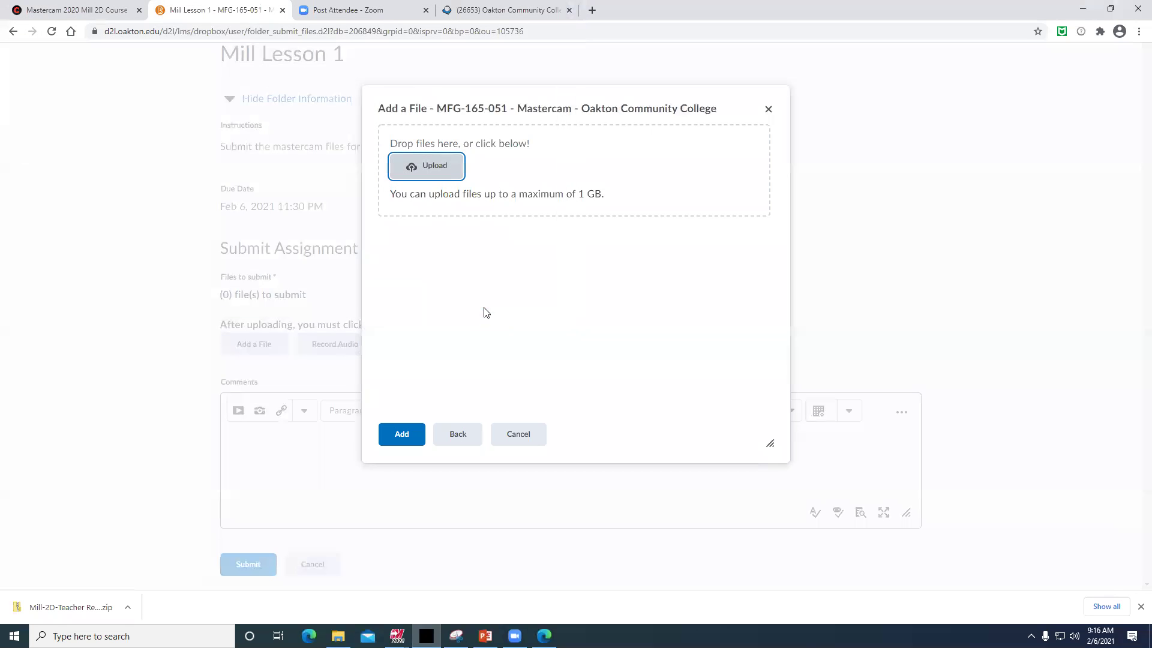
pyautogui.click(401, 433)
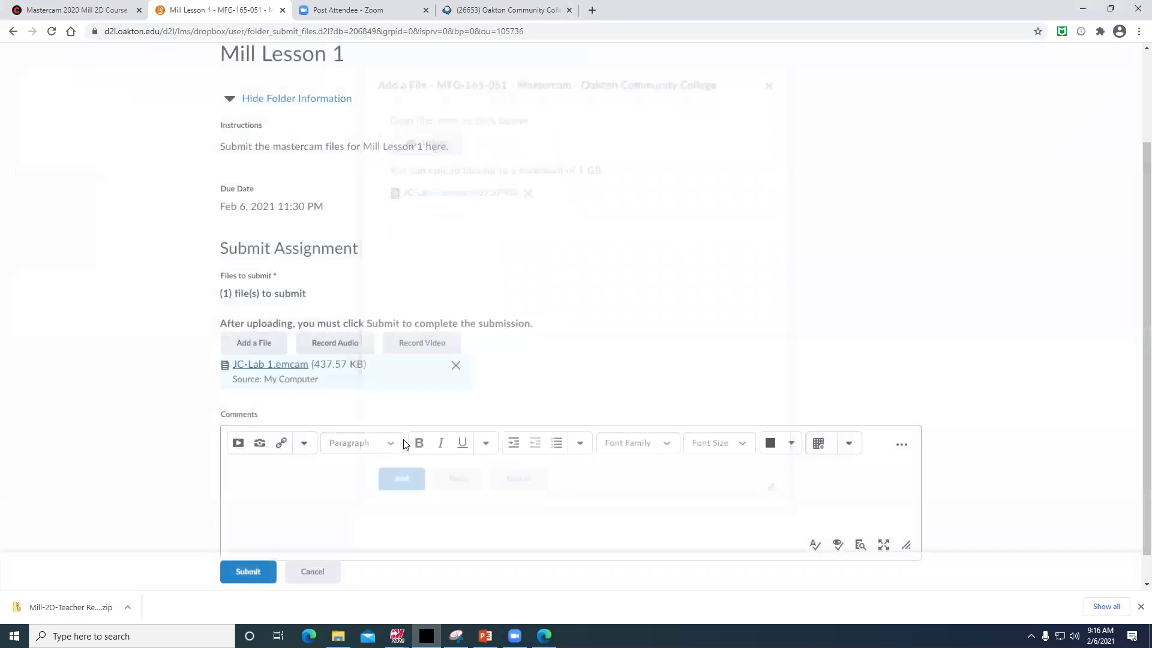
# Enter the comment "I had difficulty with the bolt pattern. Can you look at it and get back to me." and submit the assignment.
pyautogui.click(282, 480)
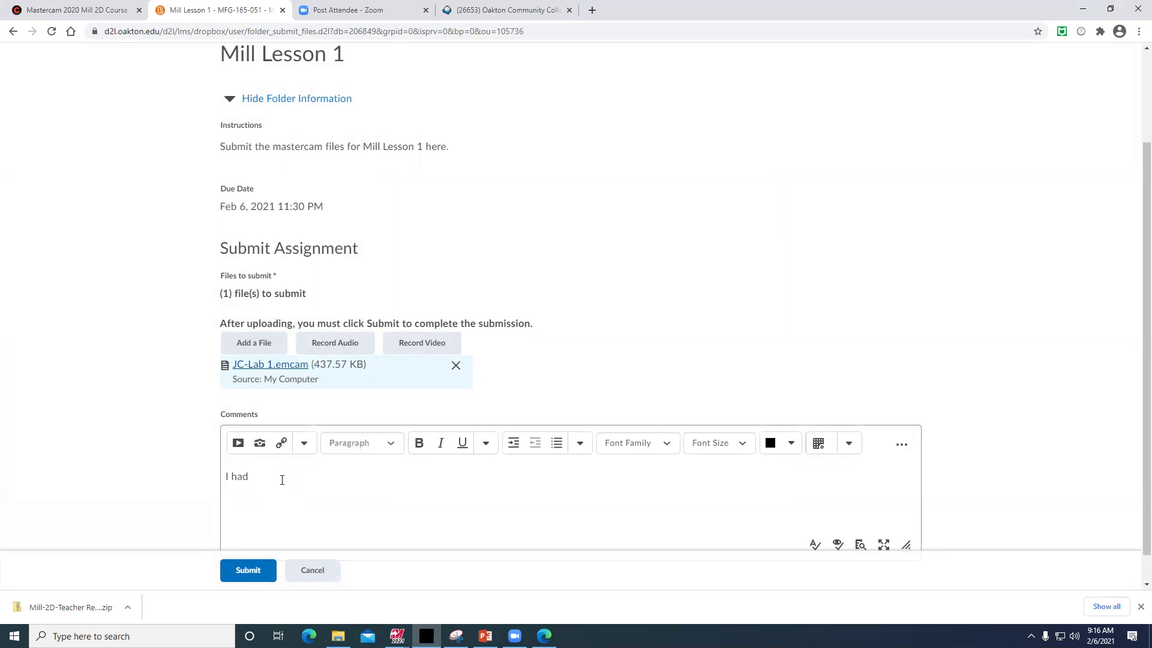
pyautogui.press('BackSpace')
pyautogui.write('culty with the bolt pattern.  Can yo')
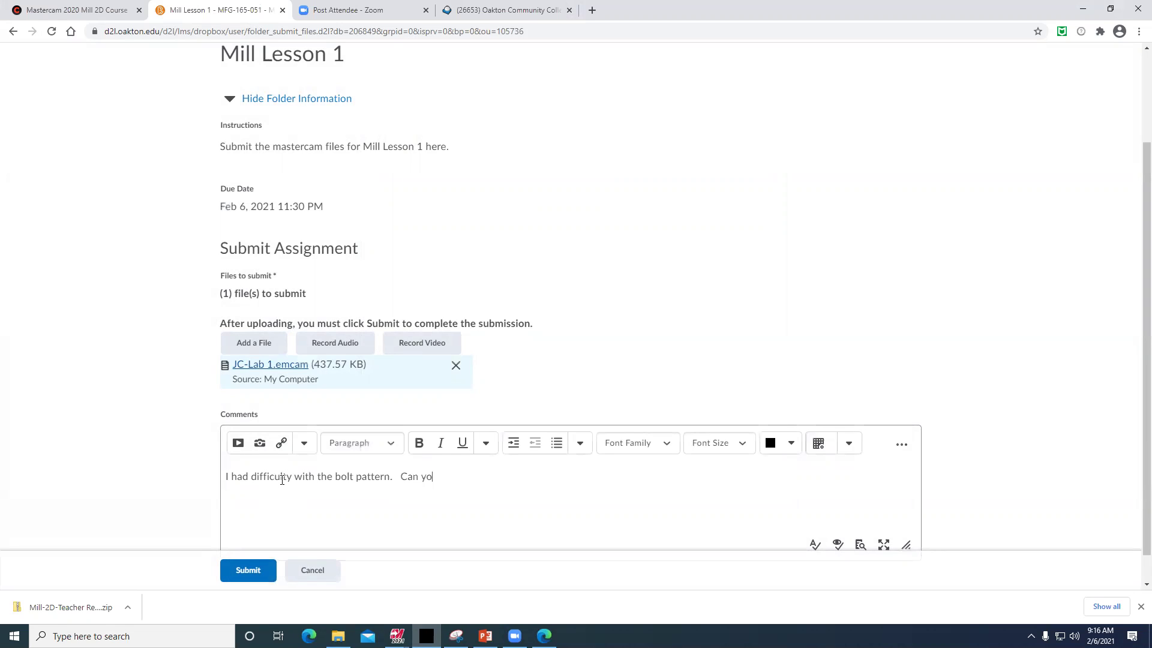
pyautogui.write('u look at it and get back to me.')
pyautogui.click(234, 573)
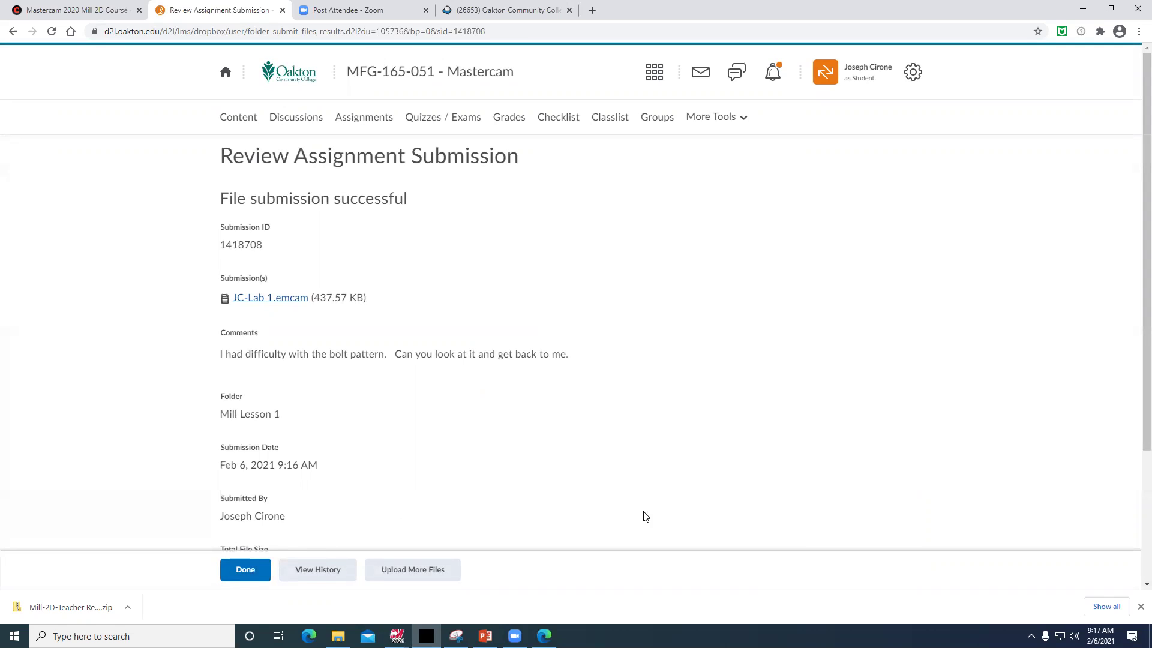
# Return to the MFG-165-051 course homepage and look through the Lab 3 announcement, due dates and Lab 1 review drawings.
pyautogui.click(436, 76)
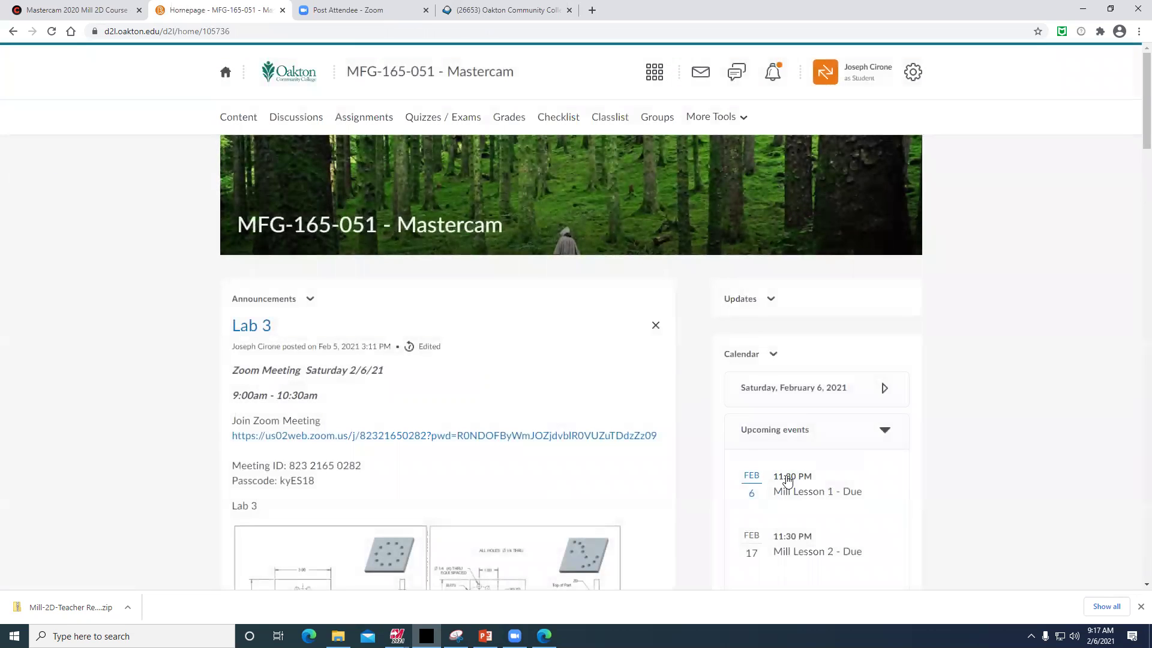
pyautogui.scroll(-4, 788, 480)
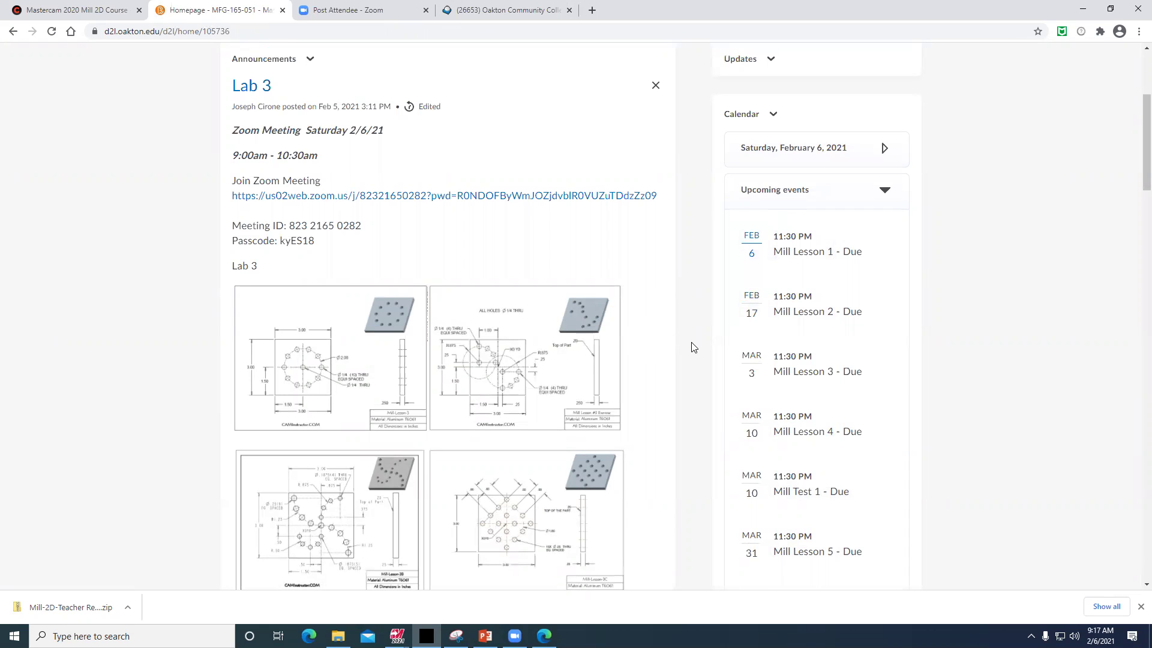
pyautogui.scroll(3, 689, 356)
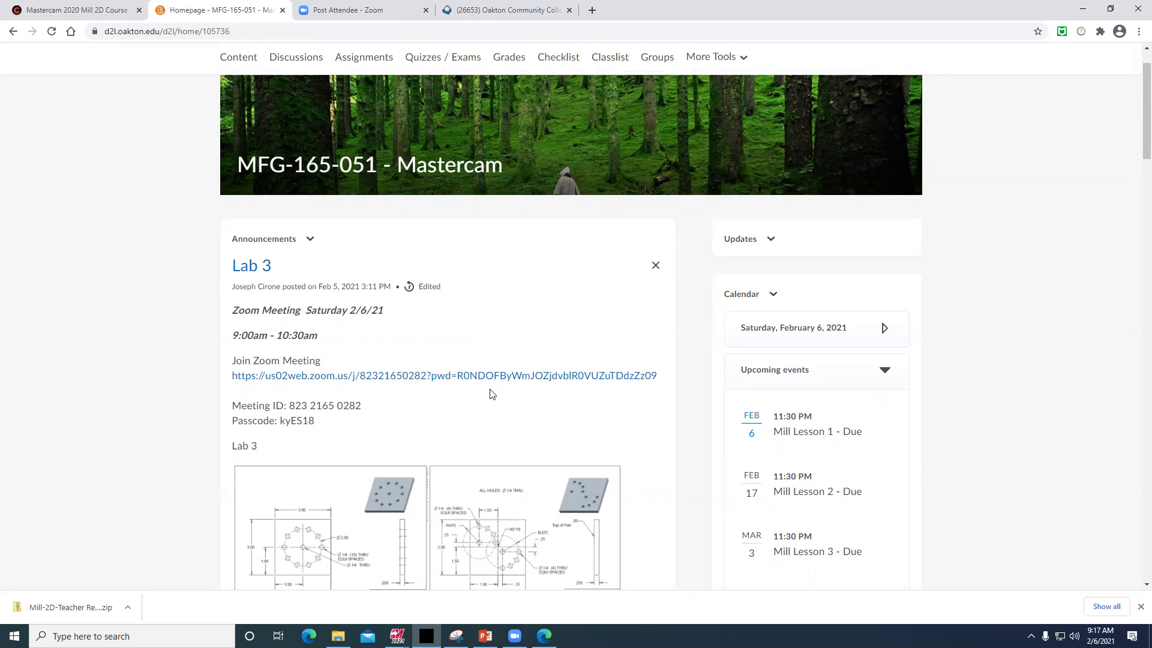
pyautogui.scroll(-2, 487, 396)
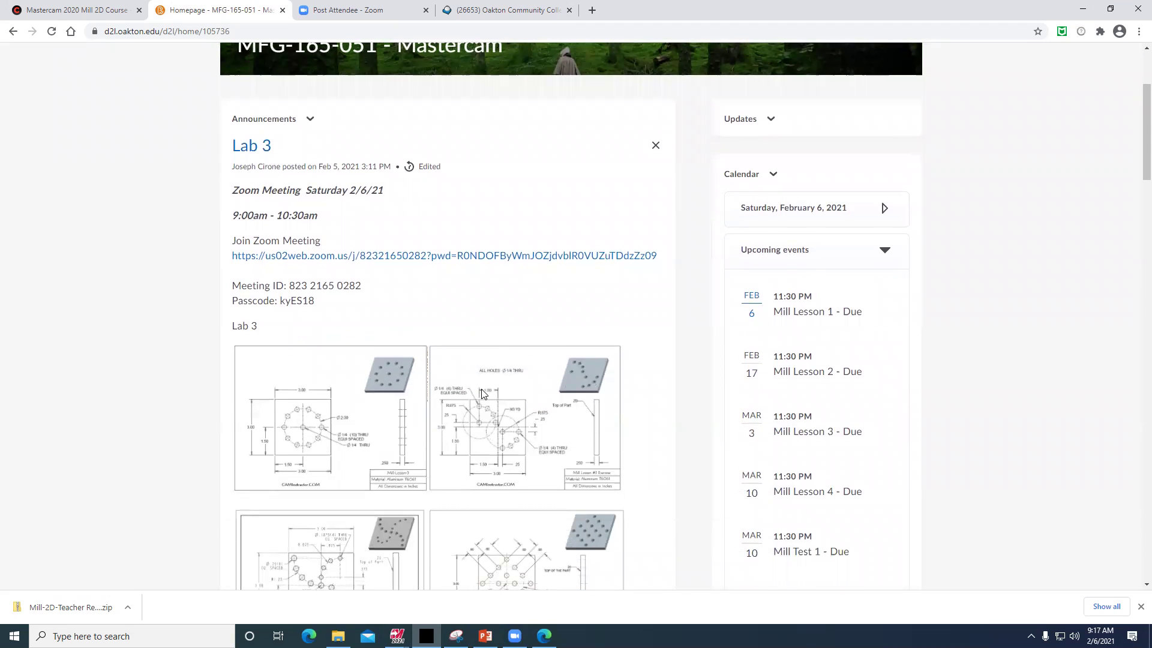
pyautogui.scroll(-4, 482, 391)
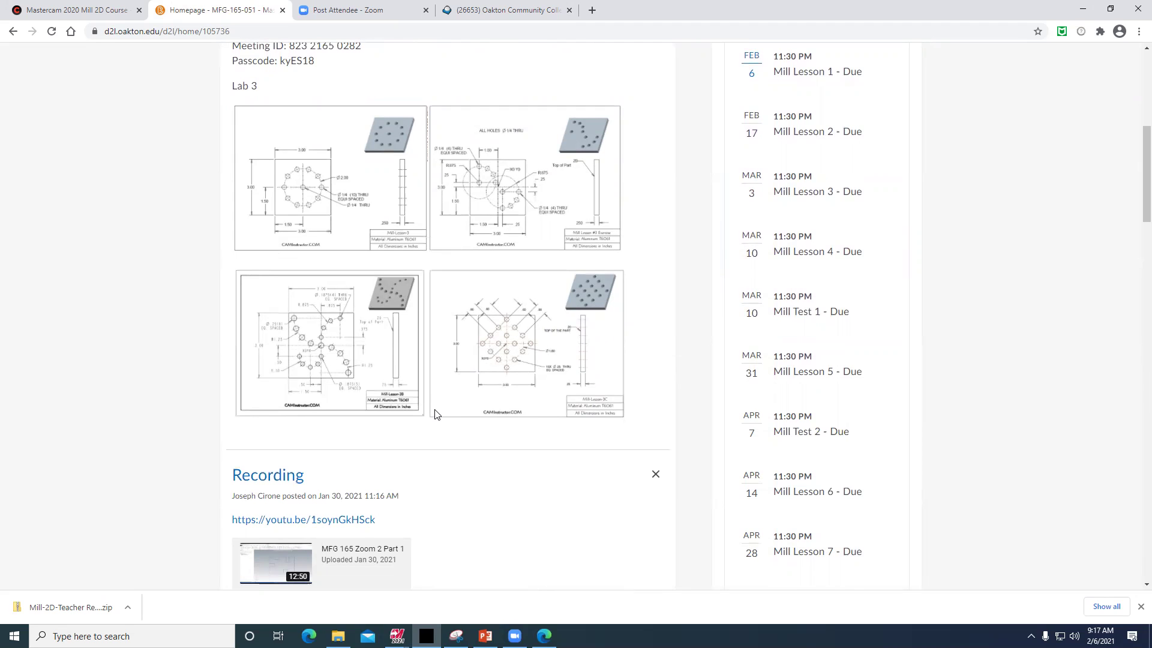
pyautogui.scroll(-1, 435, 414)
pyautogui.scroll(1, 435, 414)
pyautogui.scroll(-5, 436, 414)
pyautogui.scroll(-8, 436, 414)
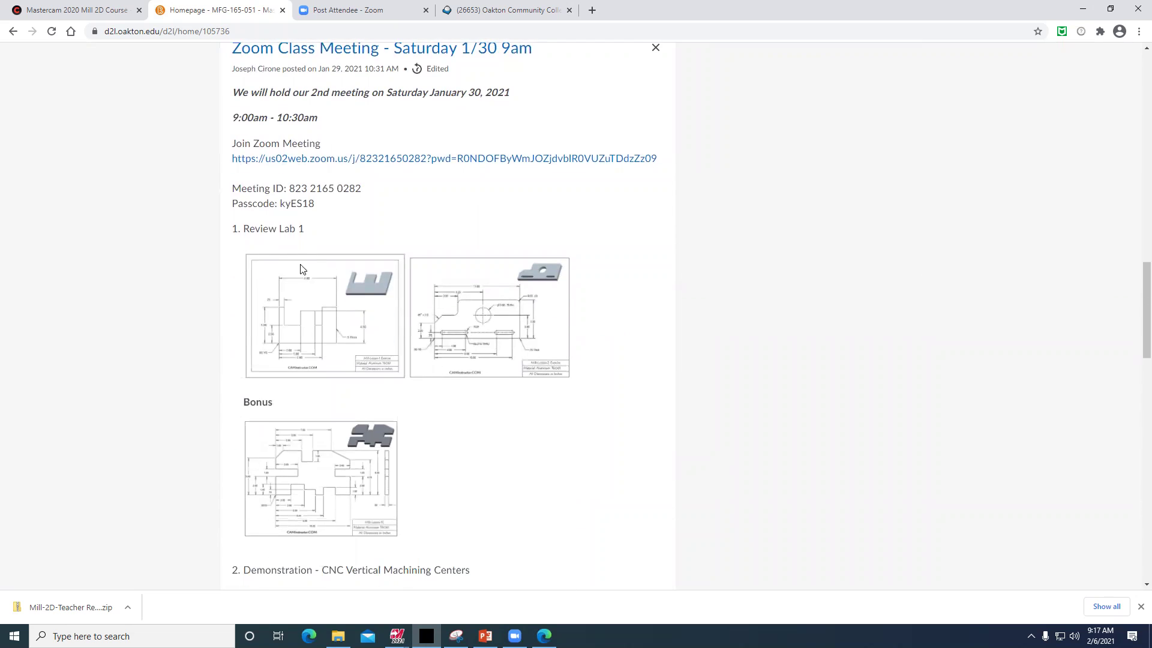
# Switch to the Mastercam 2020 Mill 2D Course site, review the Mill Lesson 1 items and open the students overview.
pyautogui.click(63, 12)
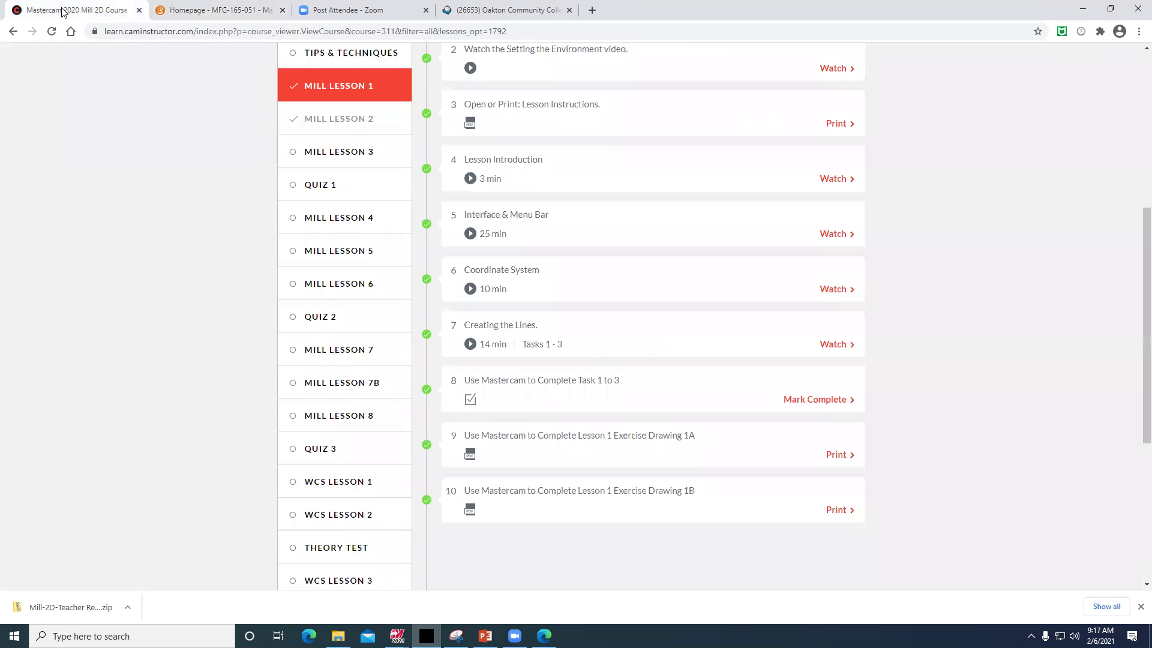
pyautogui.scroll(4, 389, 367)
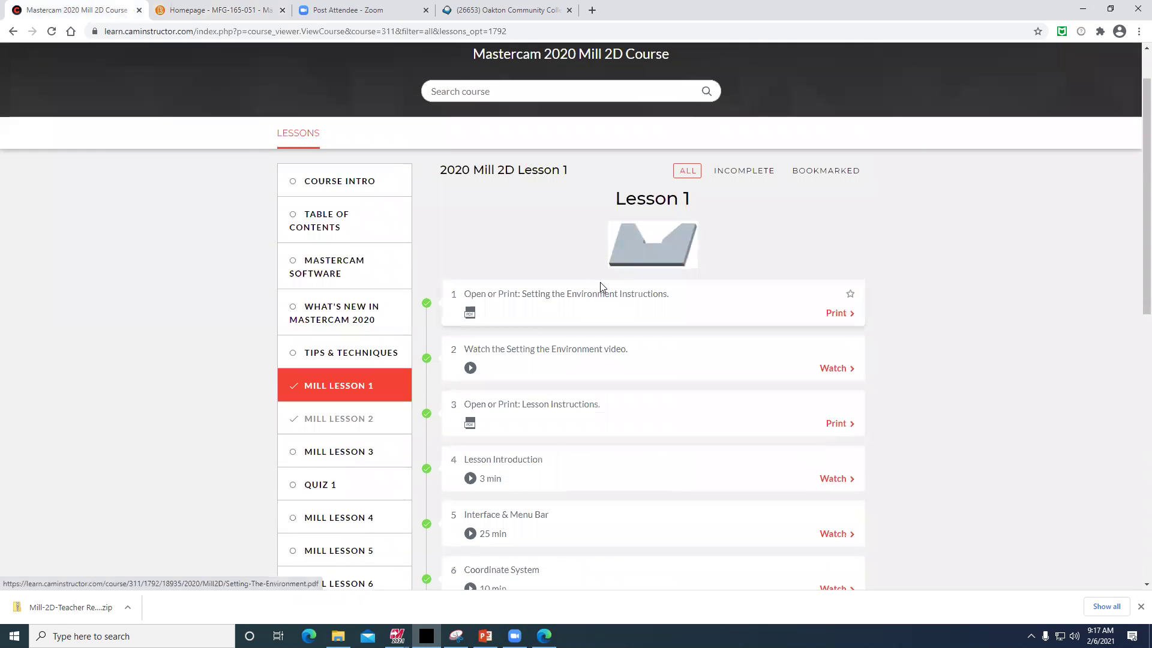
pyautogui.scroll(-2, 790, 367)
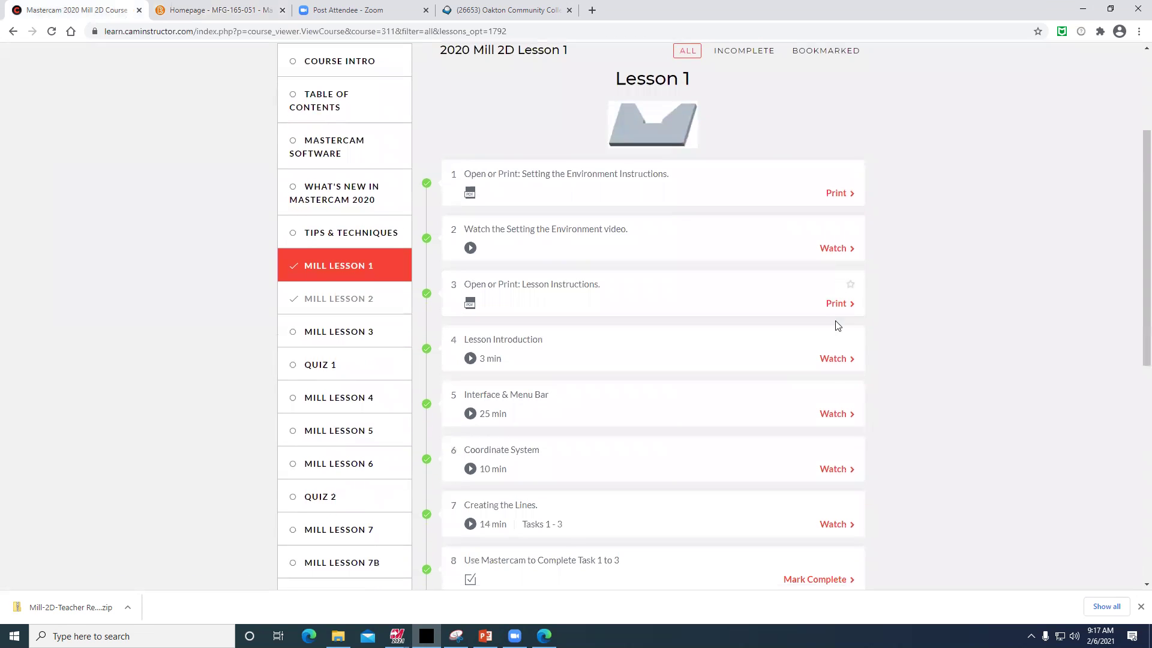
pyautogui.scroll(-3, 427, 577)
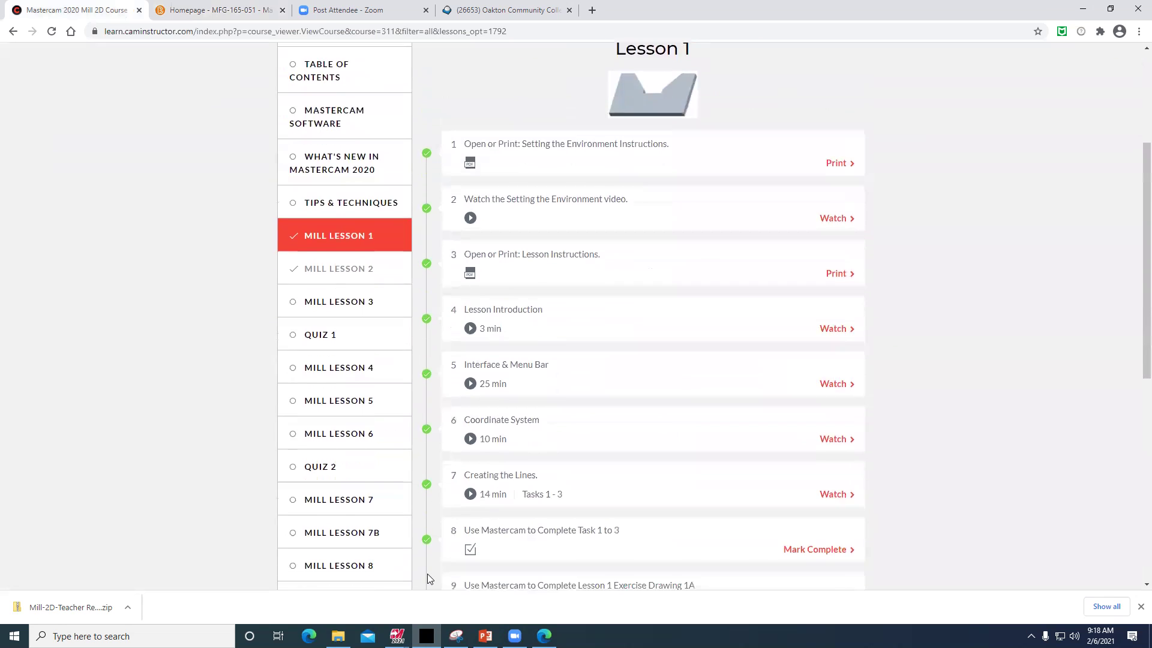
pyautogui.scroll(6, 423, 563)
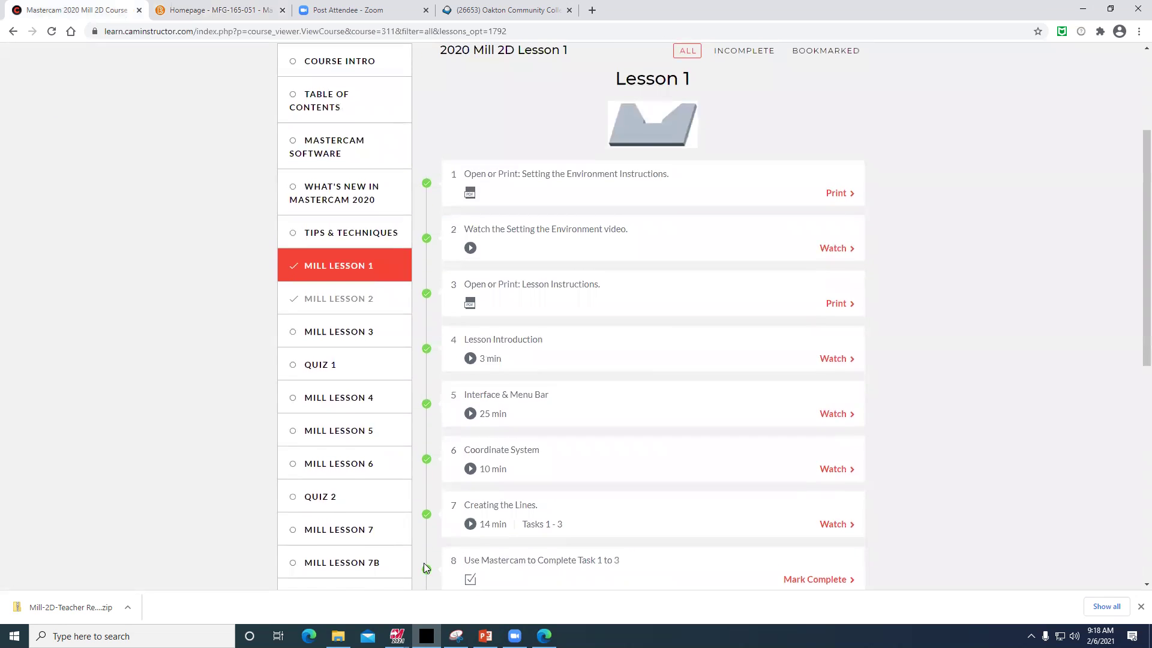
pyautogui.click(758, 71)
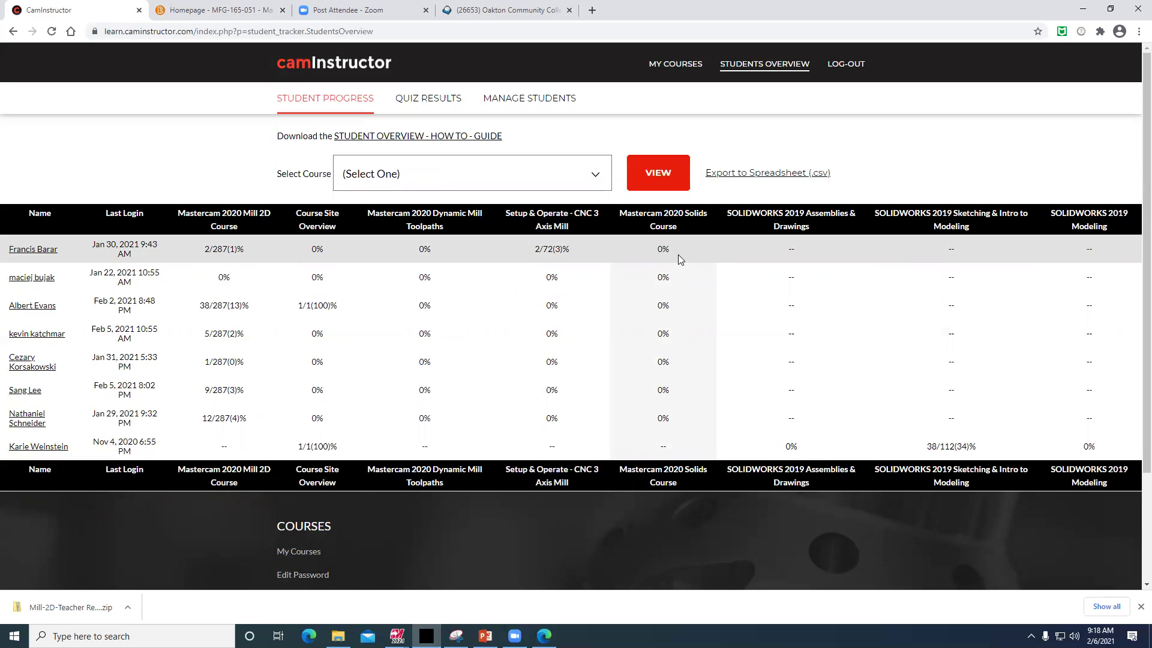
# Go back to the course homepage and look through the Lab 2 drawings, class recordings and Welcome announcement, ending at the page's beginning.
pyautogui.click(232, 12)
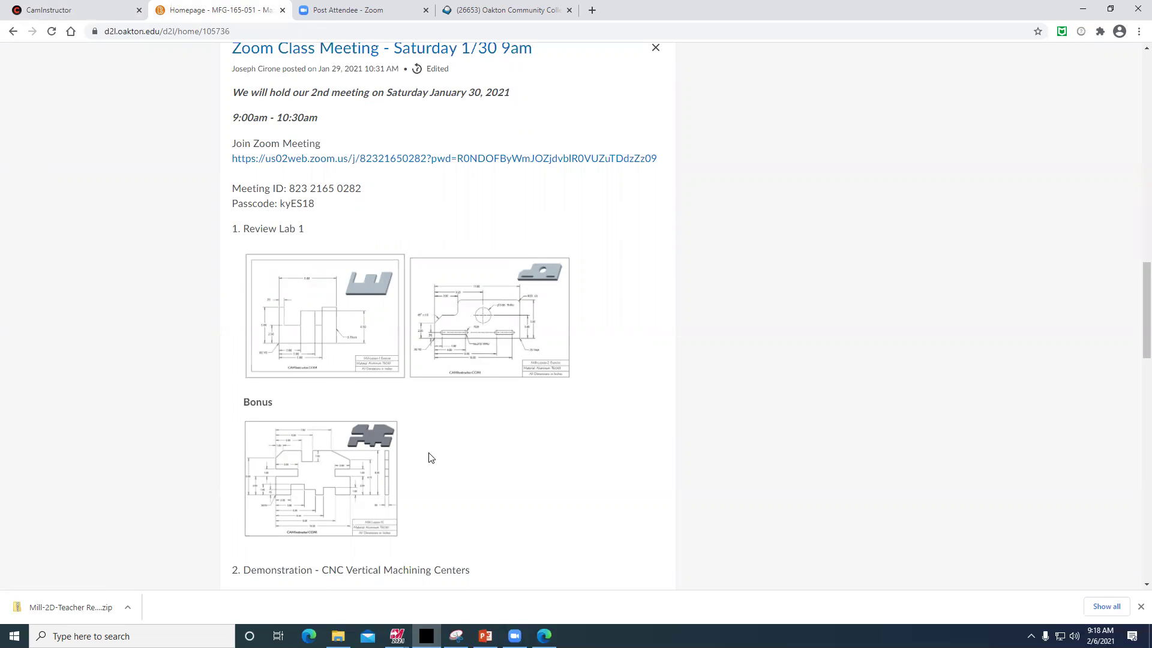
pyautogui.scroll(-4, 429, 459)
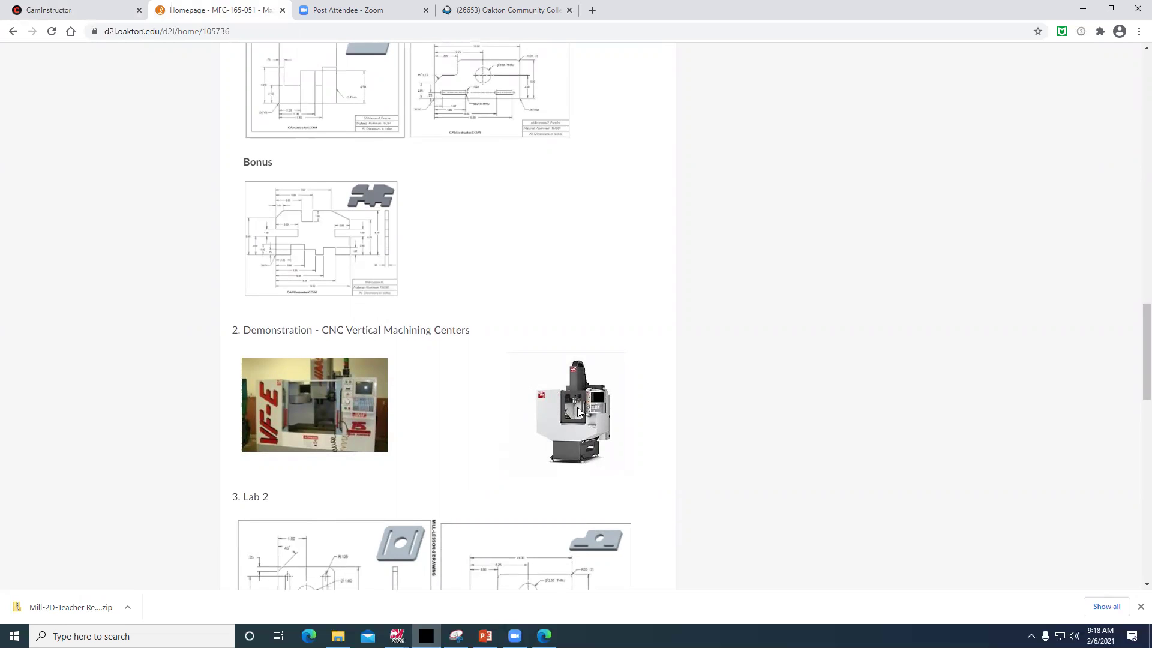
pyautogui.scroll(-3, 579, 414)
pyautogui.scroll(-3, 577, 415)
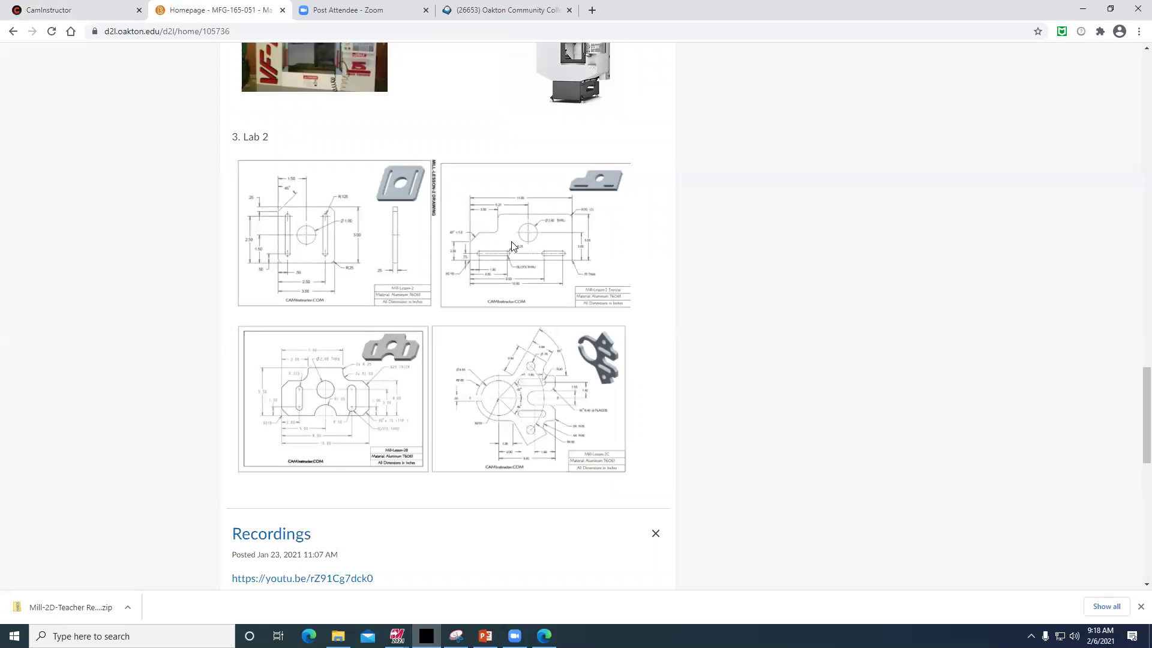
pyautogui.scroll(-5, 489, 263)
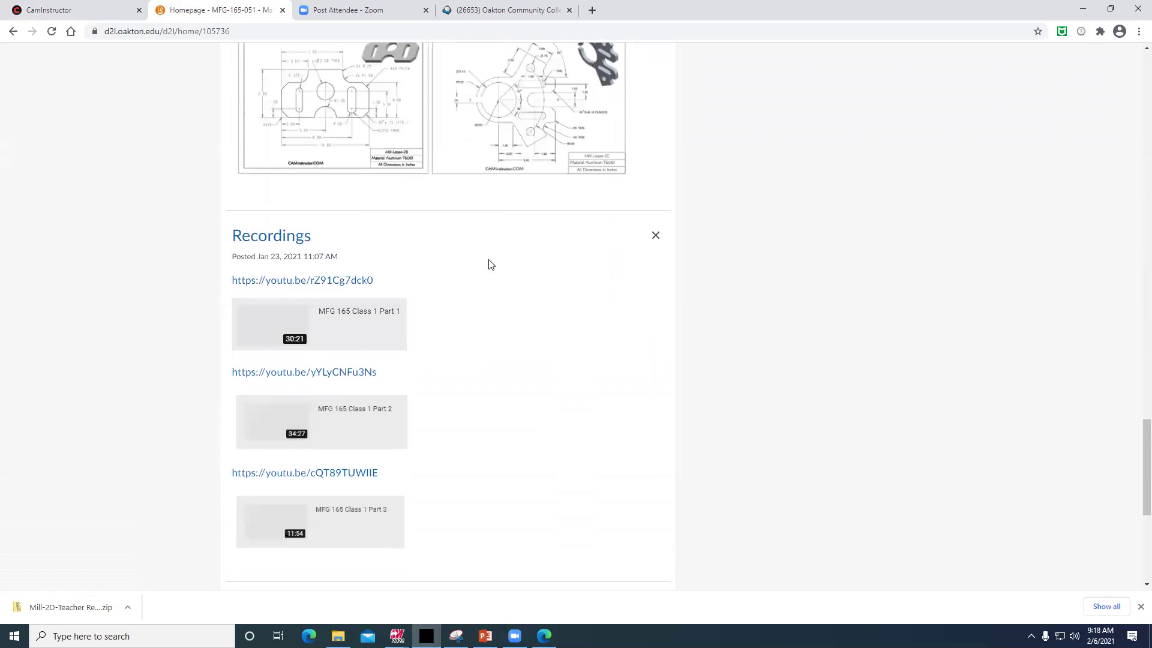
pyautogui.scroll(-2, 490, 264)
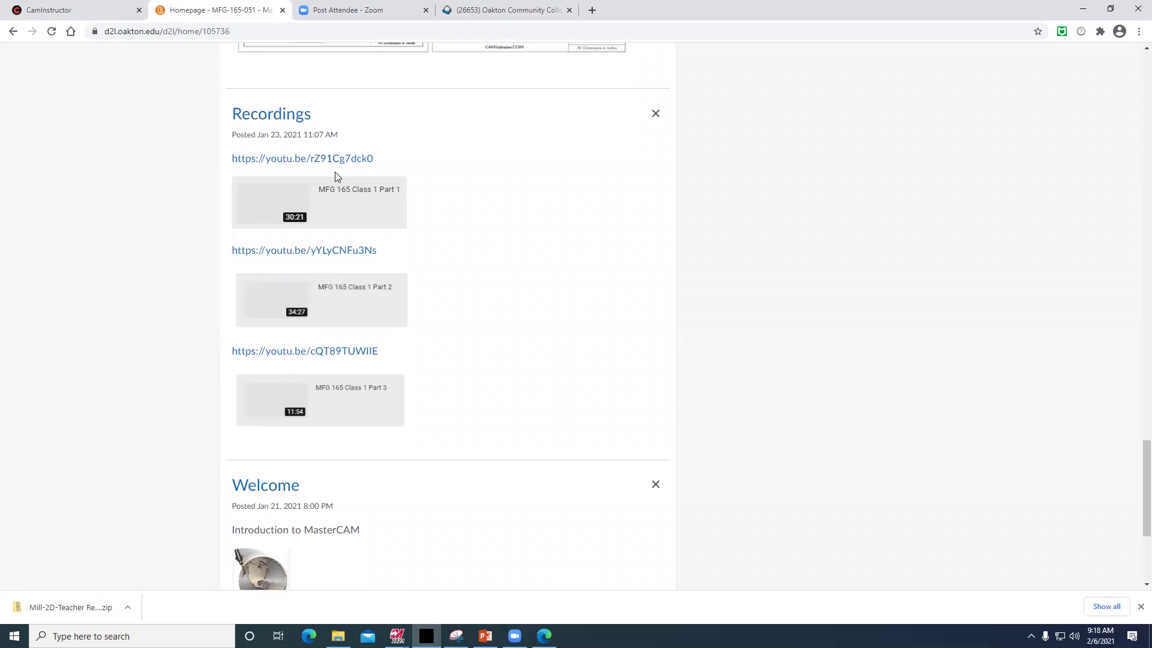
pyautogui.scroll(-3, 217, 412)
pyautogui.scroll(-1, 217, 411)
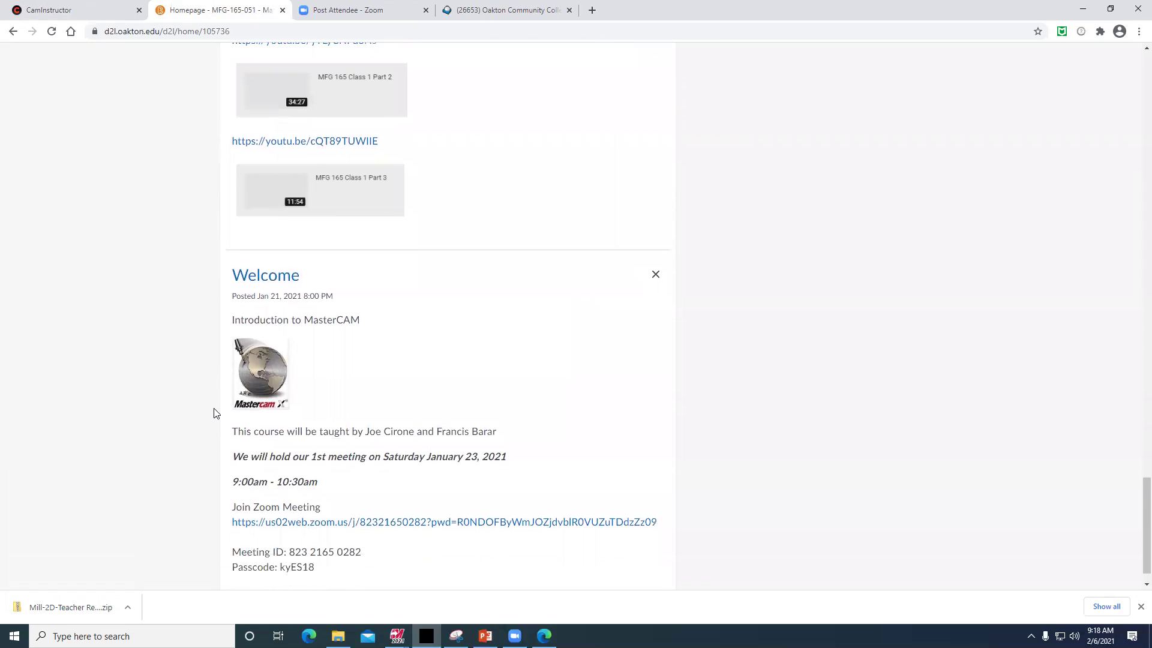
pyautogui.scroll(3, 314, 213)
pyautogui.scroll(12, 311, 219)
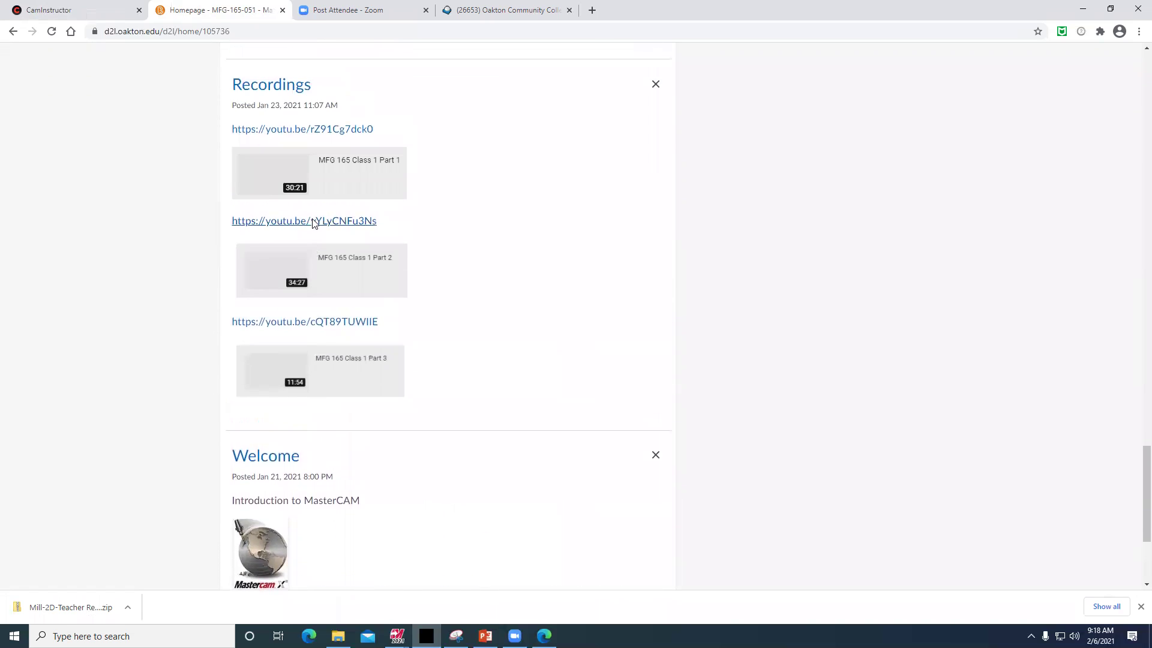
pyautogui.scroll(15, 315, 228)
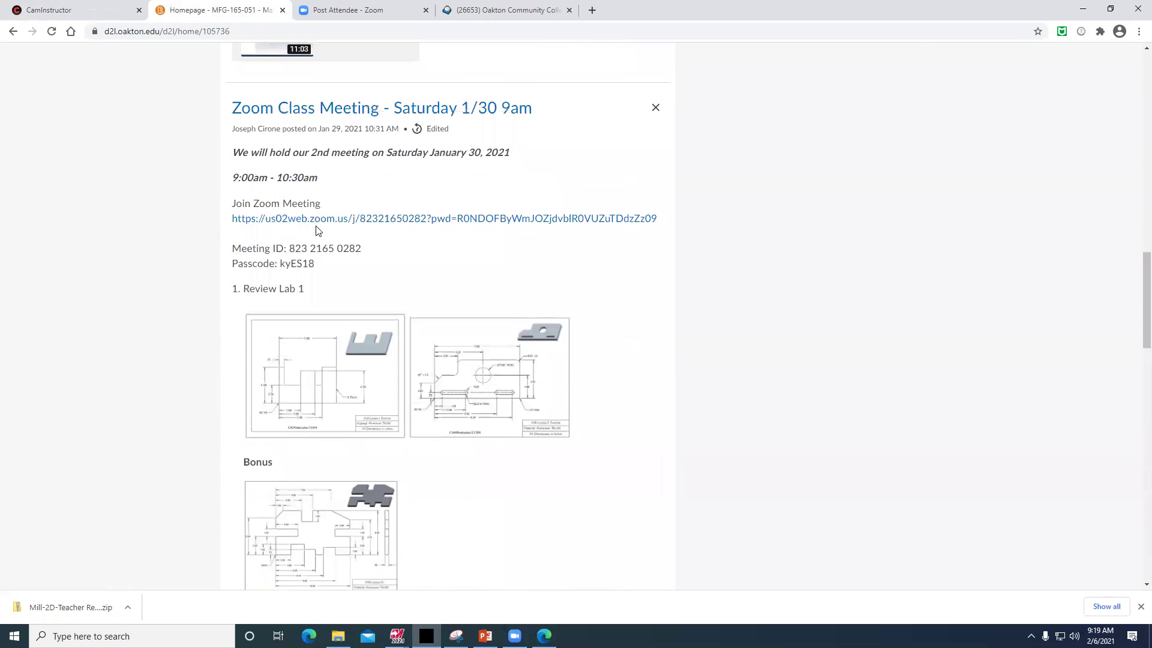
pyautogui.scroll(3, 316, 232)
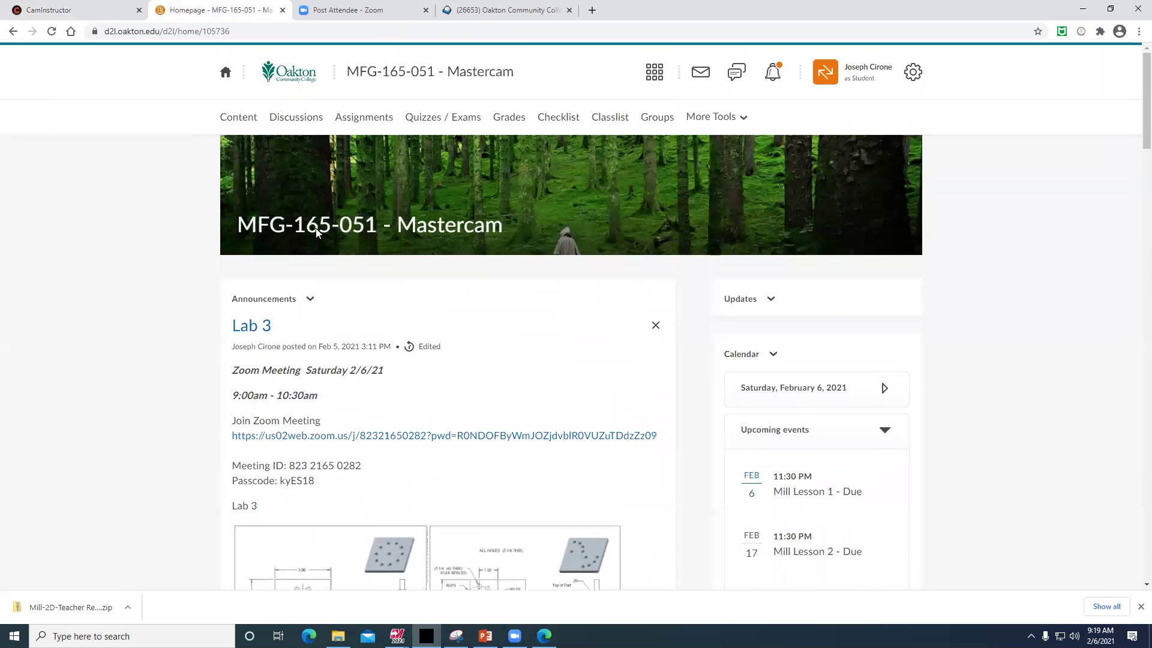